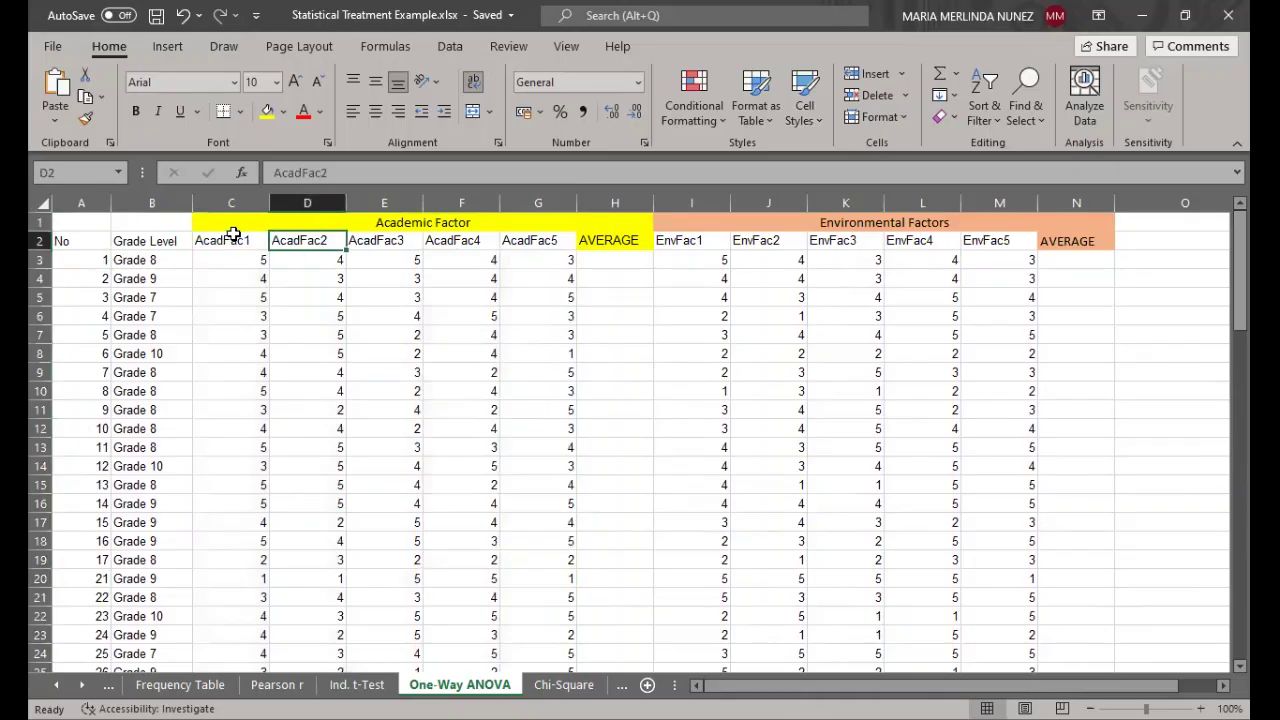
# - Review the Academic Factor and Environmental Factors item headings and the academic AVERAGE column heading
pyautogui.click(457, 223)
pyautogui.click(676, 242)
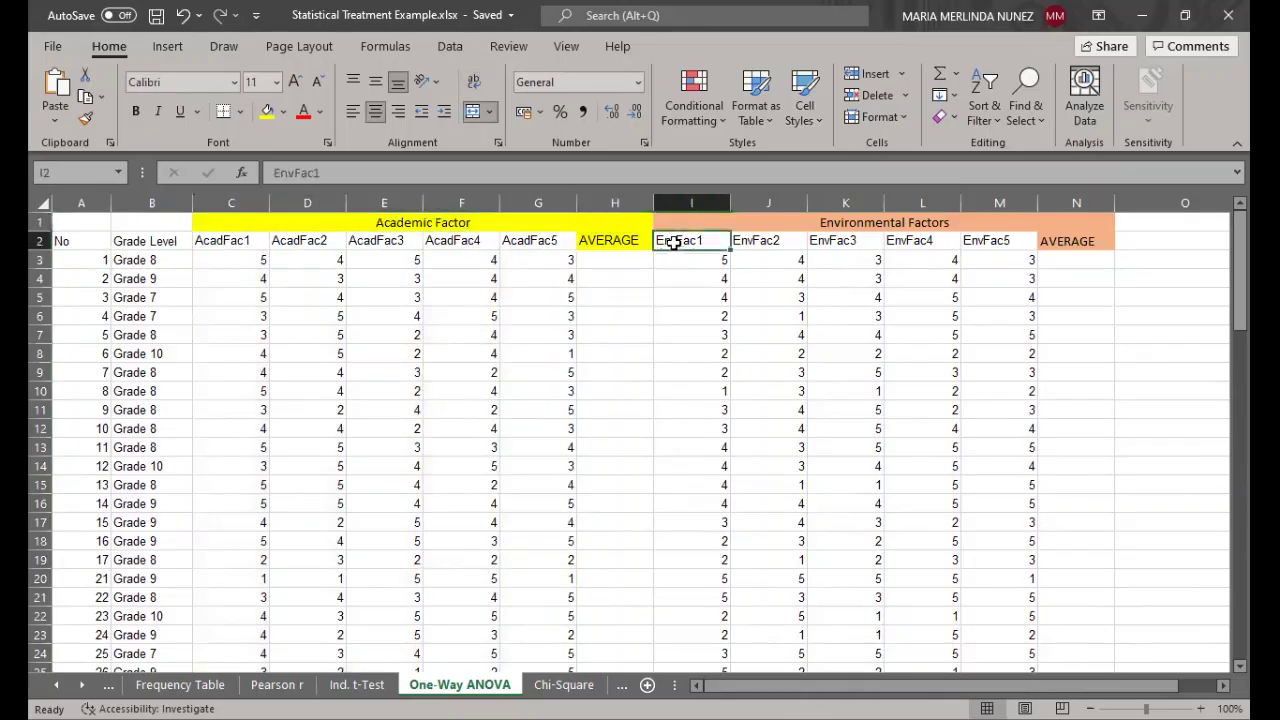
pyautogui.press('Right')
pyautogui.press('Right')
pyautogui.press('Right')
pyautogui.press('Right')
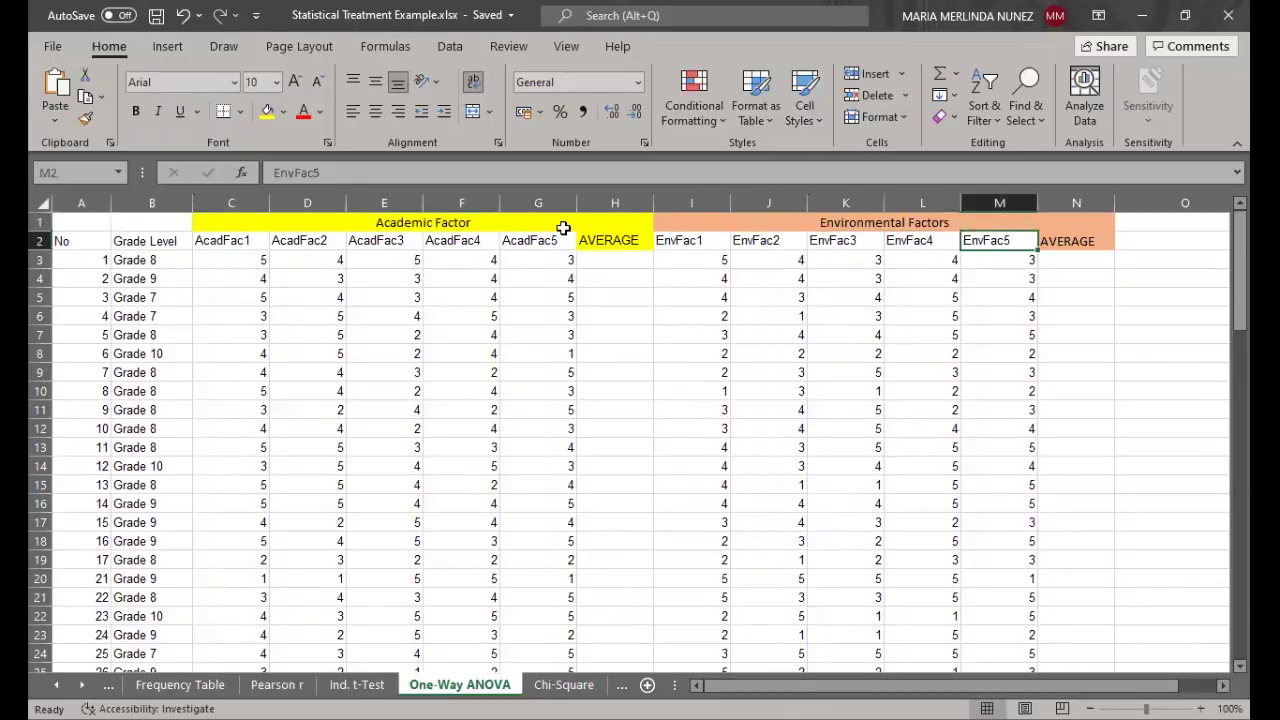
pyautogui.click(631, 243)
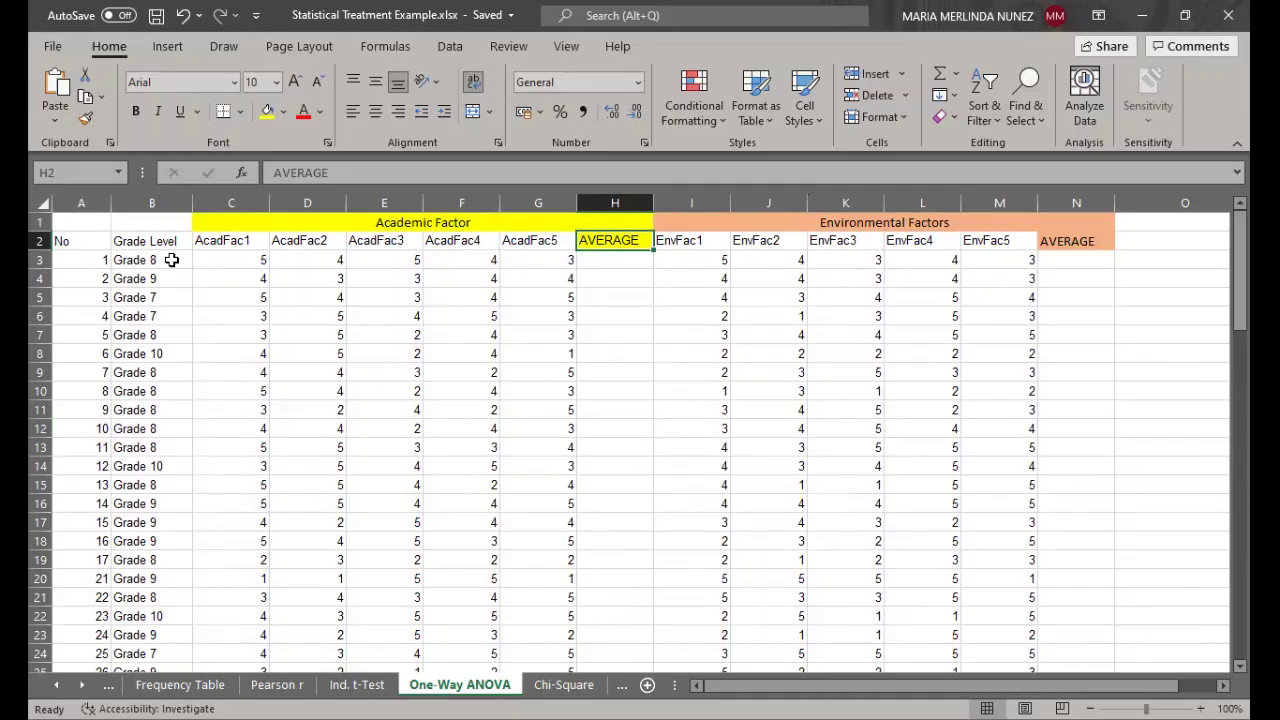
# - Sort the data rows by Grade Level from A to Z, expanding the selection to the adjacent columns
pyautogui.moveTo(172, 260); pyautogui.dragTo(145, 637)
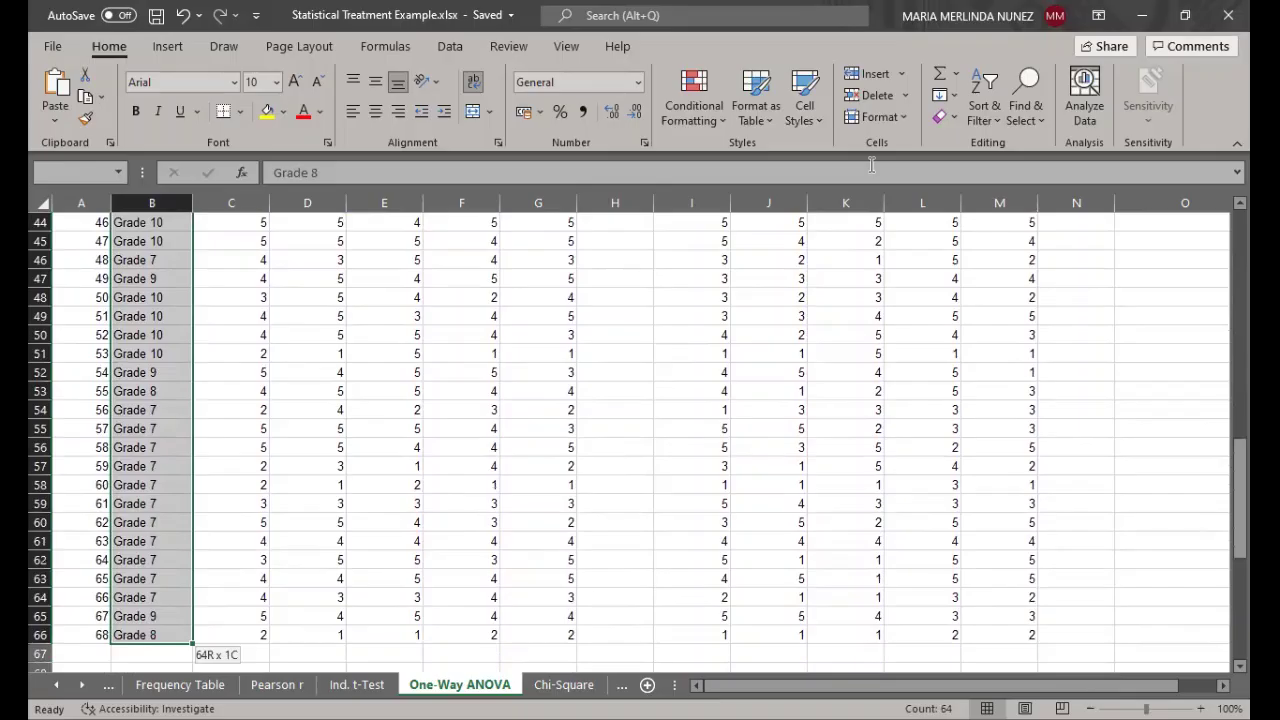
pyautogui.click(987, 110)
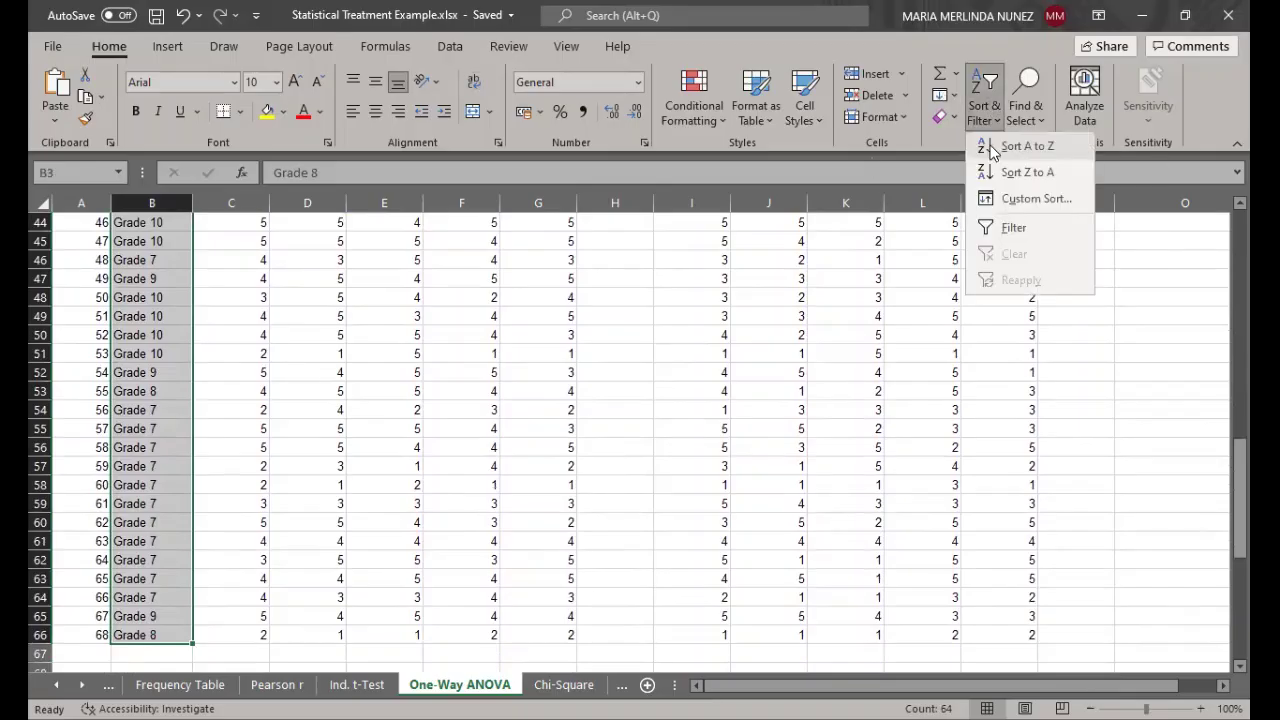
pyautogui.click(992, 148)
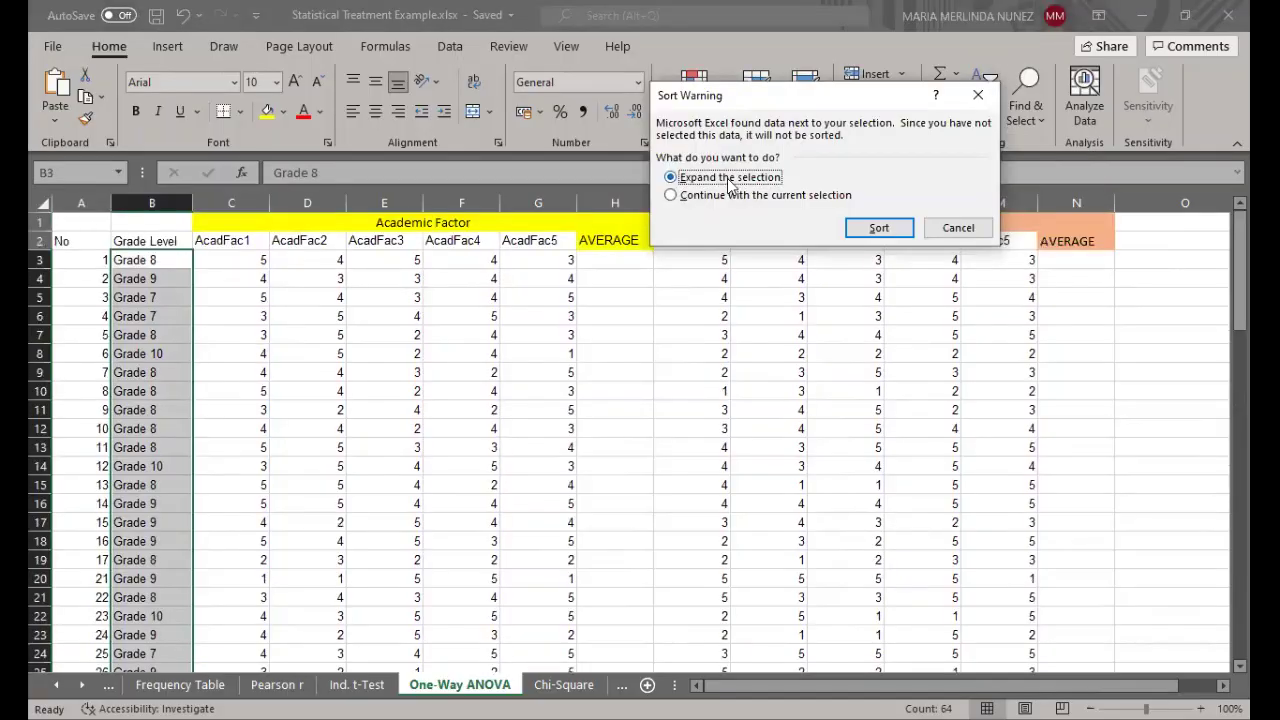
pyautogui.click(897, 229)
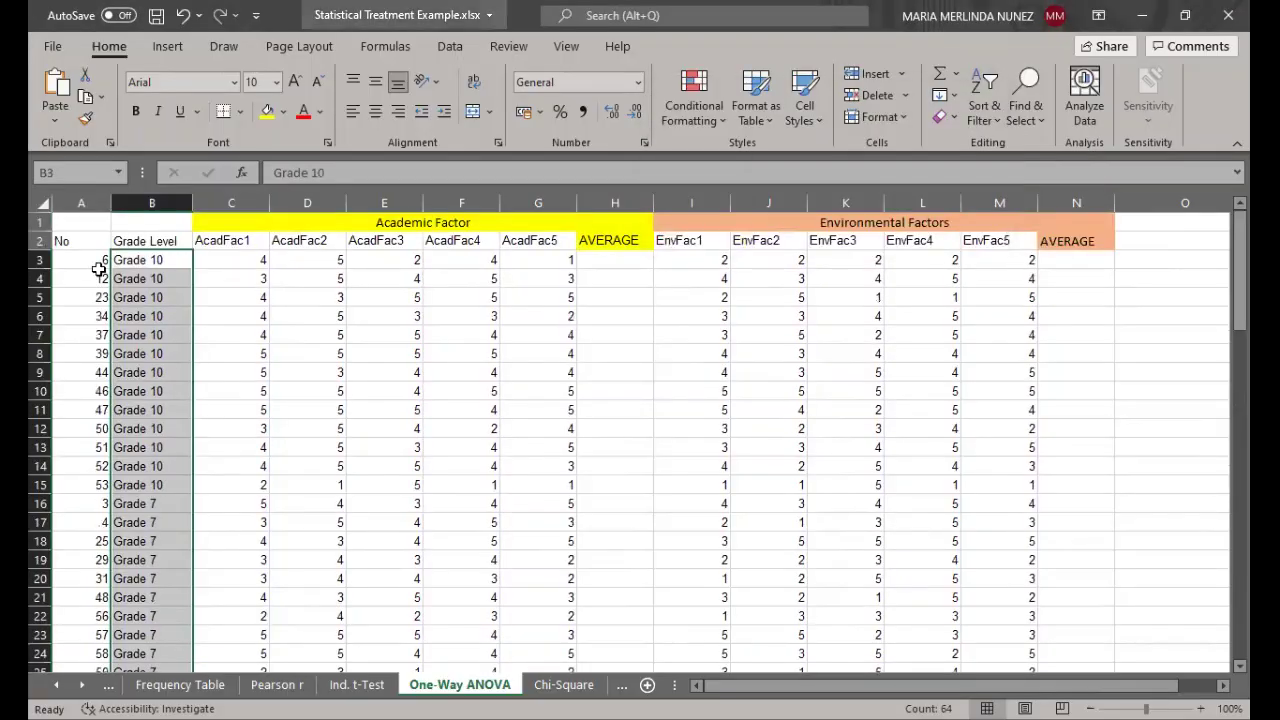
# - Insert a blank row at row 16 to separate the Grade 10 records from the Grade 7 records
pyautogui.keyDown('shift'); pyautogui.click(159, 487); pyautogui.keyUp('shift')
pyautogui.click(40, 506)
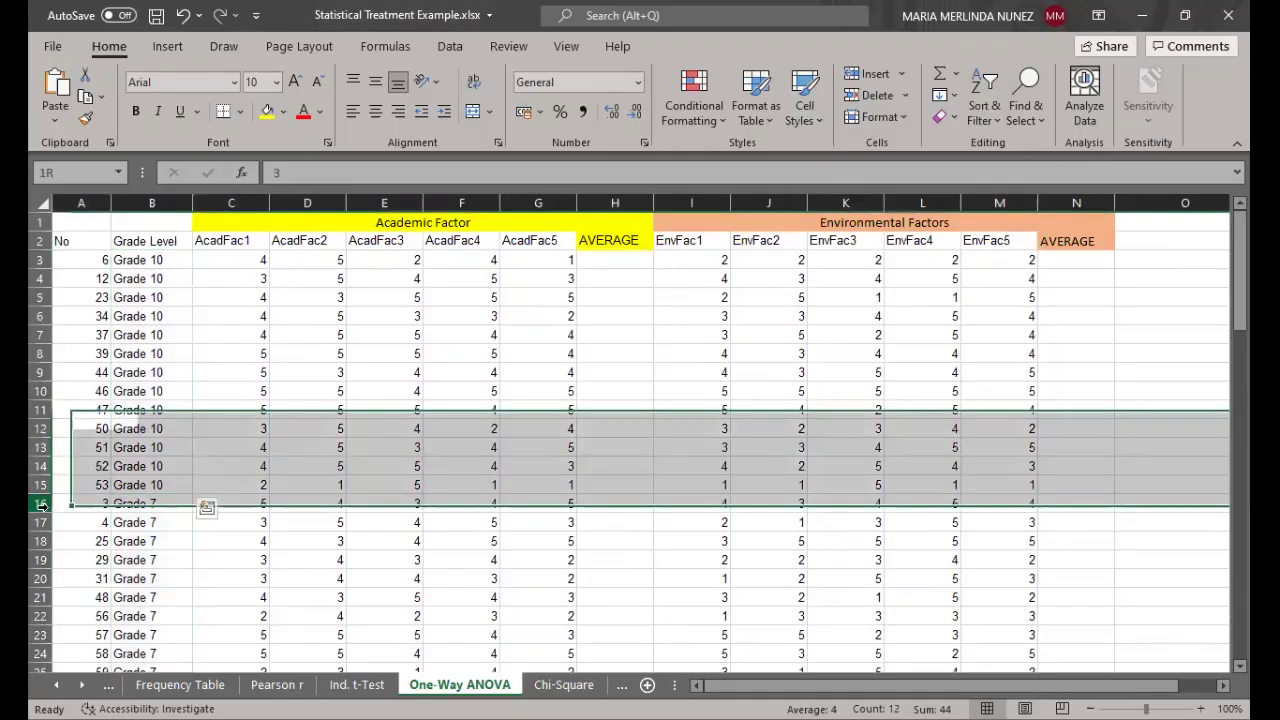
pyautogui.rightClick(42, 506)
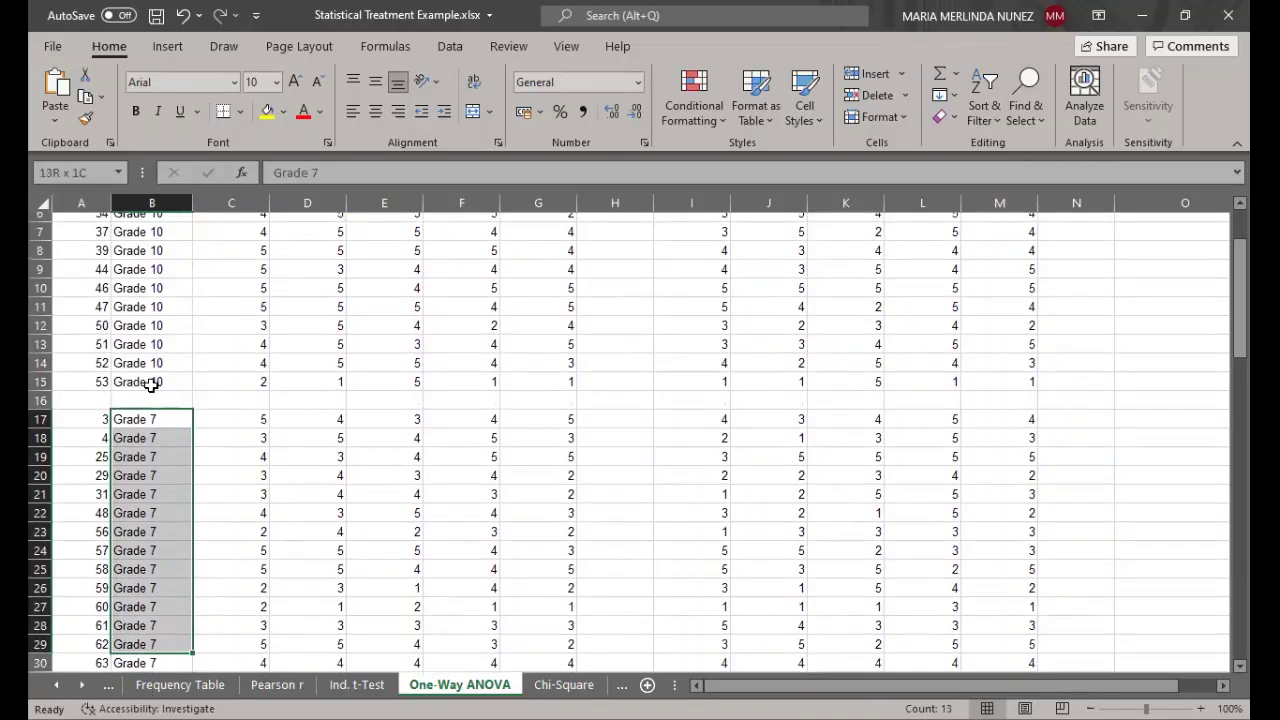
# - Insert a blank row at row 34 between the Grade 7 and Grade 8 records
pyautogui.scroll(-6, 45, 370)
pyautogui.hotkey('shift', 'Down')
pyautogui.hotkey('shift', 'Down')
pyautogui.hotkey('shift', 'Down')
pyautogui.hotkey('shift', 'Down')
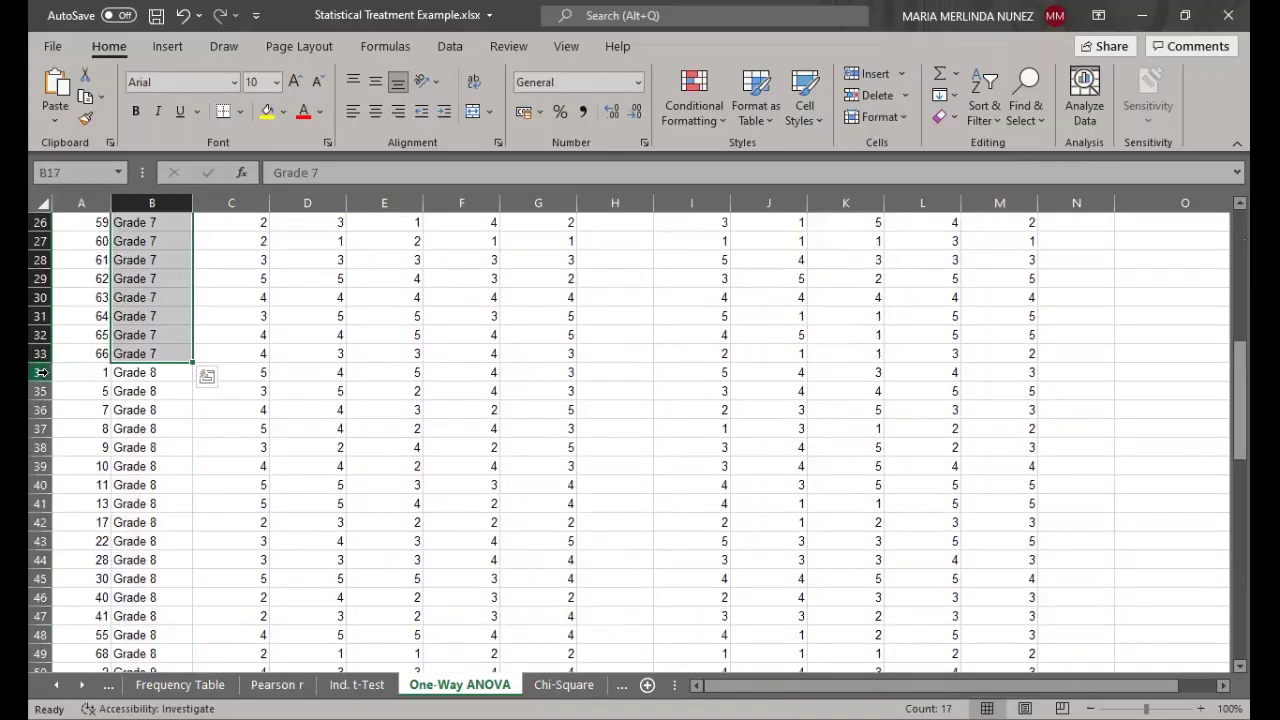
pyautogui.rightClick(43, 376)
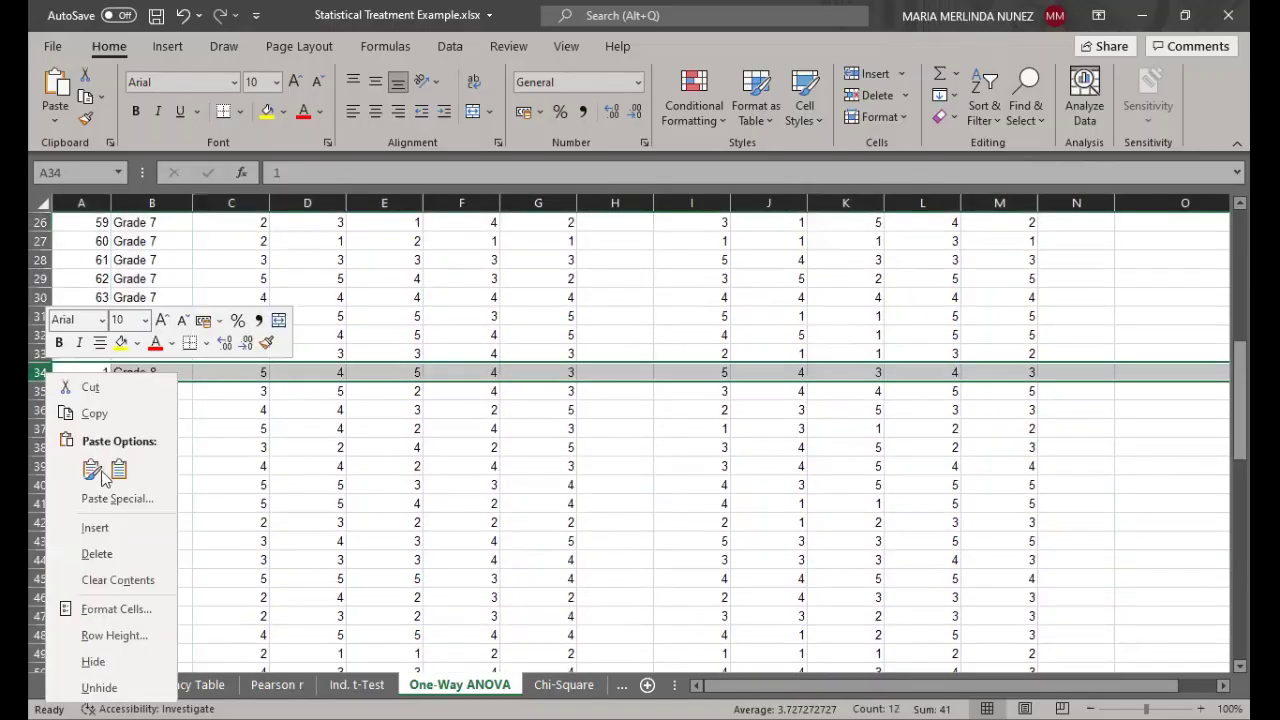
pyautogui.click(103, 533)
# - Insert a blank row at row 51 between the Grade 8 and Grade 9 records
pyautogui.moveTo(148, 394); pyautogui.dragTo(158, 624)
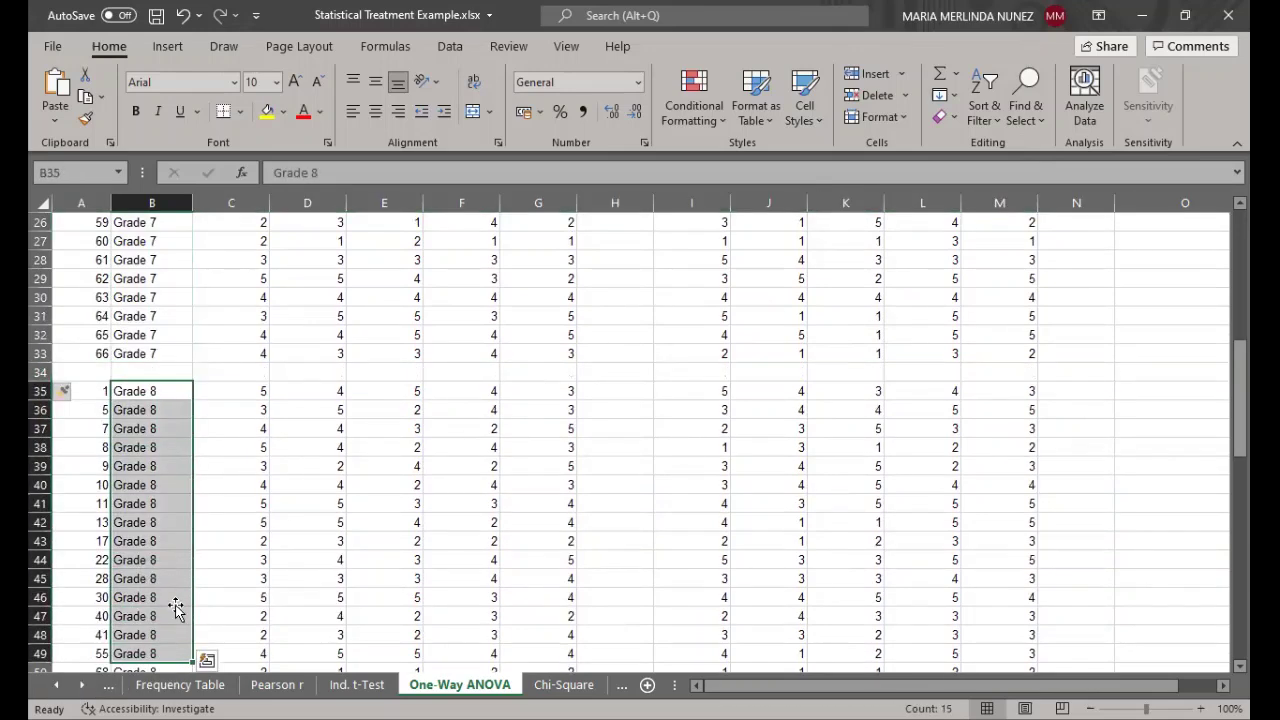
pyautogui.scroll(-2, 175, 598)
pyautogui.click(80, 580)
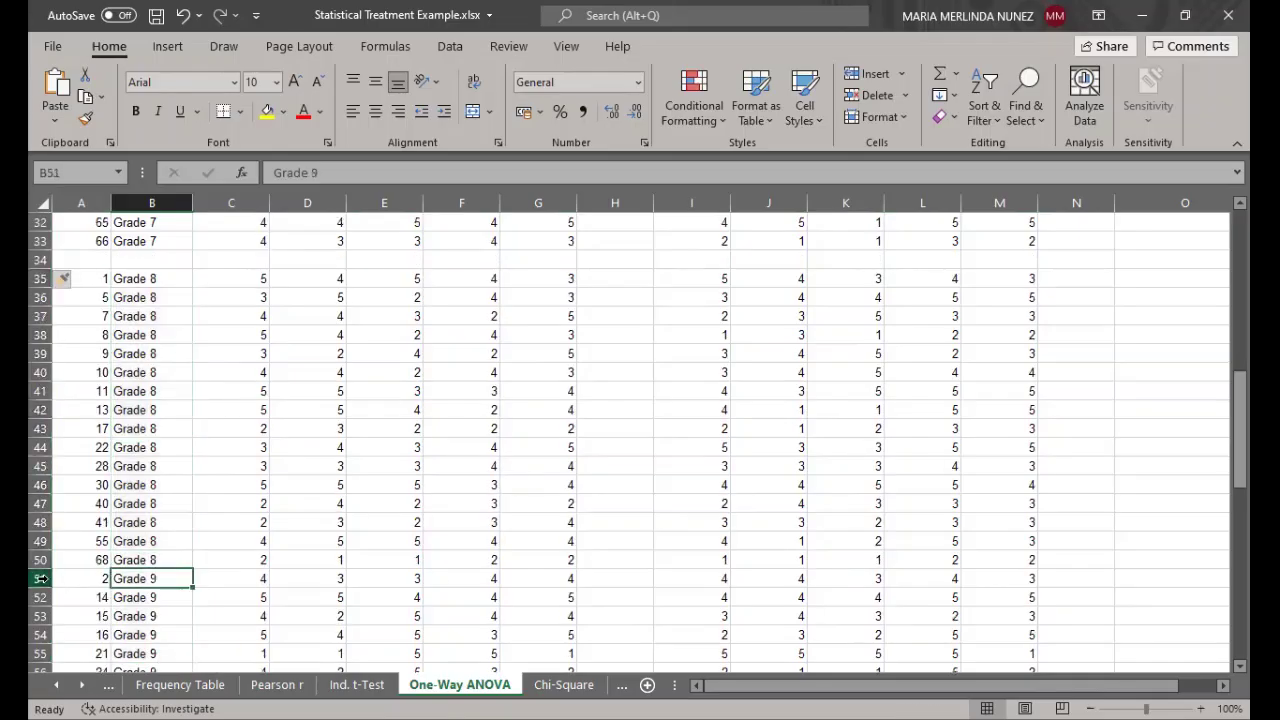
pyautogui.click(42, 578)
pyautogui.rightClick(42, 578)
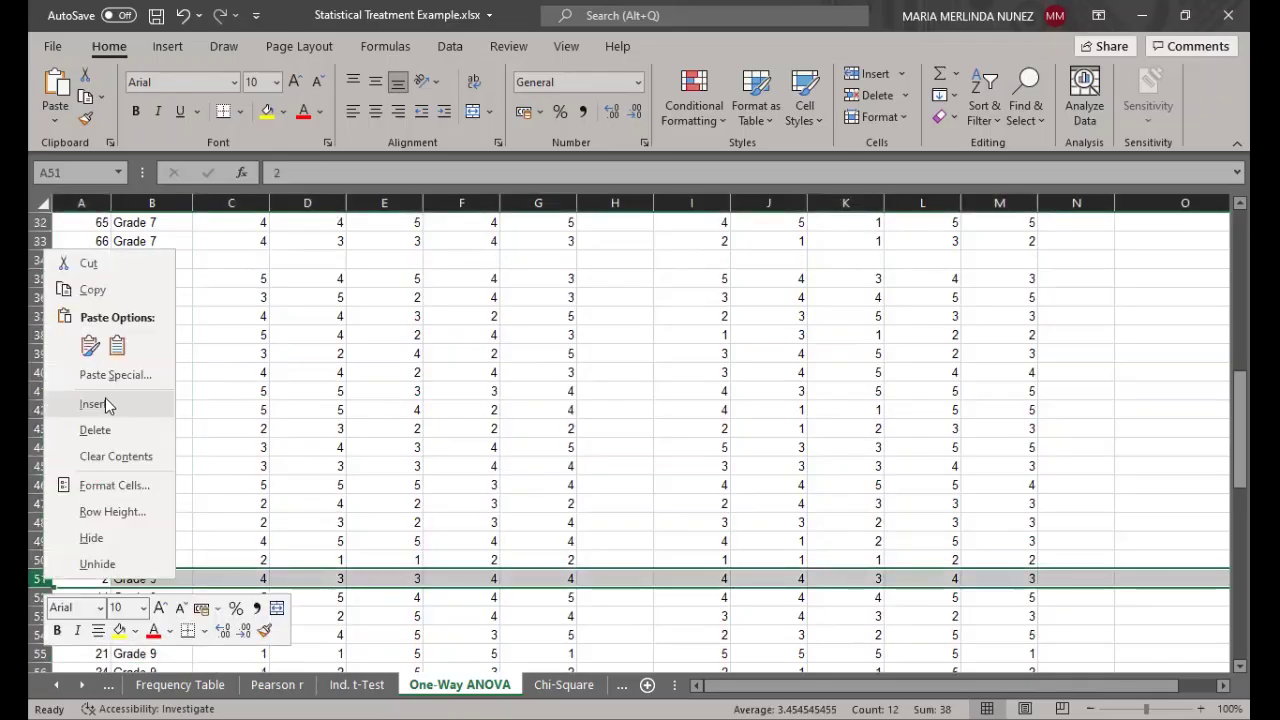
pyautogui.press('i')
# - Enter =AVERAGE(C3:G3) in H3 to average the first respondent's academic factor scores
pyautogui.scroll(10, 534, 503)
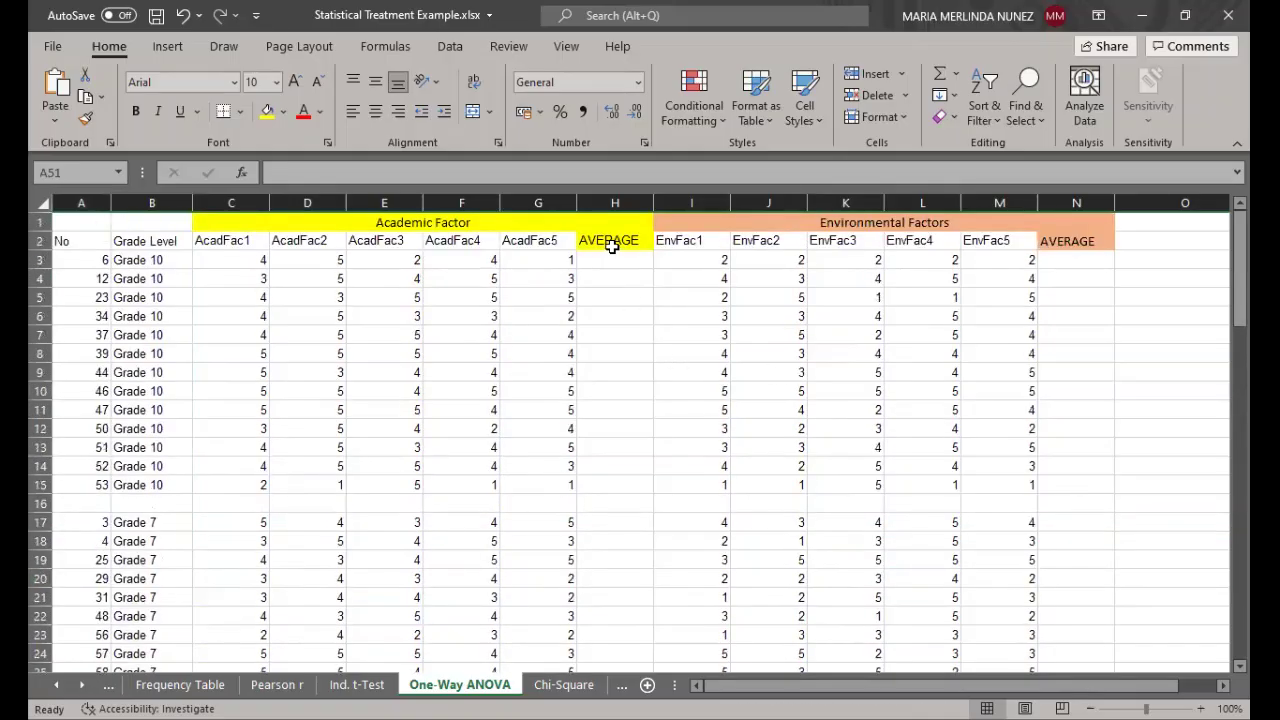
pyautogui.click(614, 258)
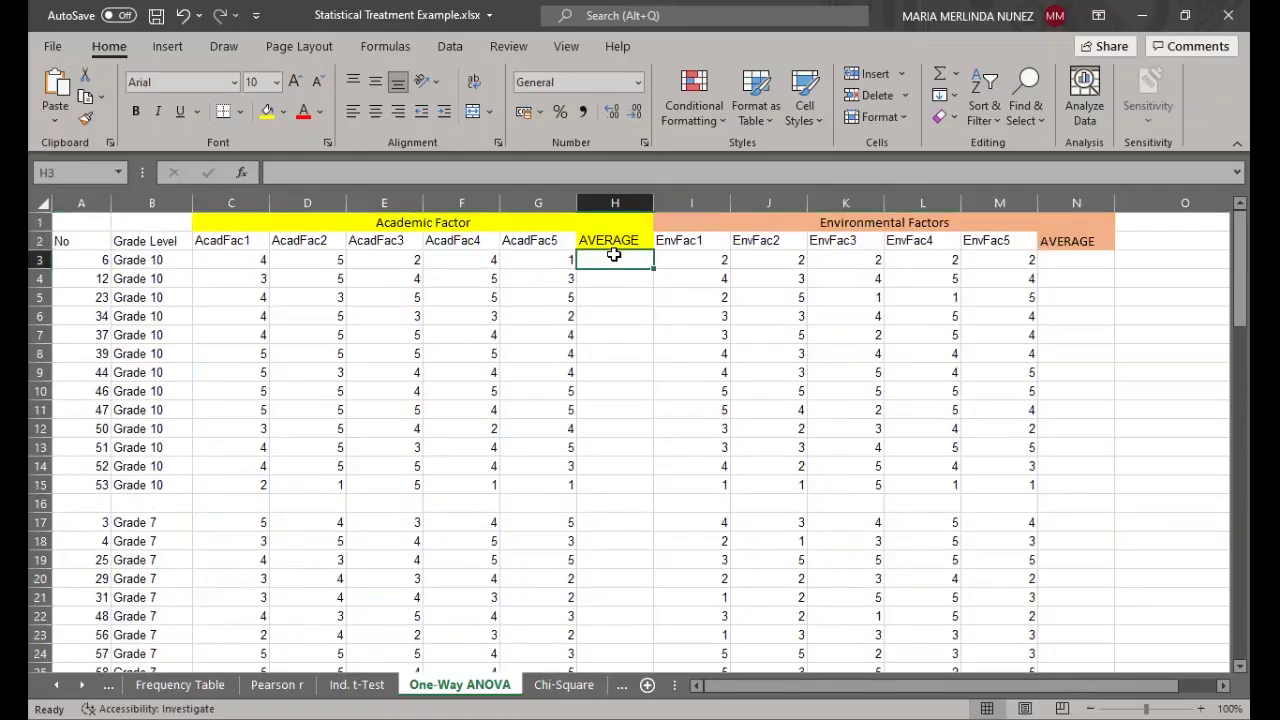
pyautogui.write('=a')
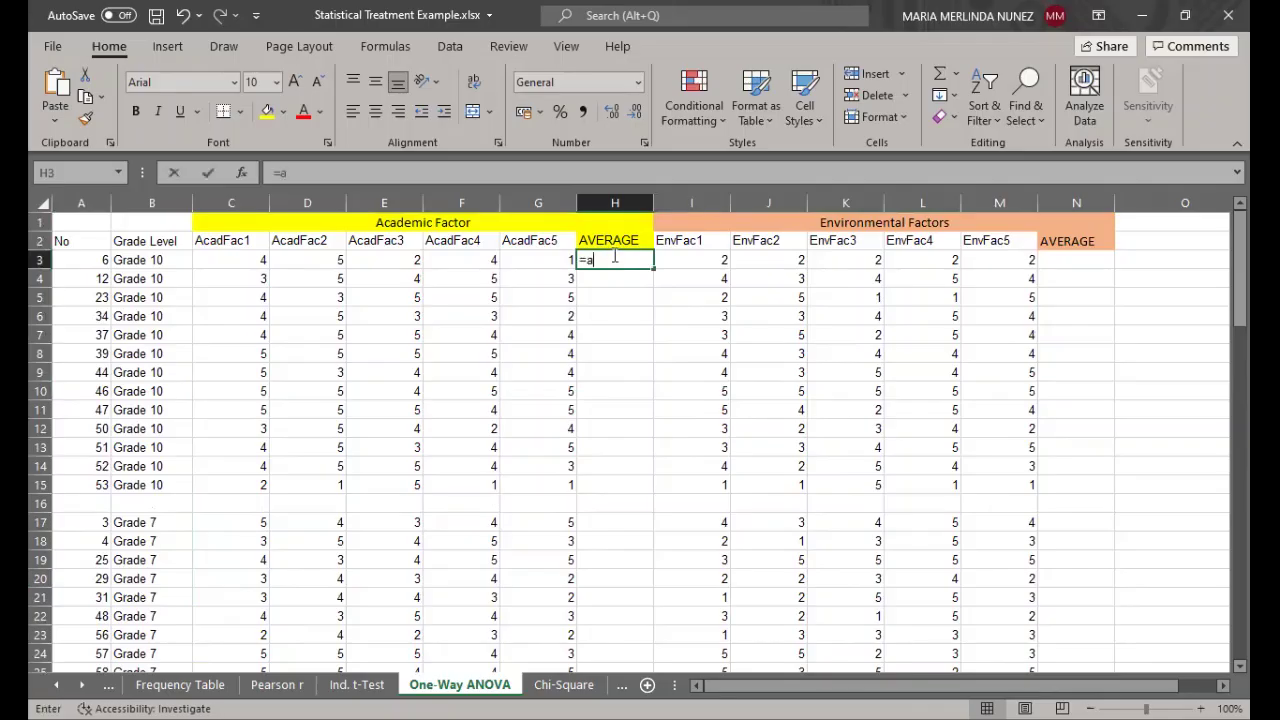
pyautogui.write('vera')
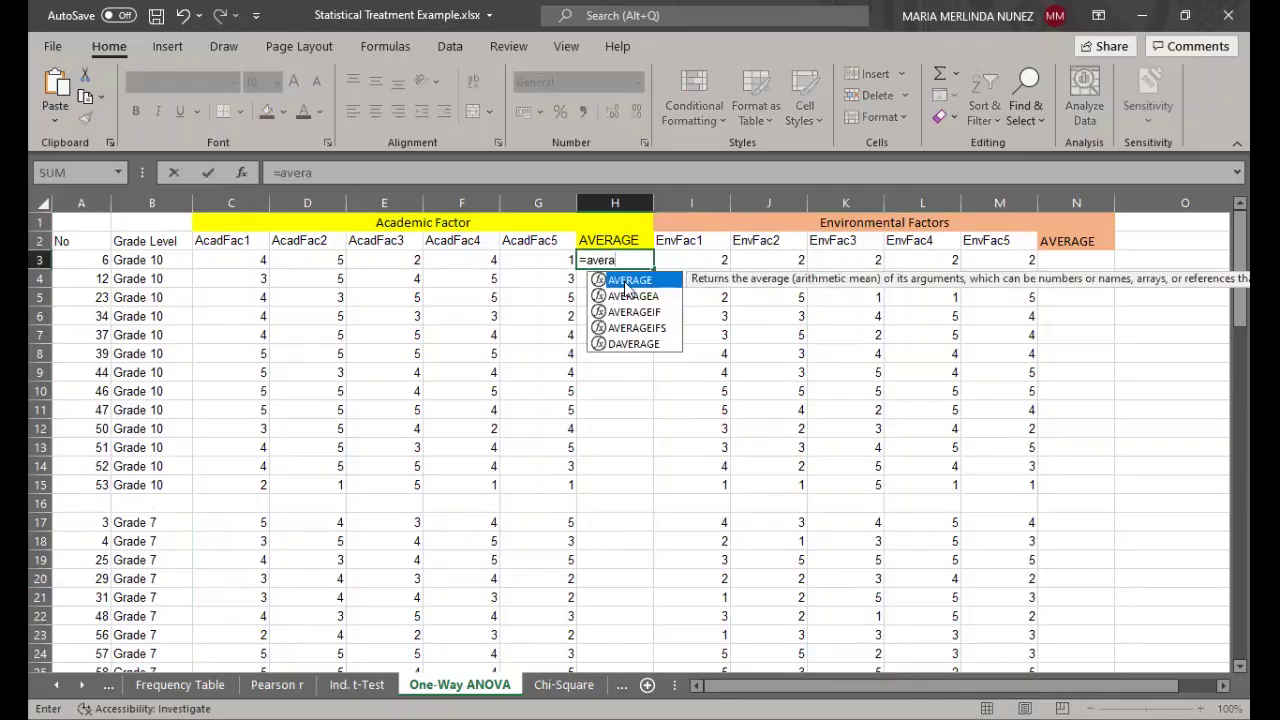
pyautogui.write('ge(')
pyautogui.click(234, 258)
pyautogui.keyDown('shift'); pyautogui.click(530, 259); pyautogui.keyUp('shift')
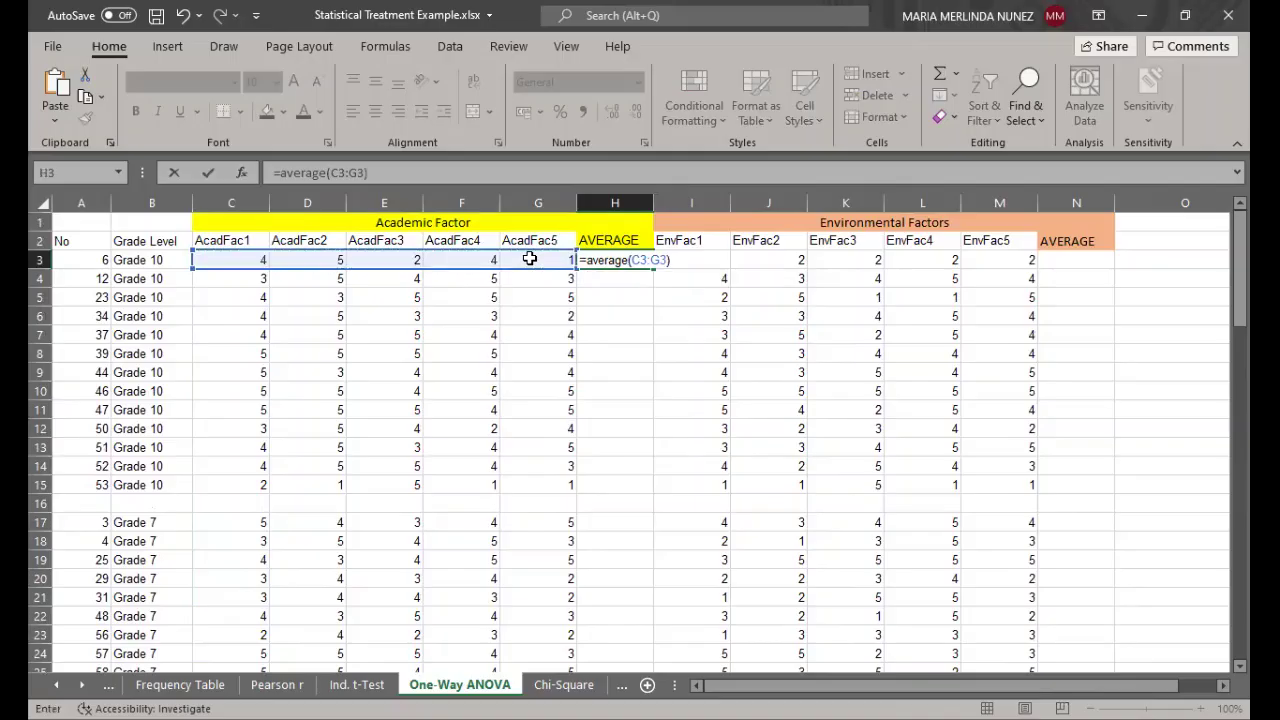
pyautogui.press('Return')
# - Fill the academic average formula from H3 down to H69
pyautogui.click(624, 260)
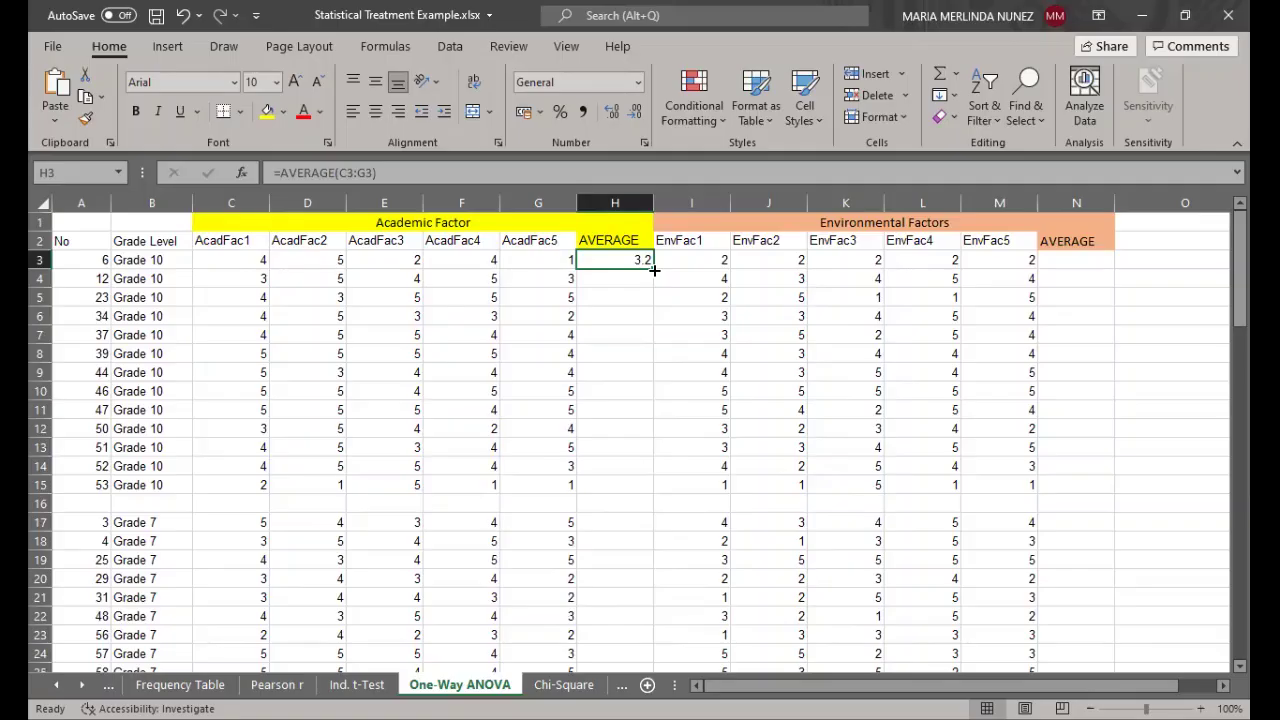
pyautogui.moveTo(654, 270); pyautogui.dragTo(636, 340)
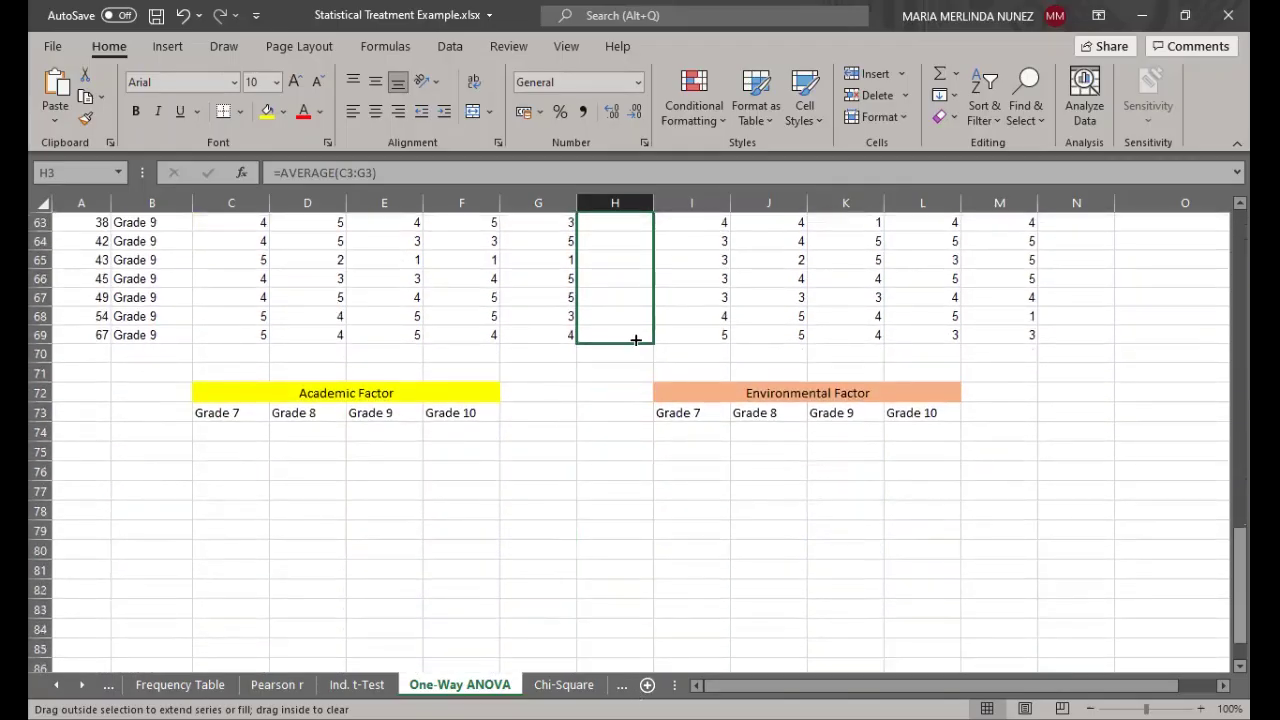
pyautogui.moveTo(636, 340); pyautogui.dragTo(635, 338)
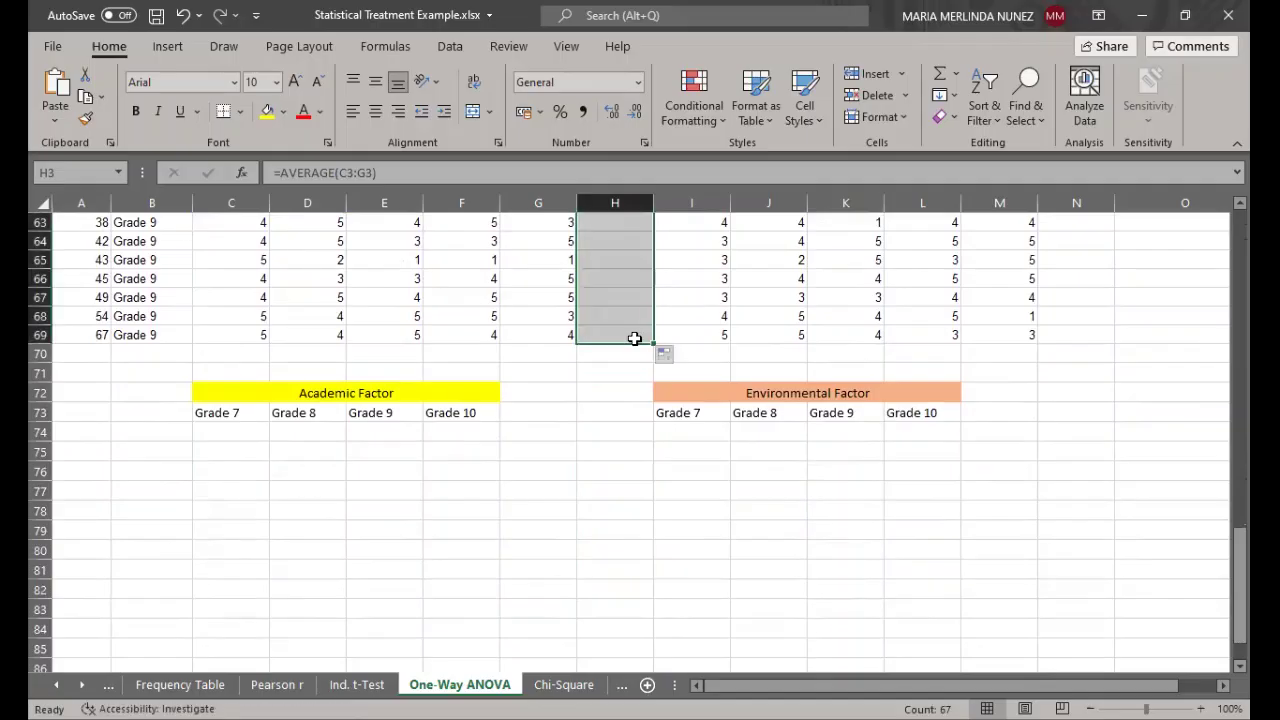
# - Clear the average formulas from the blank separator rows in H16, H34 and H51
pyautogui.scroll(15, 644, 346)
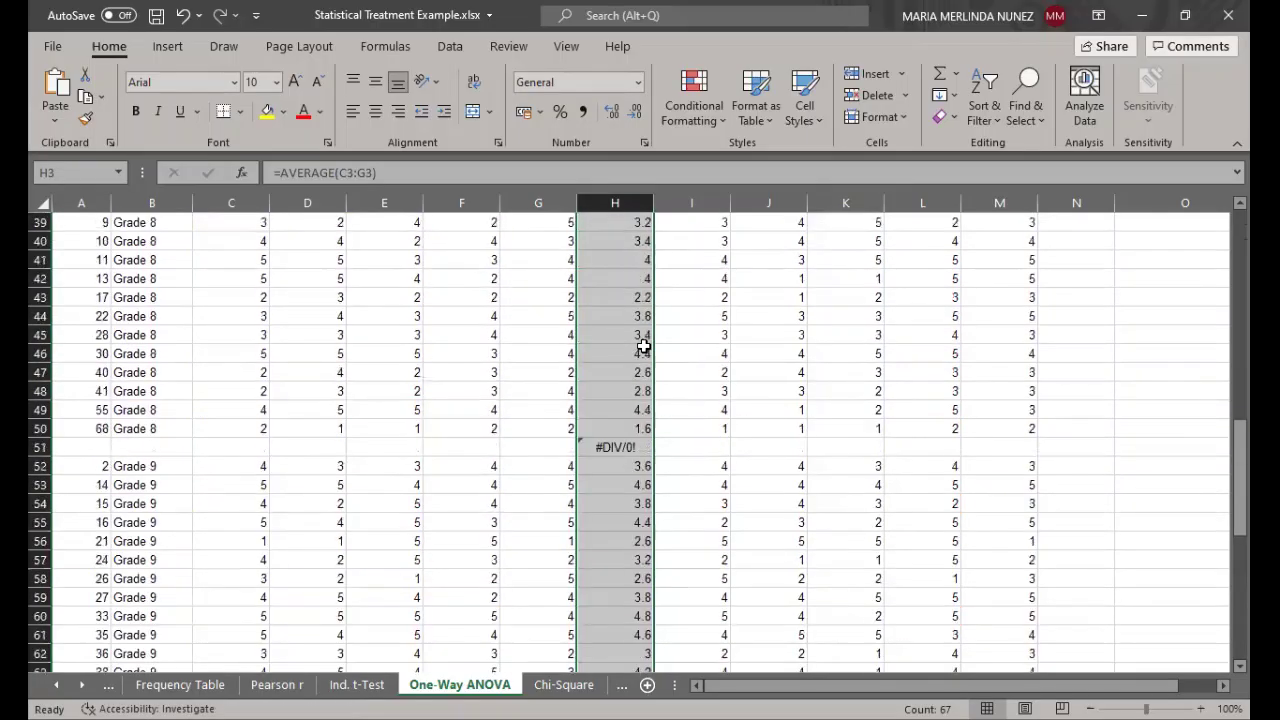
pyautogui.scroll(6, 627, 488)
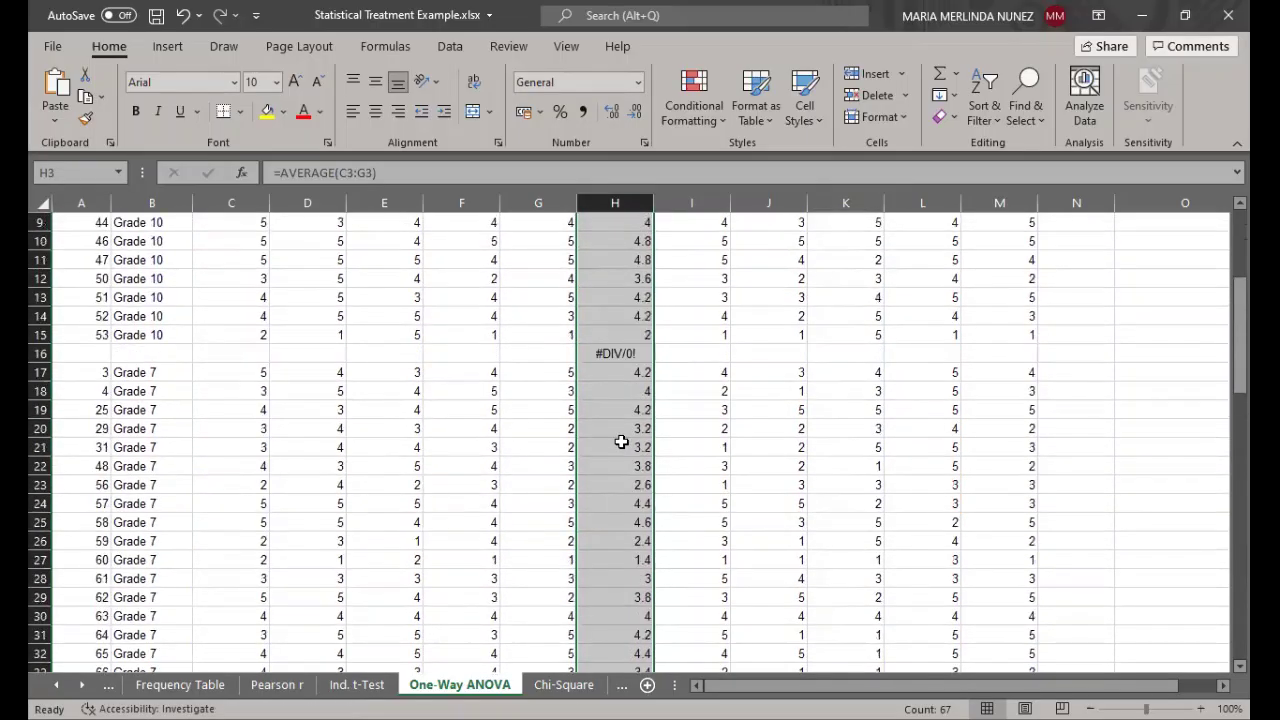
pyautogui.click(631, 507)
pyautogui.press('Delete')
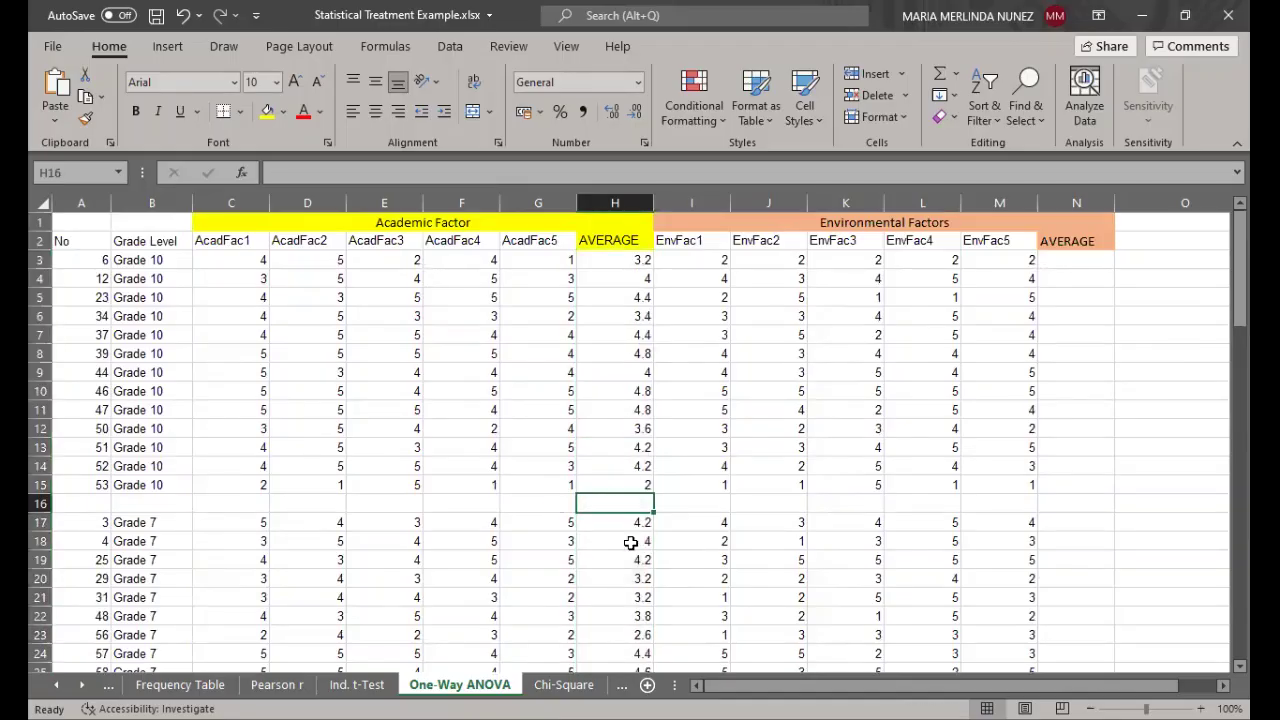
pyautogui.scroll(-5, 631, 512)
pyautogui.click(631, 558)
pyautogui.press('Delete')
pyautogui.scroll(-16, 631, 550)
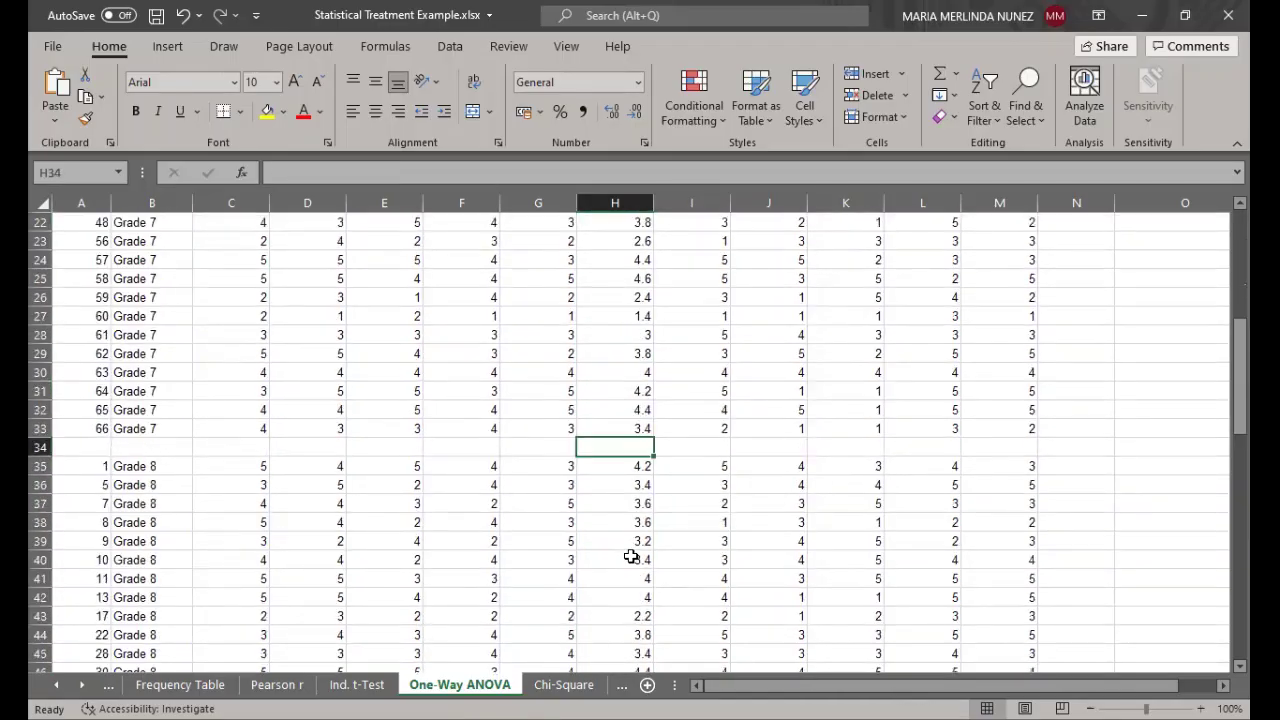
pyautogui.scroll(12, 631, 547)
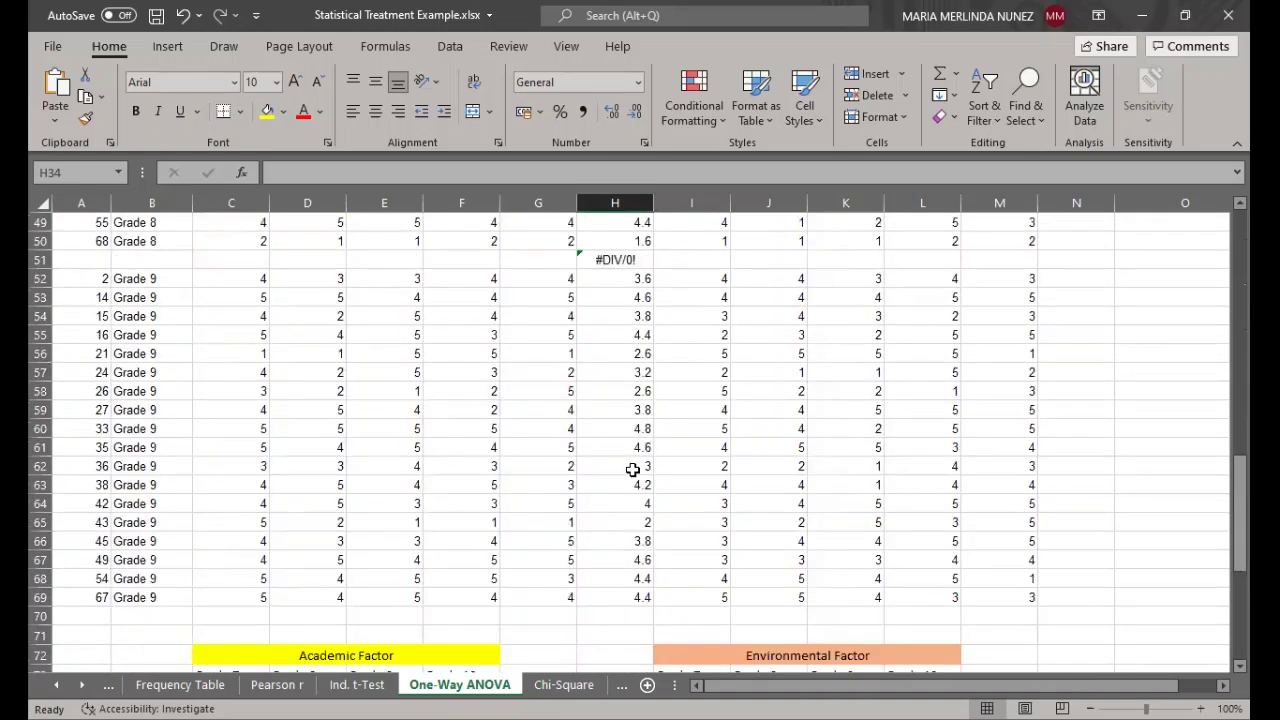
pyautogui.scroll(-2, 625, 543)
pyautogui.click(622, 542)
pyautogui.press('Delete')
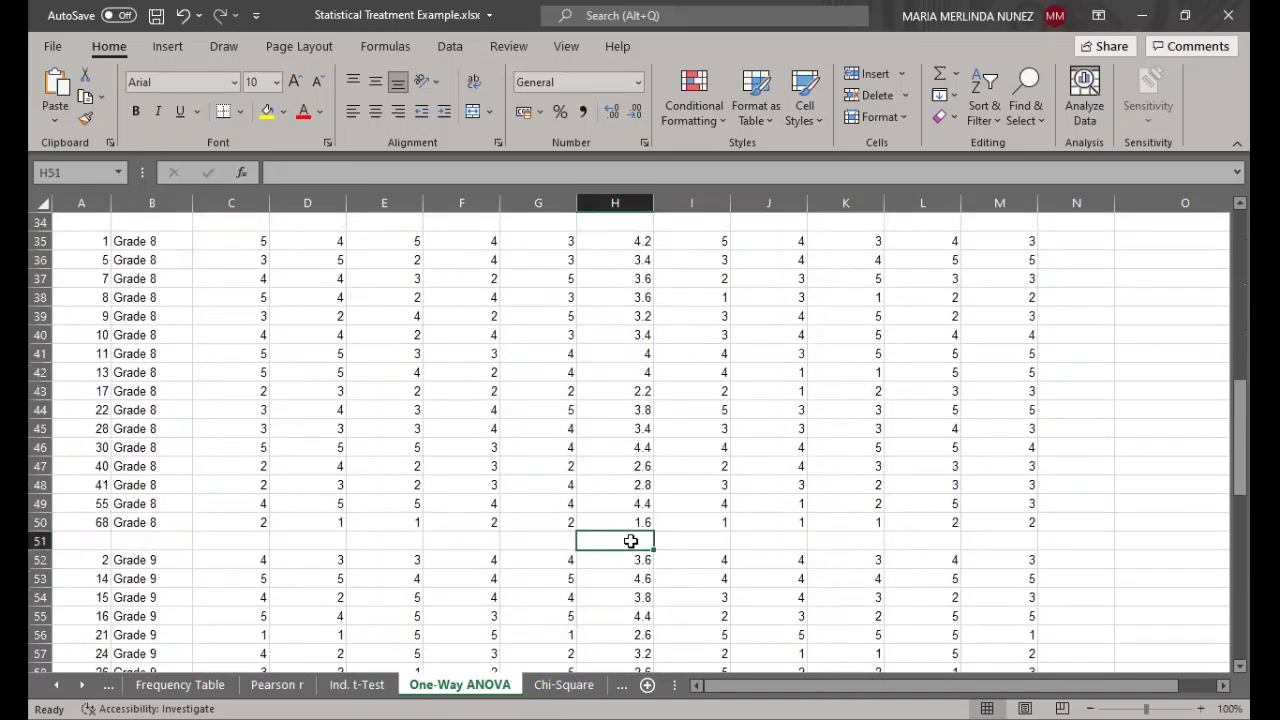
# - Enter =AVERAGE(I3:M3) in N3 for the environmental factor average and fill it down to N69
pyautogui.moveTo(1239, 440); pyautogui.dragTo(1236, 202)
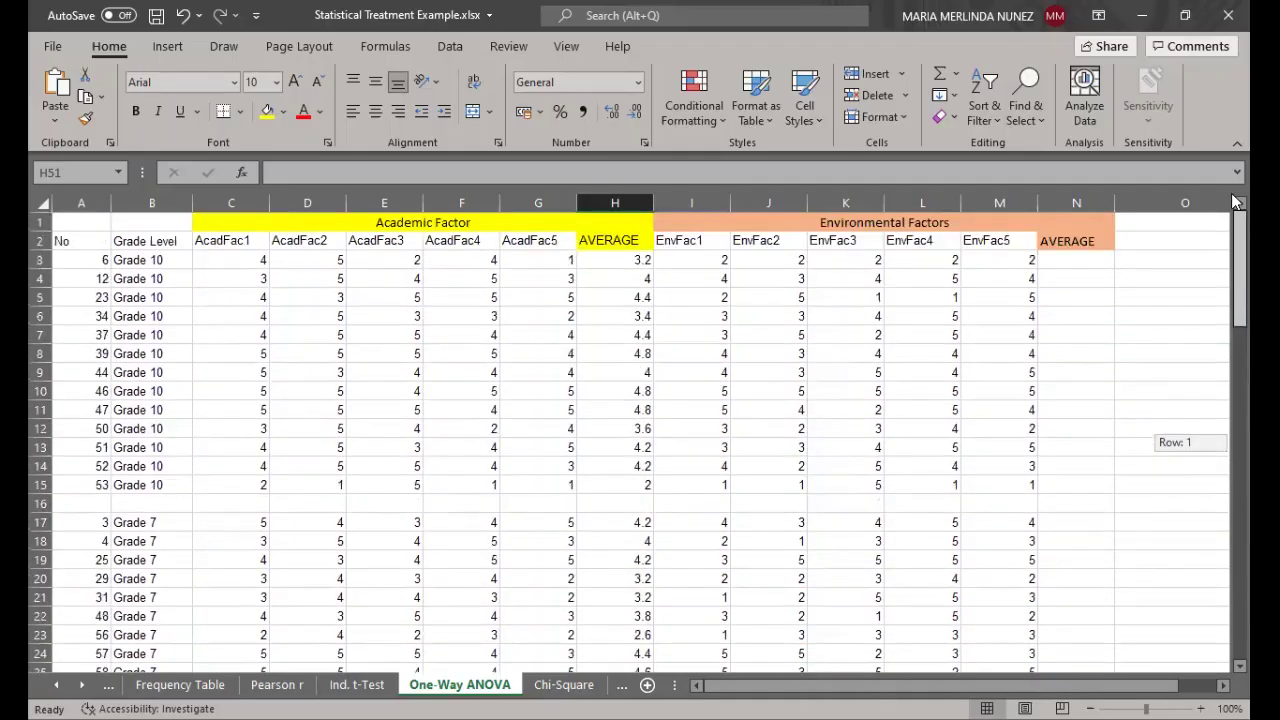
pyautogui.click(1062, 266)
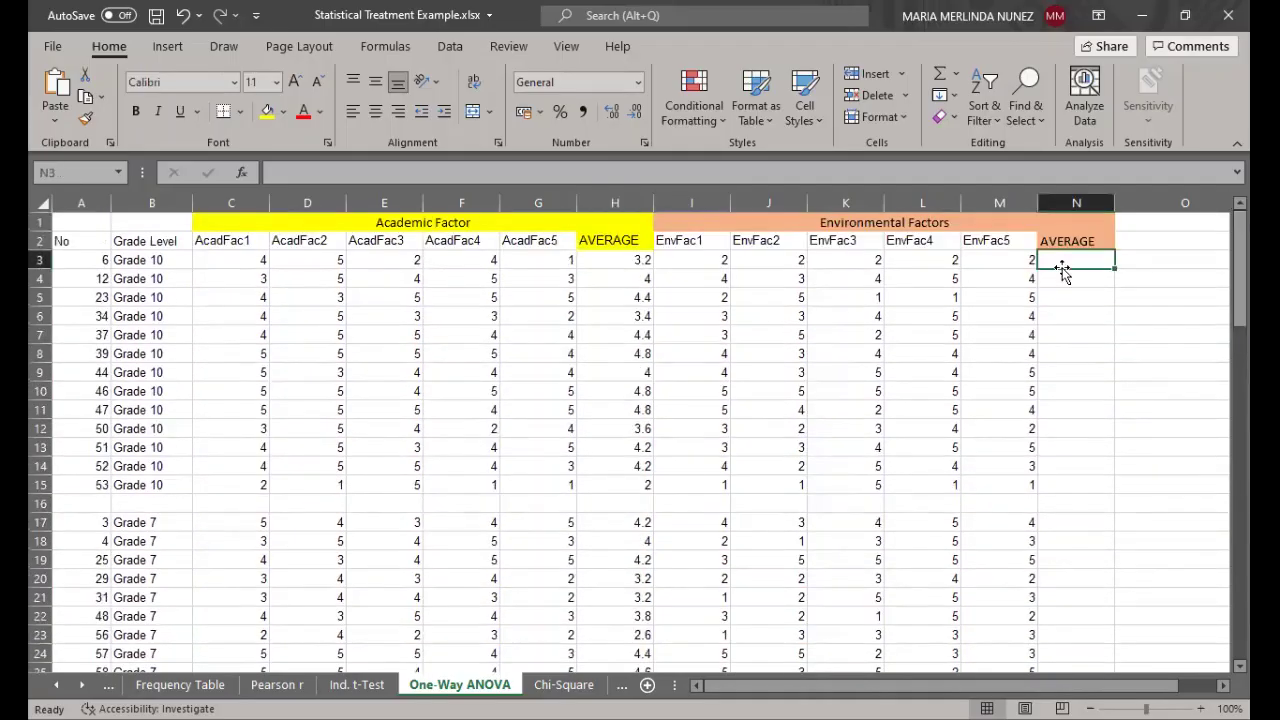
pyautogui.write('=average(')
pyautogui.click(705, 261)
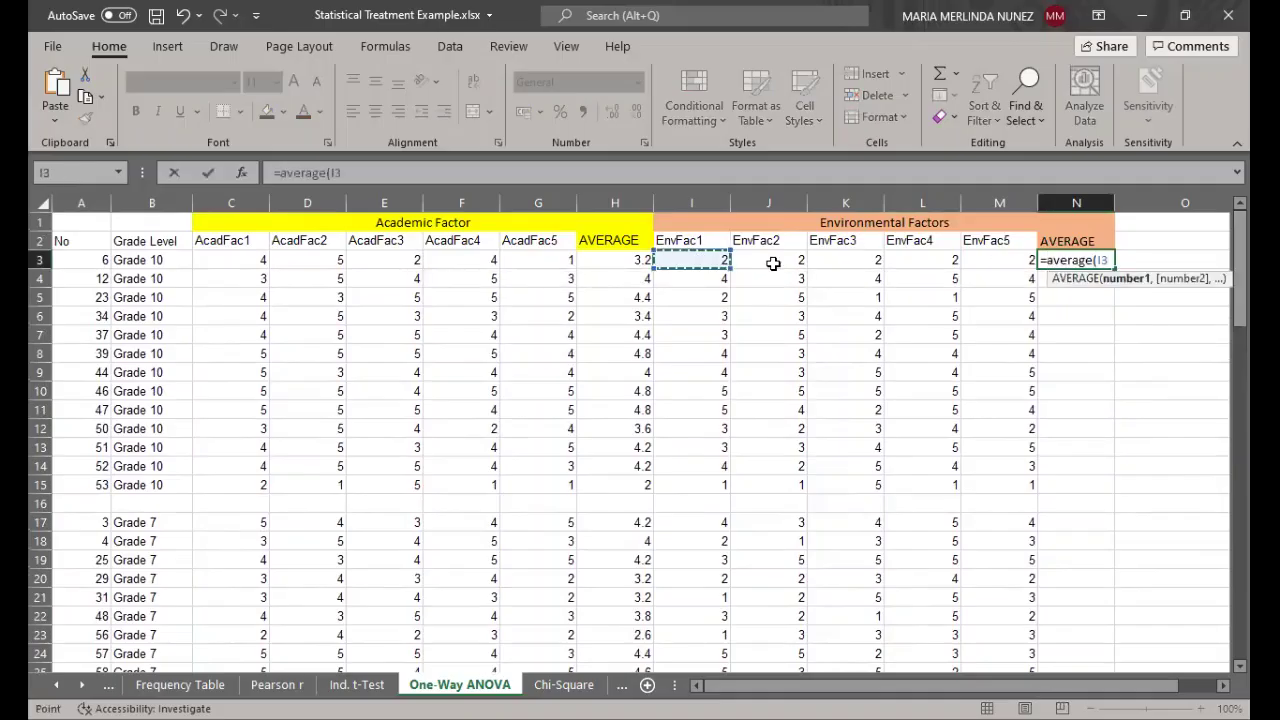
pyautogui.keyDown('shift'); pyautogui.click(998, 264); pyautogui.keyUp('shift')
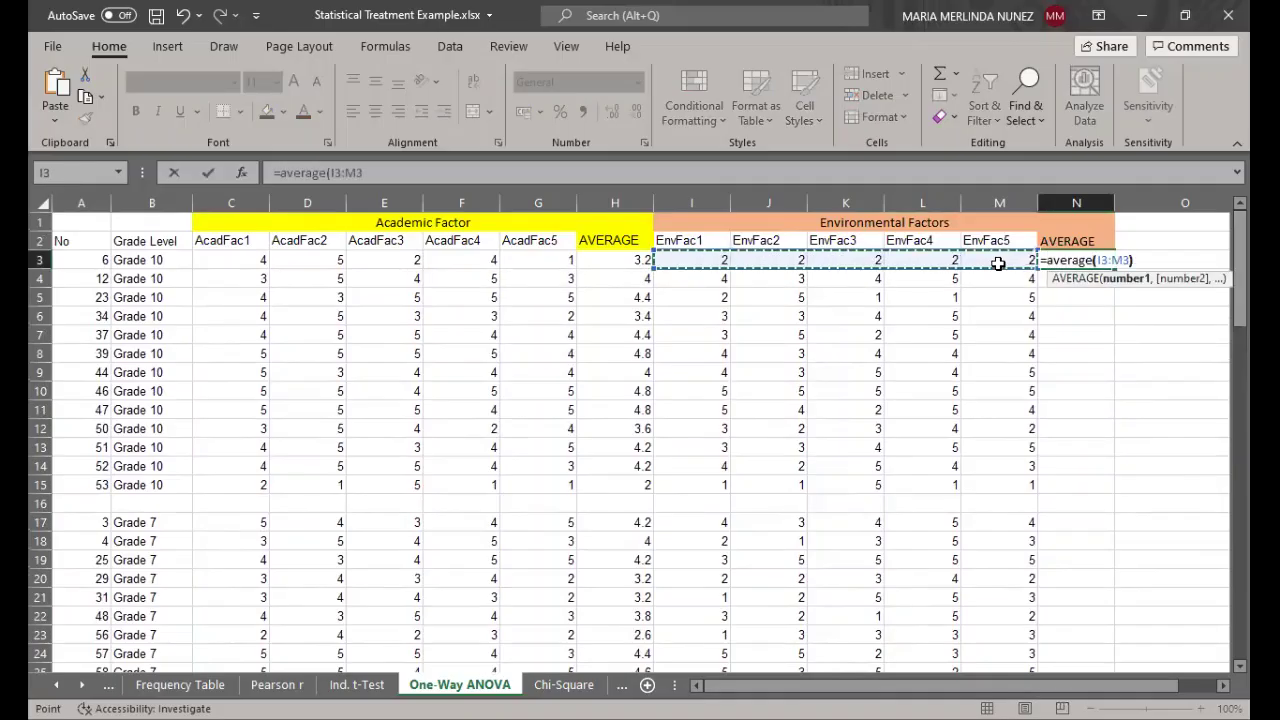
pyautogui.write(')')
pyautogui.press('Return')
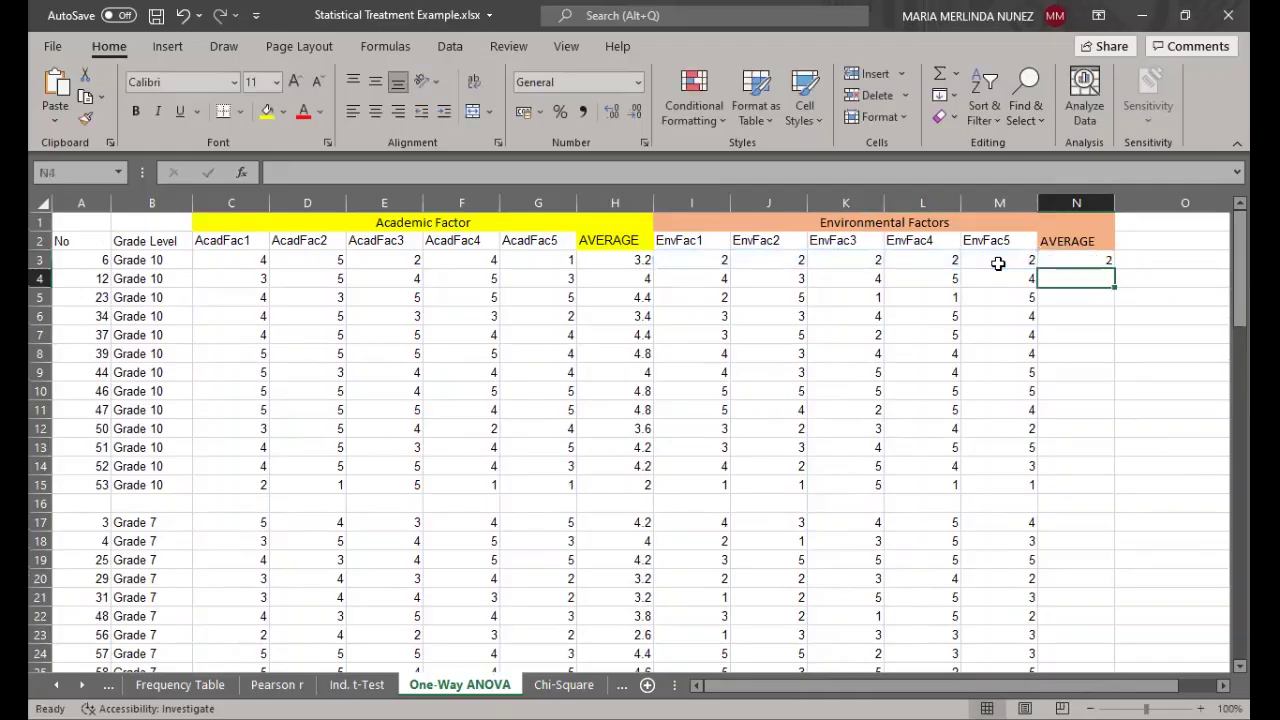
pyautogui.click(1066, 262)
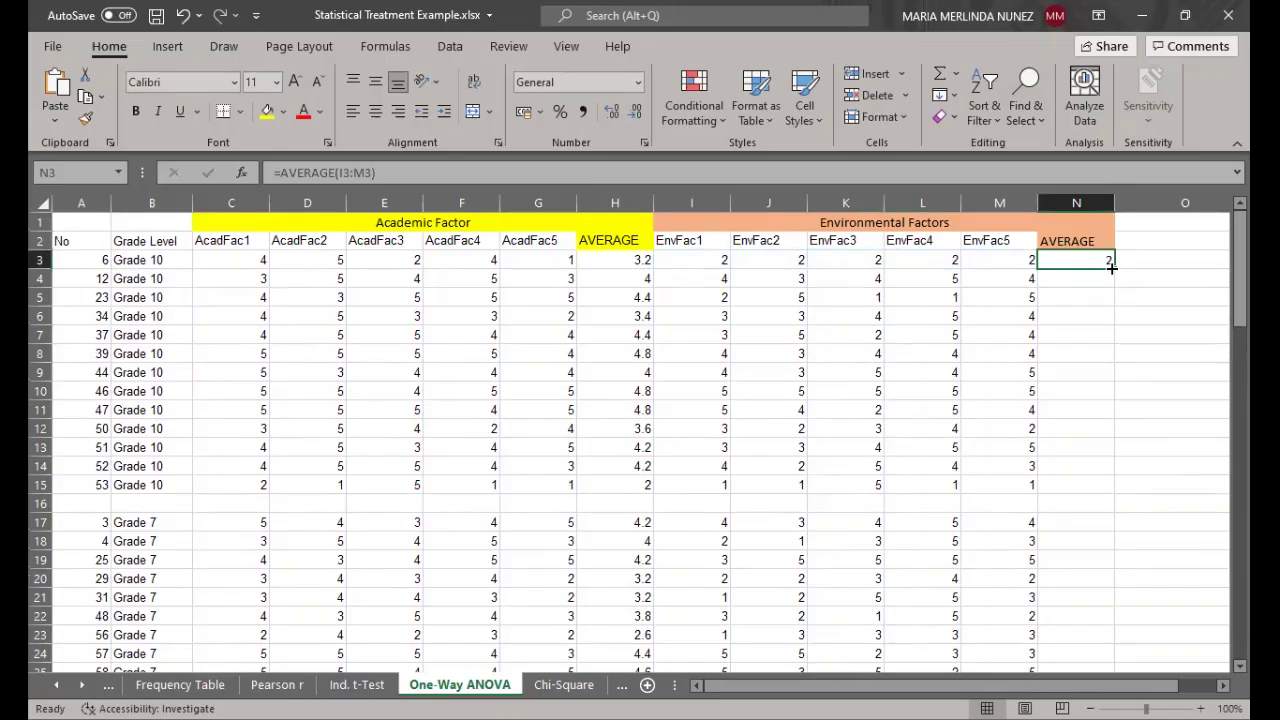
pyautogui.moveTo(1111, 268); pyautogui.dragTo(1108, 380)
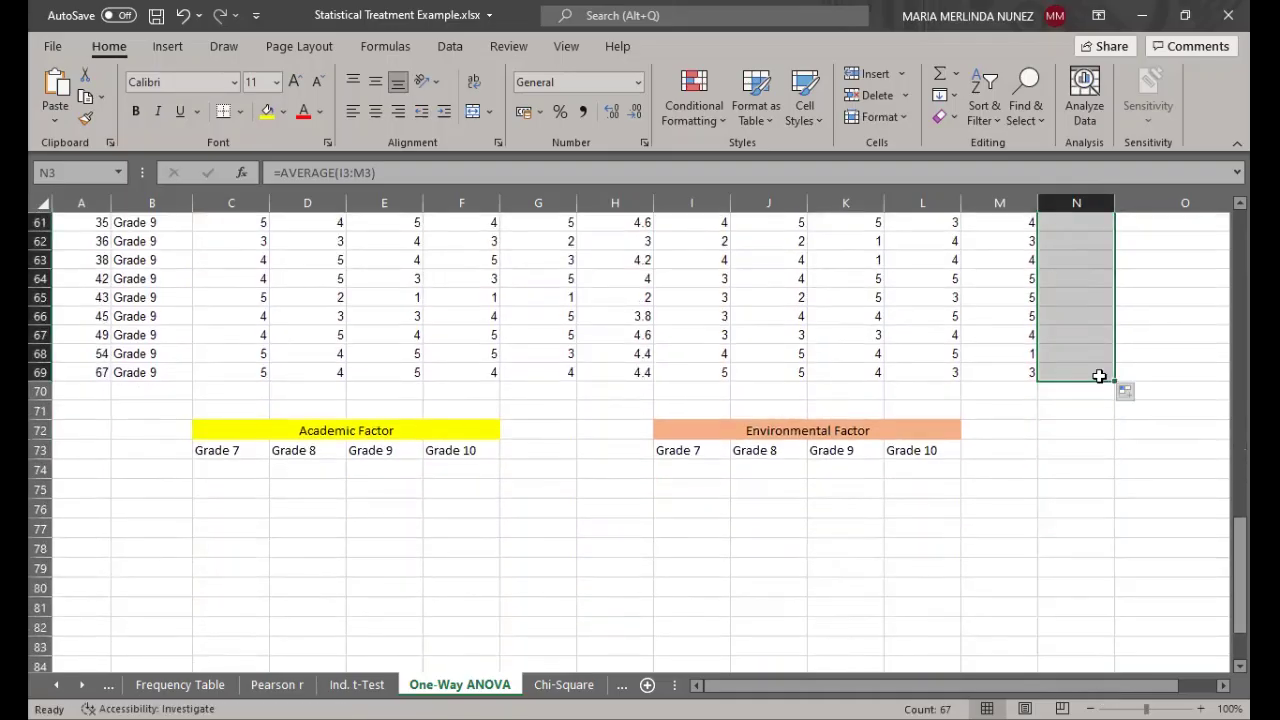
# - Clear the environmental average formulas from the blank separator rows in N51, N34 and N16
pyautogui.moveTo(1244, 576); pyautogui.dragTo(1245, 425)
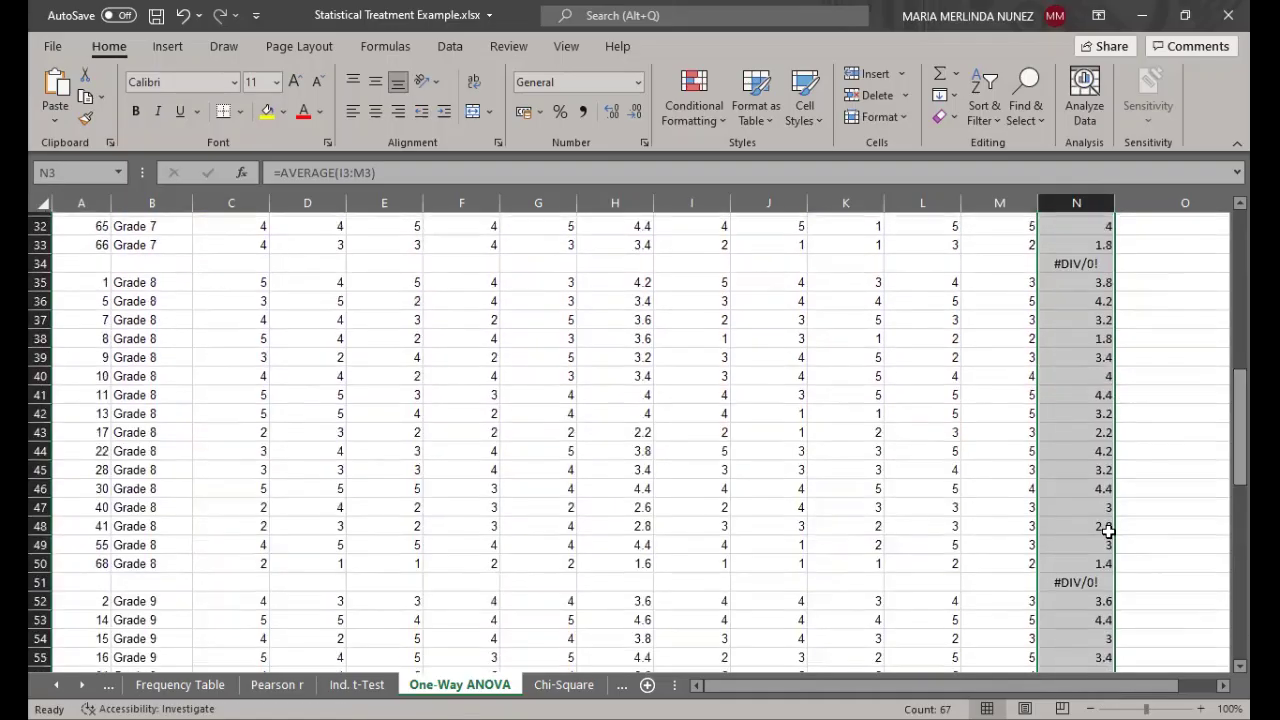
pyautogui.click(1090, 580)
pyautogui.press('Delete')
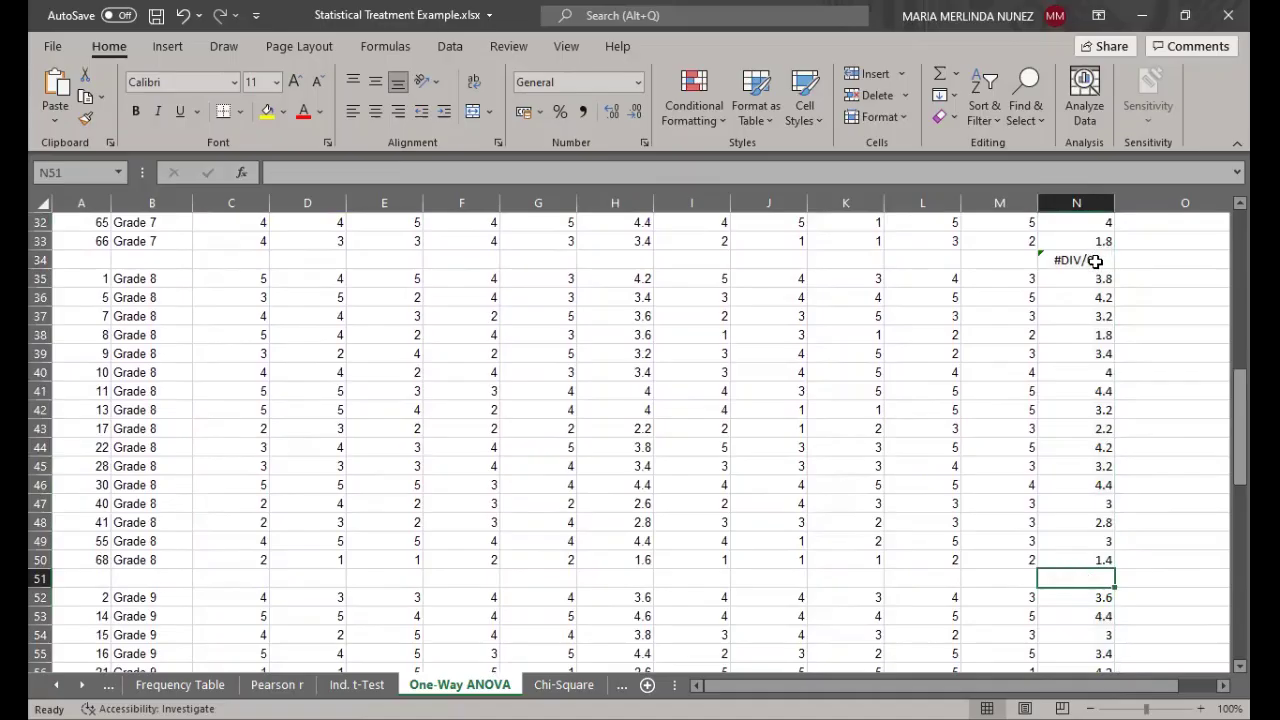
pyautogui.click(1095, 262)
pyautogui.press('Delete')
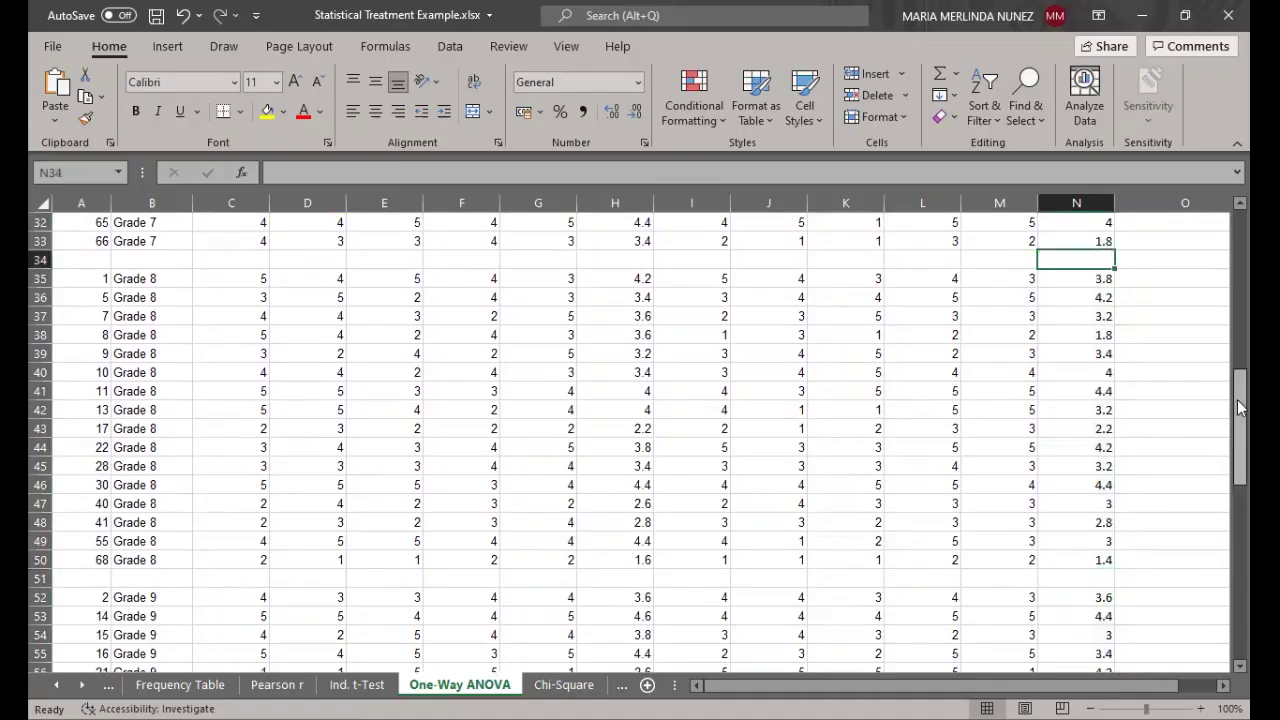
pyautogui.scroll(10, 1097, 507)
pyautogui.click(1097, 505)
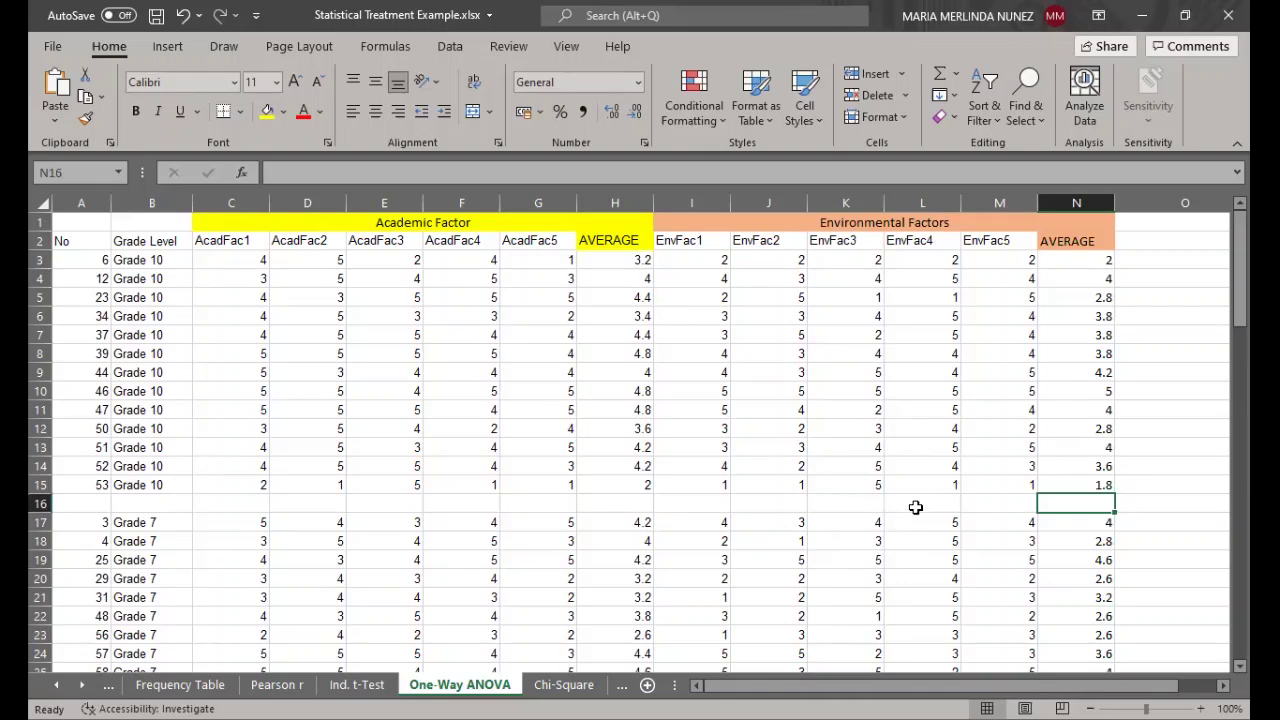
# - Examine the empty Academic Factor summary table below the data and the space under its Grade 7 to Grade 10 headings
pyautogui.moveTo(1243, 275); pyautogui.dragTo(1235, 610)
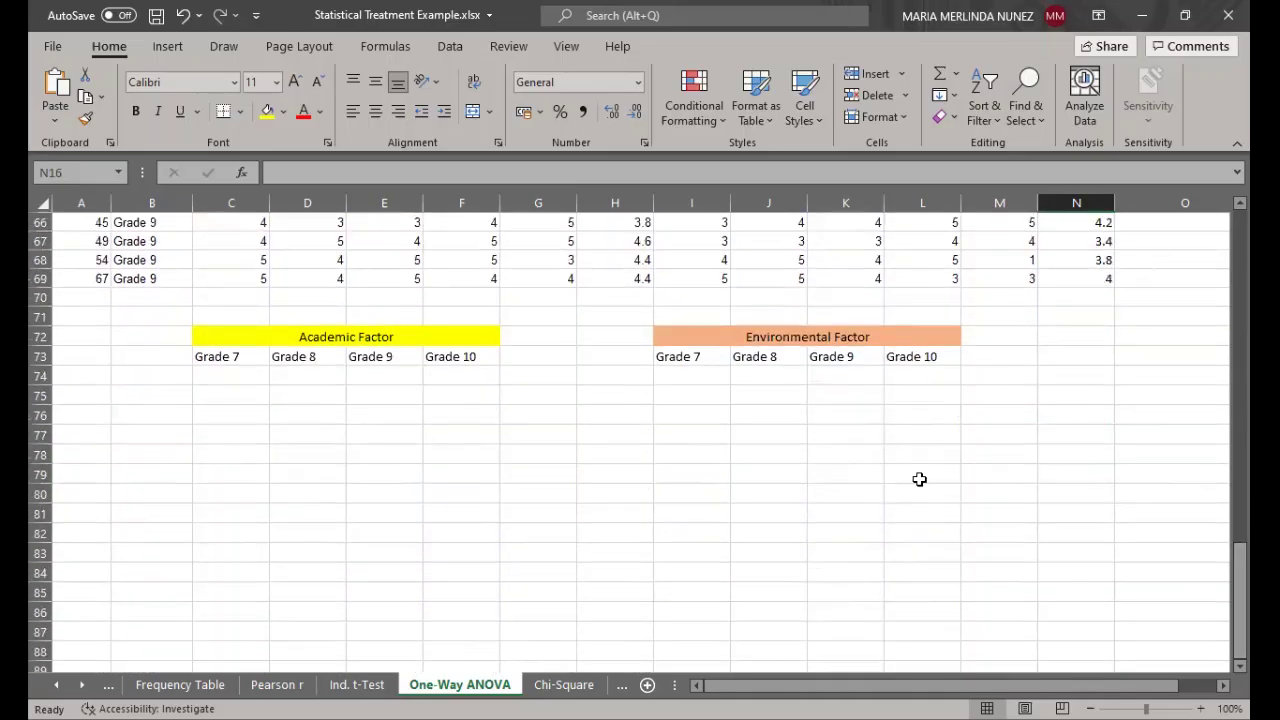
pyautogui.click(428, 337)
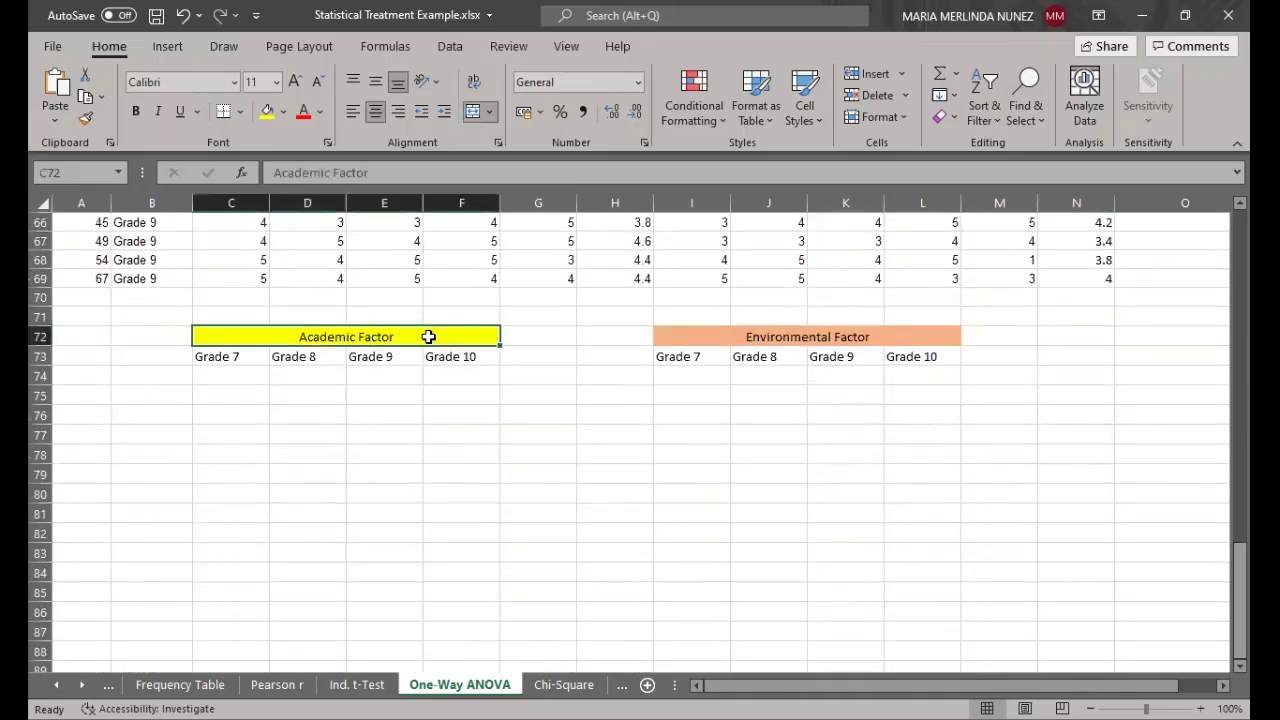
pyautogui.click(246, 358)
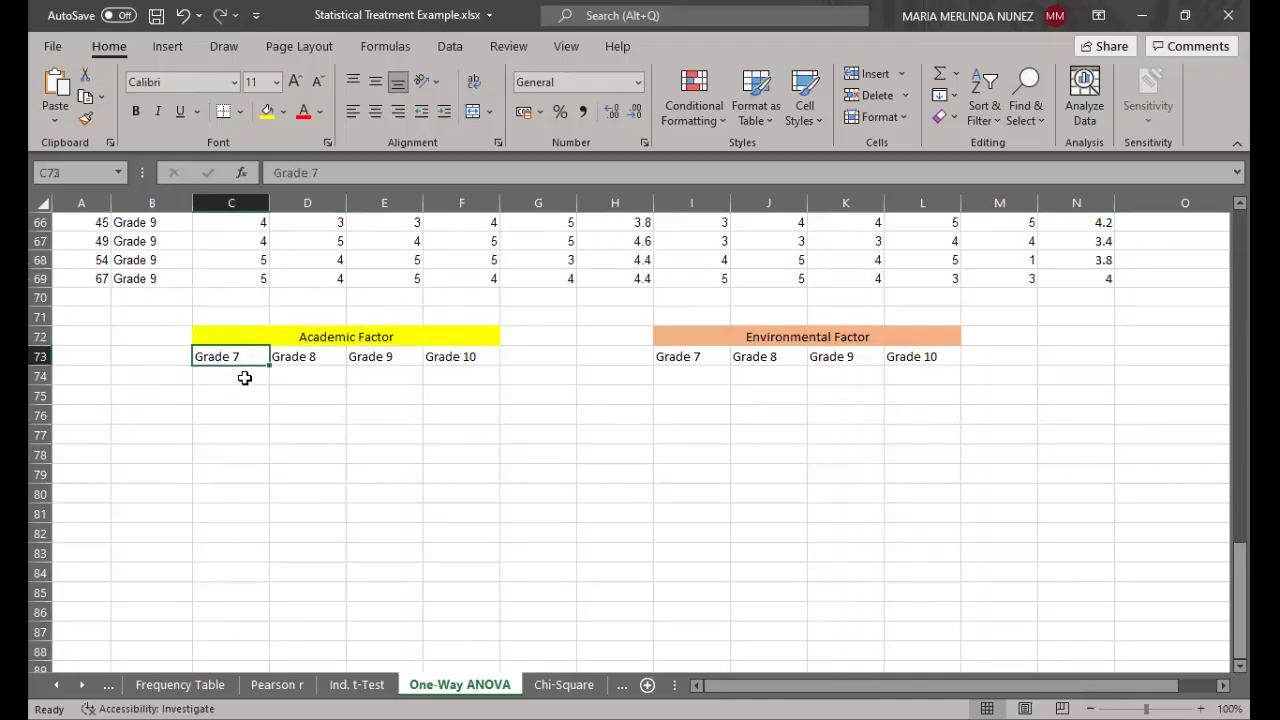
pyautogui.moveTo(244, 372); pyautogui.dragTo(243, 650)
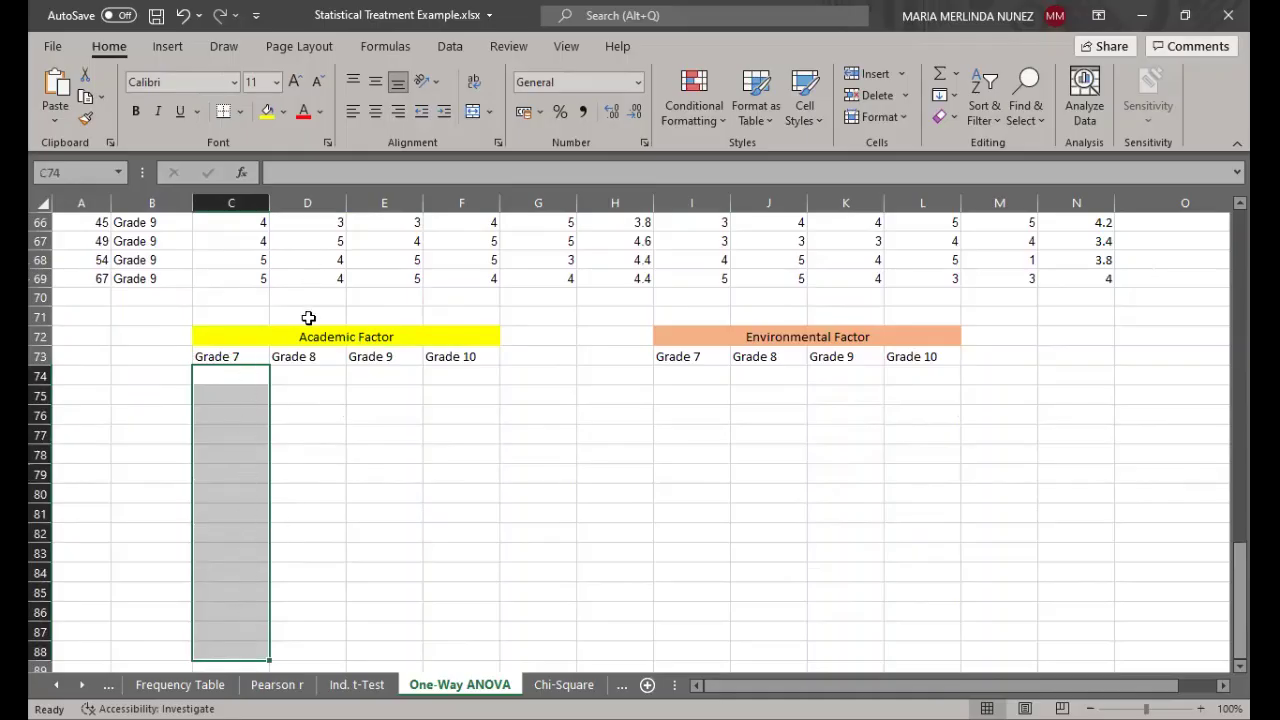
pyautogui.click(322, 377)
pyautogui.moveTo(321, 427); pyautogui.dragTo(323, 543)
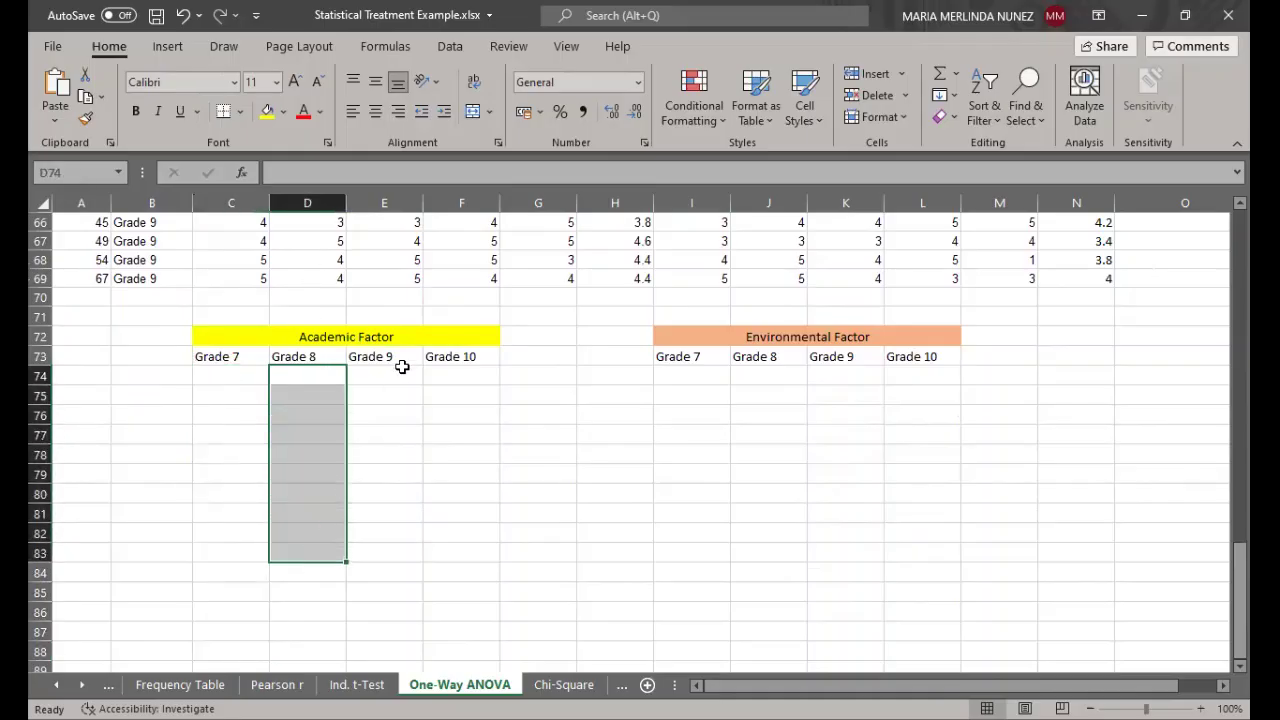
pyautogui.moveTo(400, 372); pyautogui.dragTo(400, 510)
pyautogui.moveTo(467, 374); pyautogui.dragTo(466, 506)
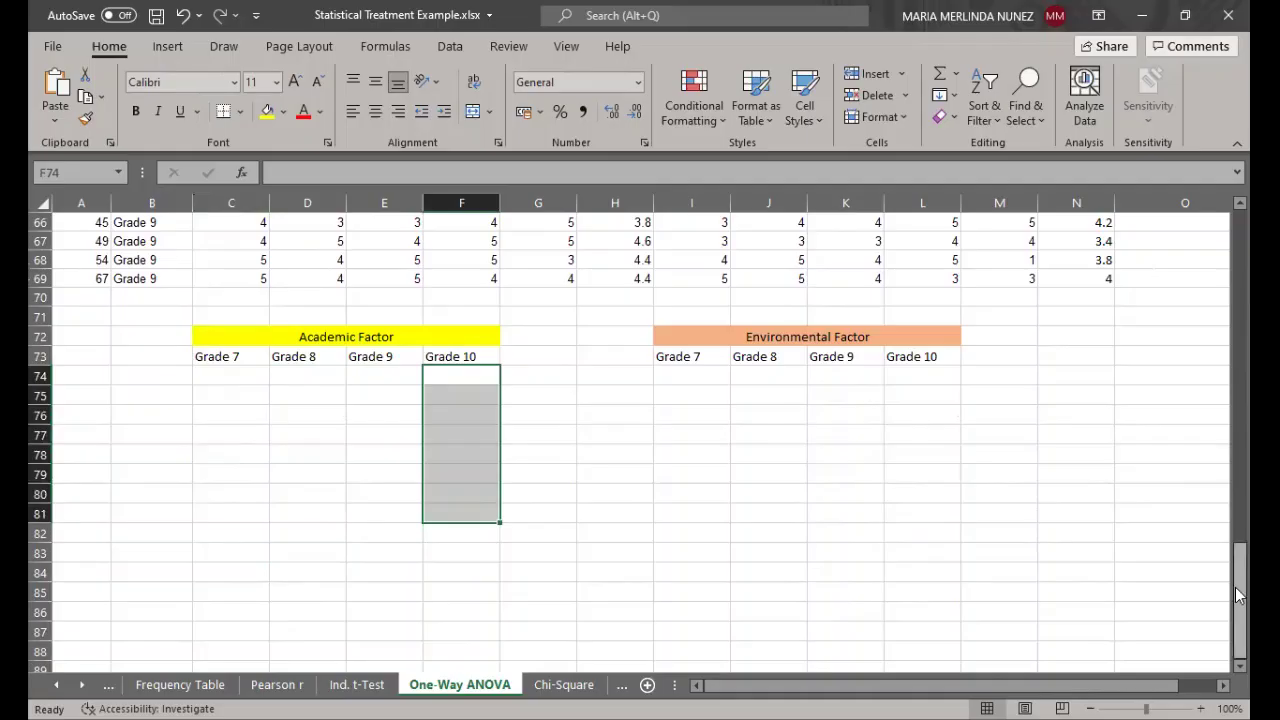
# - Copy the Grade 10 academic averages in H3:H15 and paste them as values under Grade 10 of the Academic Factor table, starting at F74
pyautogui.moveTo(1238, 596); pyautogui.dragTo(635, 486)
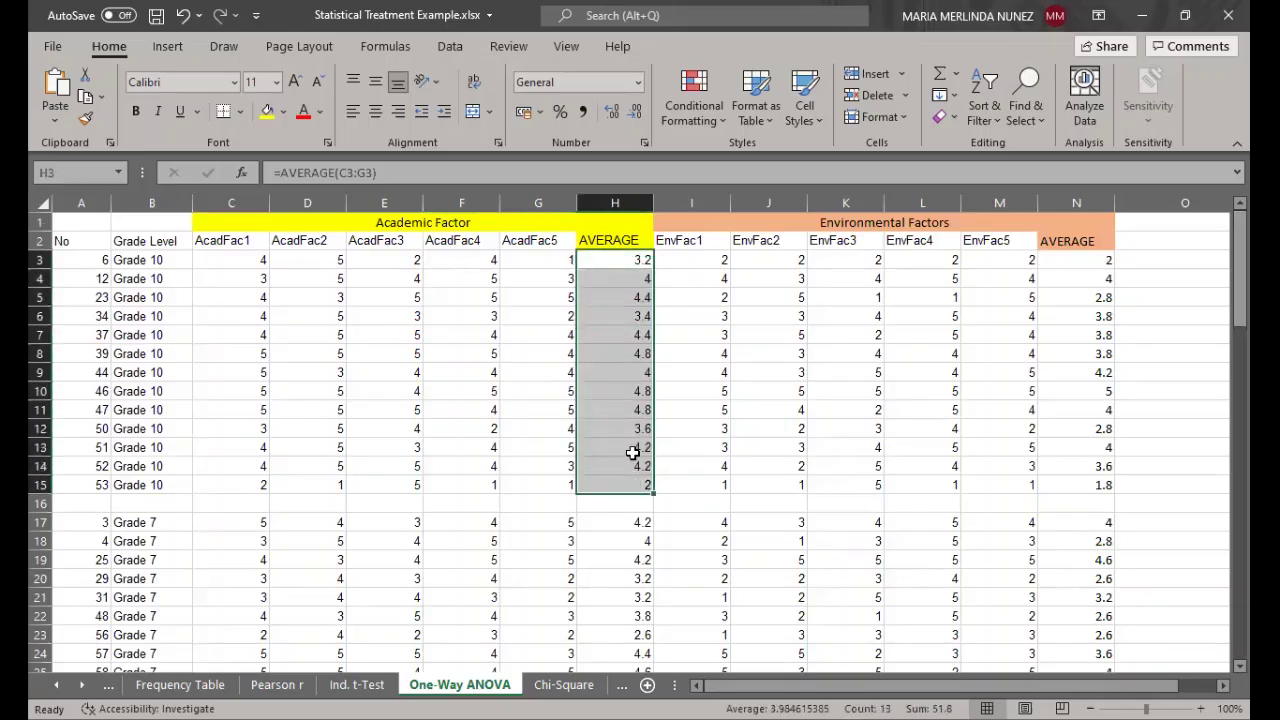
pyautogui.rightClick(620, 397)
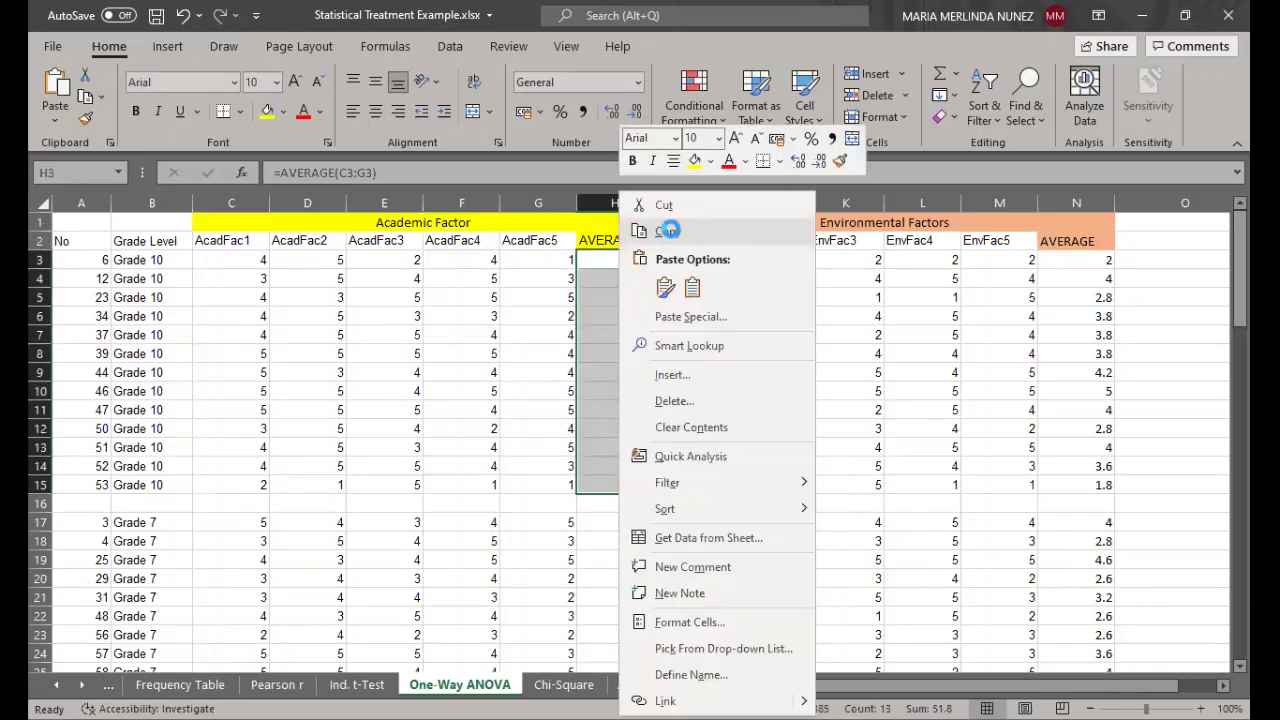
pyautogui.click(667, 231)
pyautogui.scroll(-6, 1223, 349)
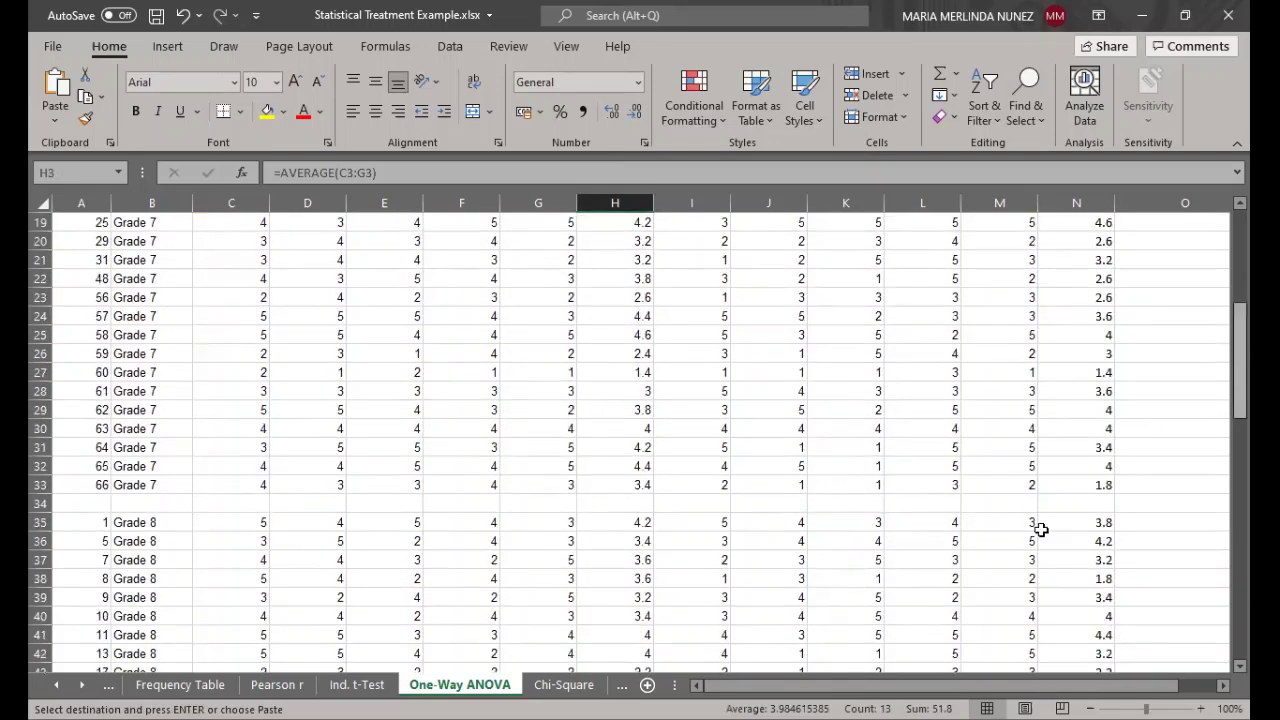
pyautogui.scroll(-14, 1040, 529)
pyautogui.click(486, 487)
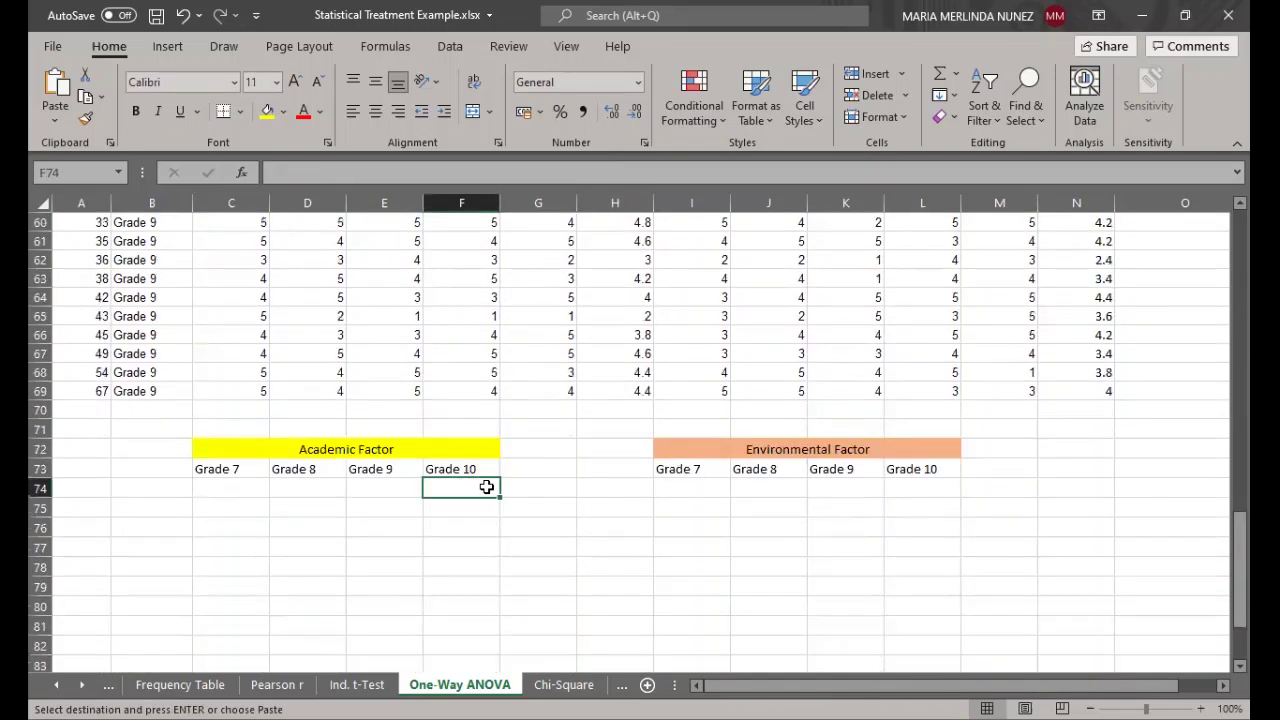
pyautogui.rightClick(486, 488)
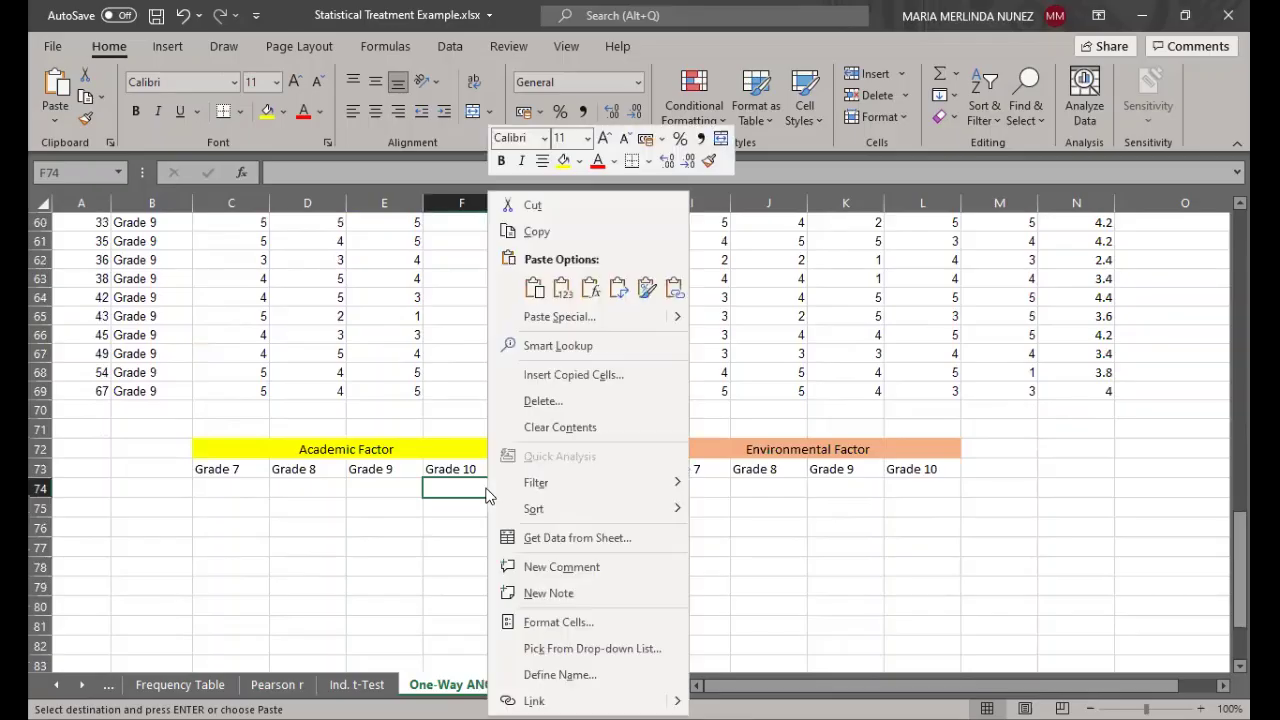
pyautogui.click(617, 323)
pyautogui.click(436, 288)
pyautogui.click(697, 471)
pyautogui.click(693, 470)
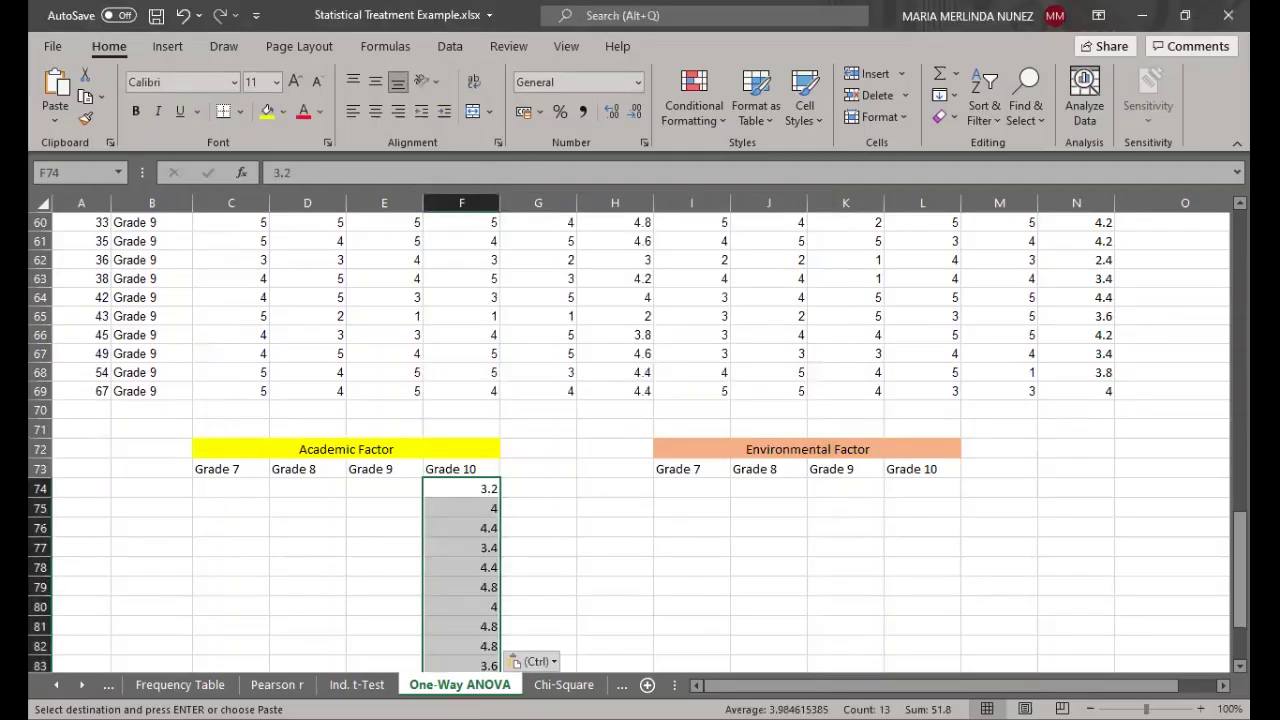
pyautogui.press('Escape')
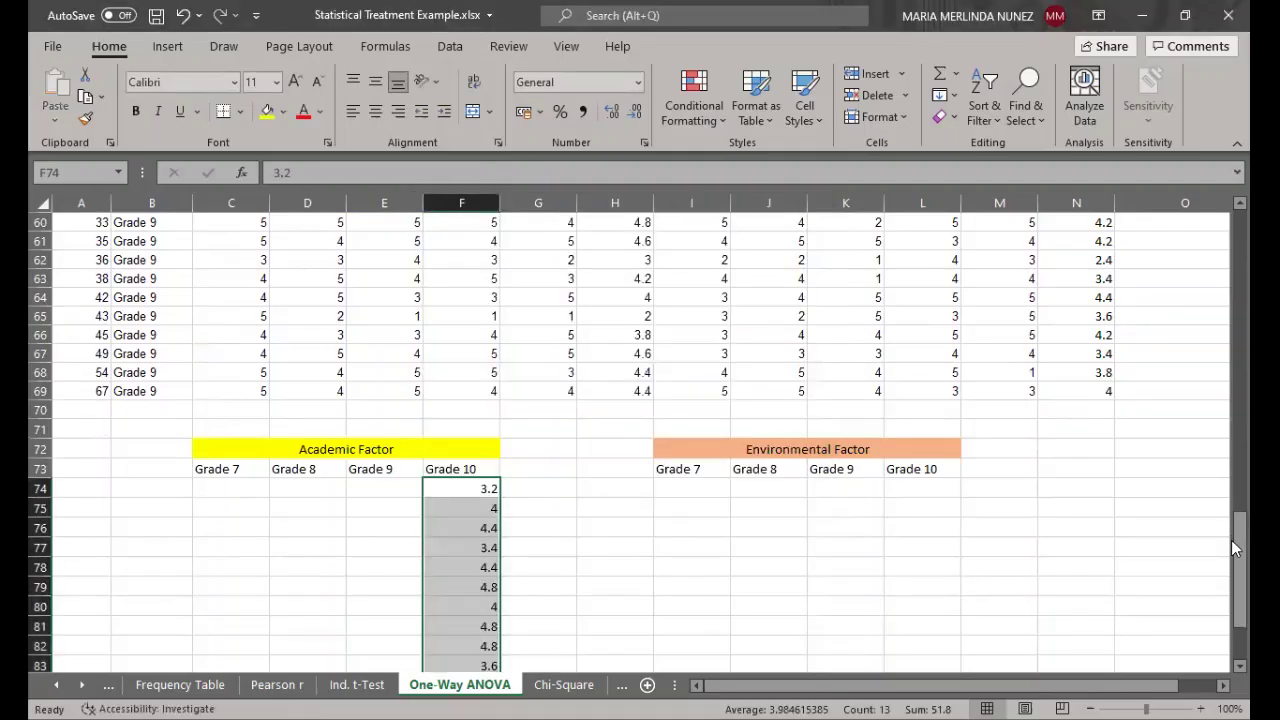
# - Copy the Grade 7 academic averages in H17:H33 and paste them as values under Grade 7 of the Academic Factor table, starting at C74
pyautogui.moveTo(1243, 563); pyautogui.dragTo(1243, 255)
pyautogui.moveTo(640, 522); pyautogui.dragTo(632, 634)
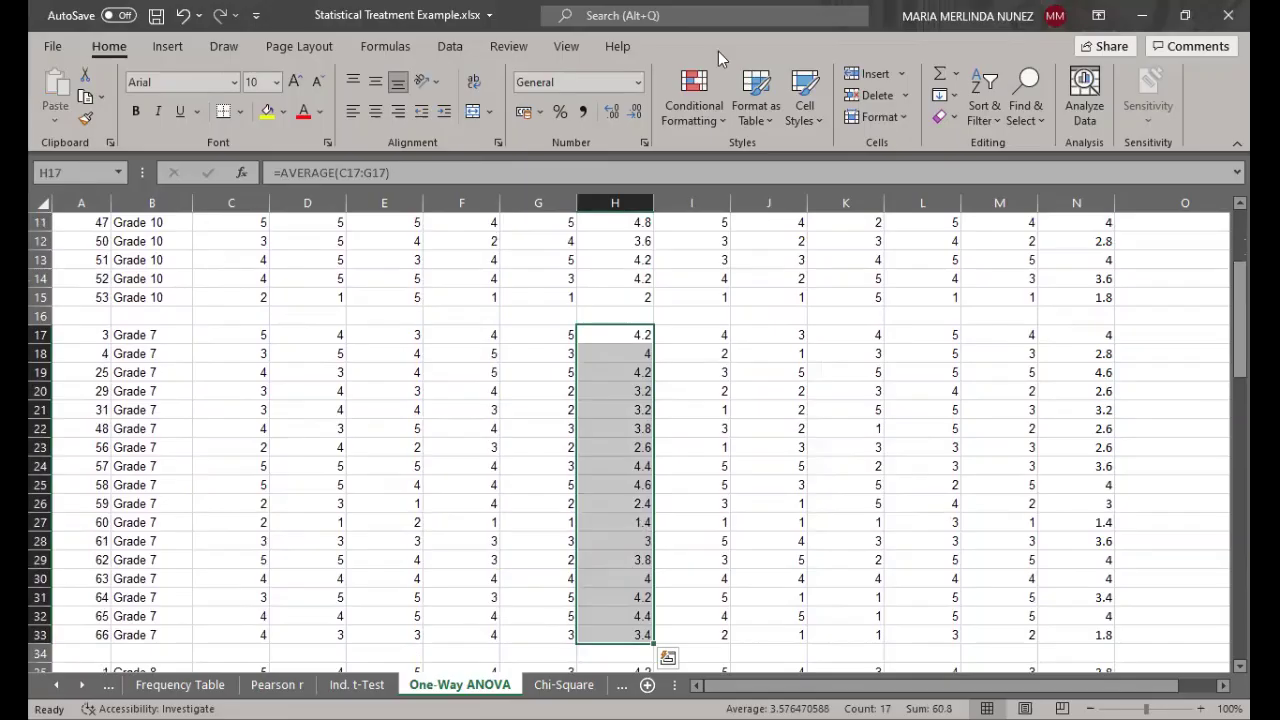
pyautogui.hotkey('ctrl', 'c')
pyautogui.moveTo(1237, 458); pyautogui.dragTo(1238, 600)
pyautogui.click(224, 372)
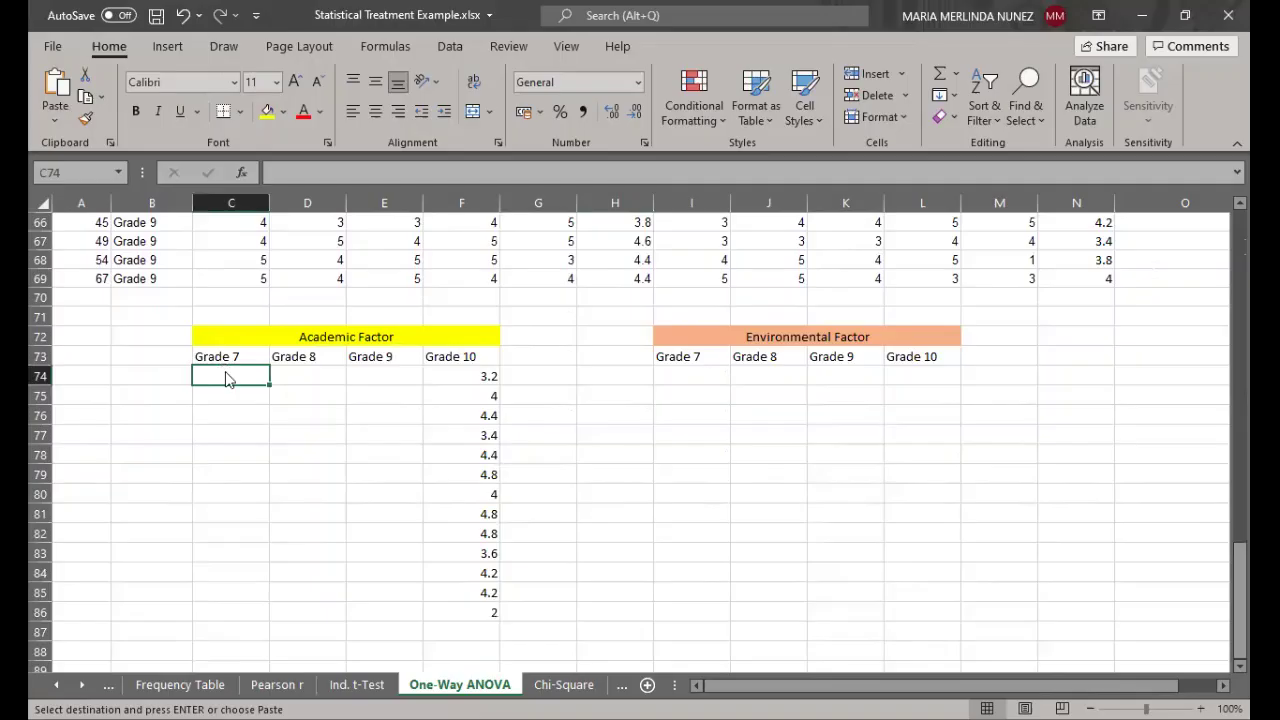
pyautogui.rightClick(224, 372)
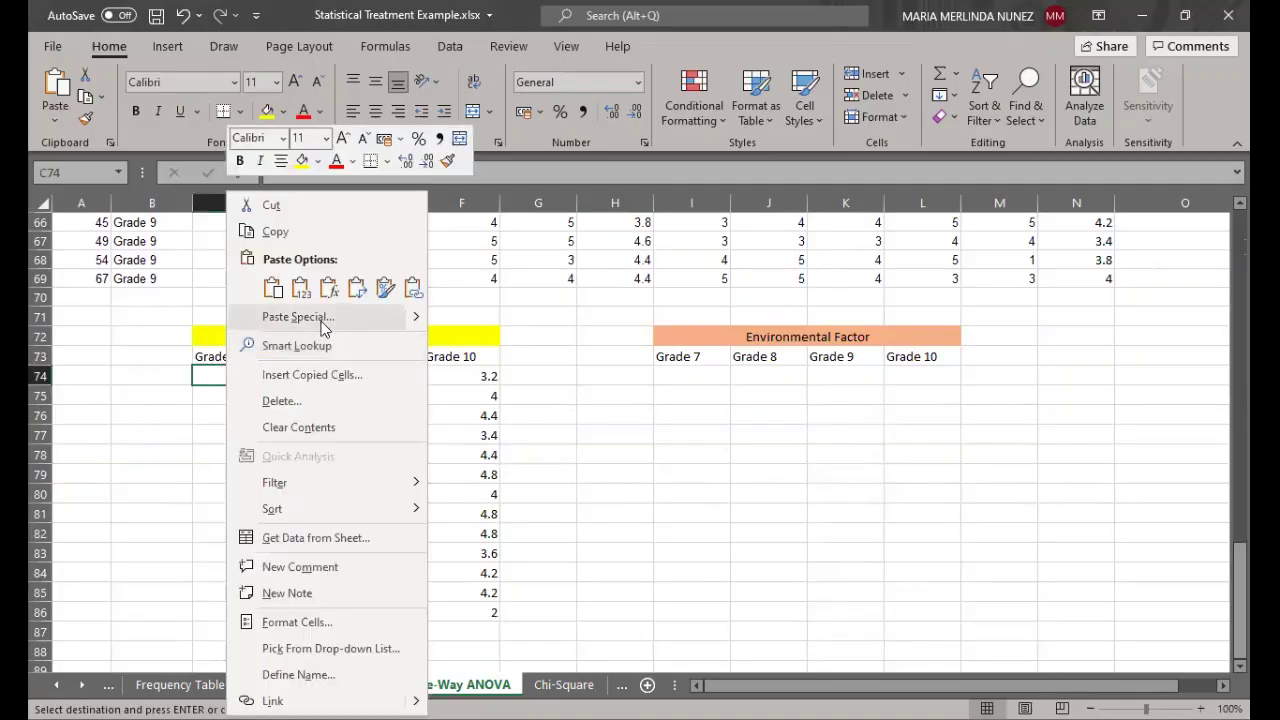
pyautogui.click(298, 317)
pyautogui.click(165, 288)
pyautogui.click(405, 472)
# - Copy the Grade 8 academic averages in H35:H50 and paste them as values under Grade 8 of the Academic Factor table, starting at D74
pyautogui.moveTo(1240, 586); pyautogui.dragTo(1237, 390)
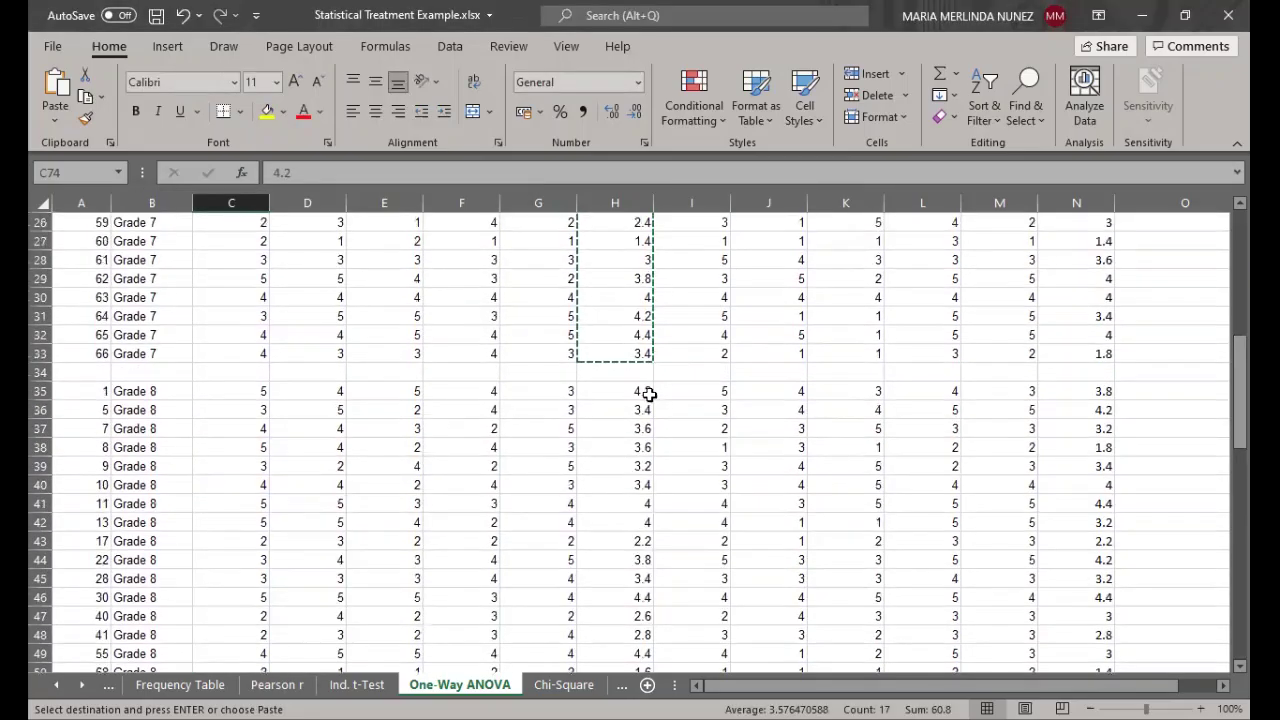
pyautogui.moveTo(630, 388); pyautogui.dragTo(634, 563)
pyautogui.rightClick(634, 463)
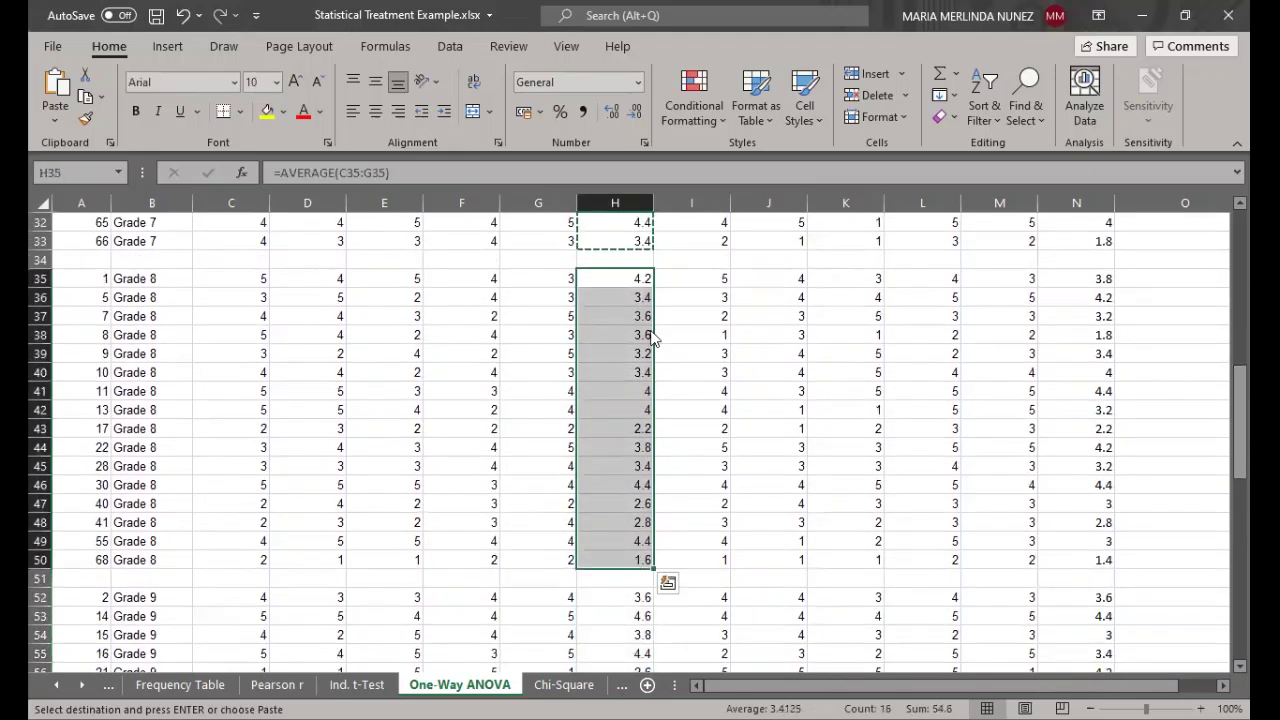
pyautogui.click(661, 233)
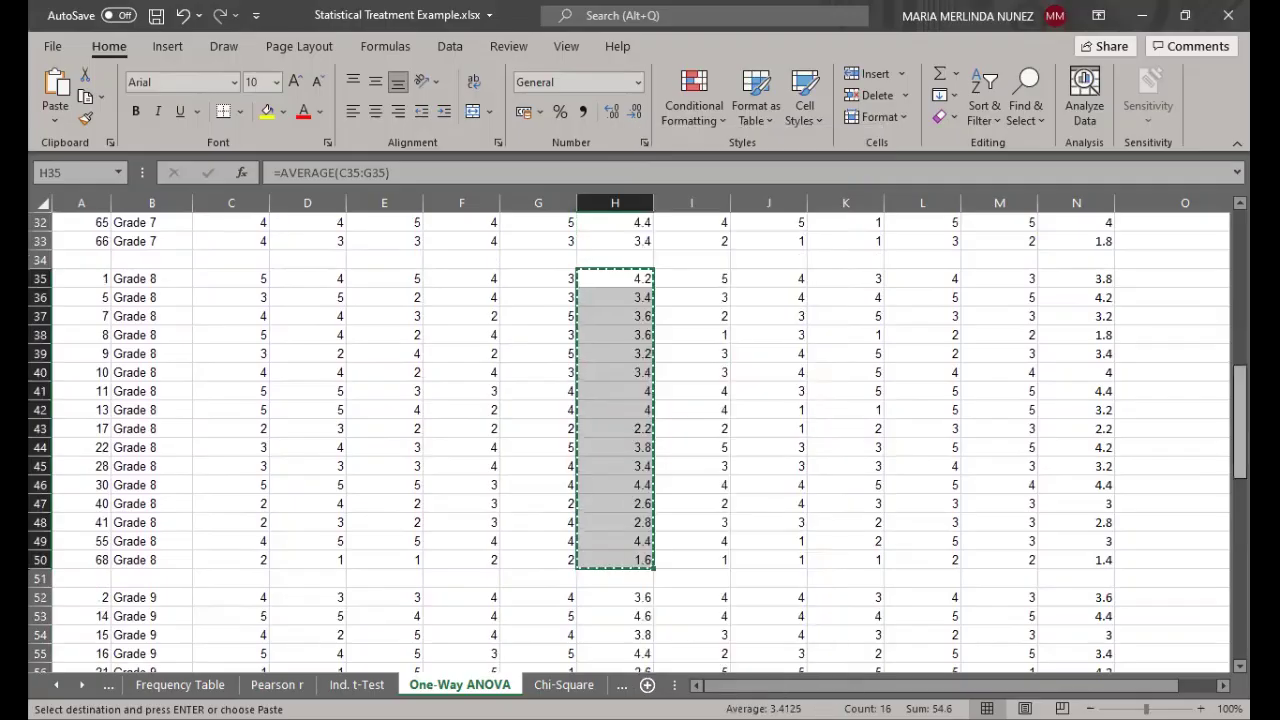
pyautogui.moveTo(1240, 422); pyautogui.dragTo(1240, 602)
pyautogui.click(325, 334)
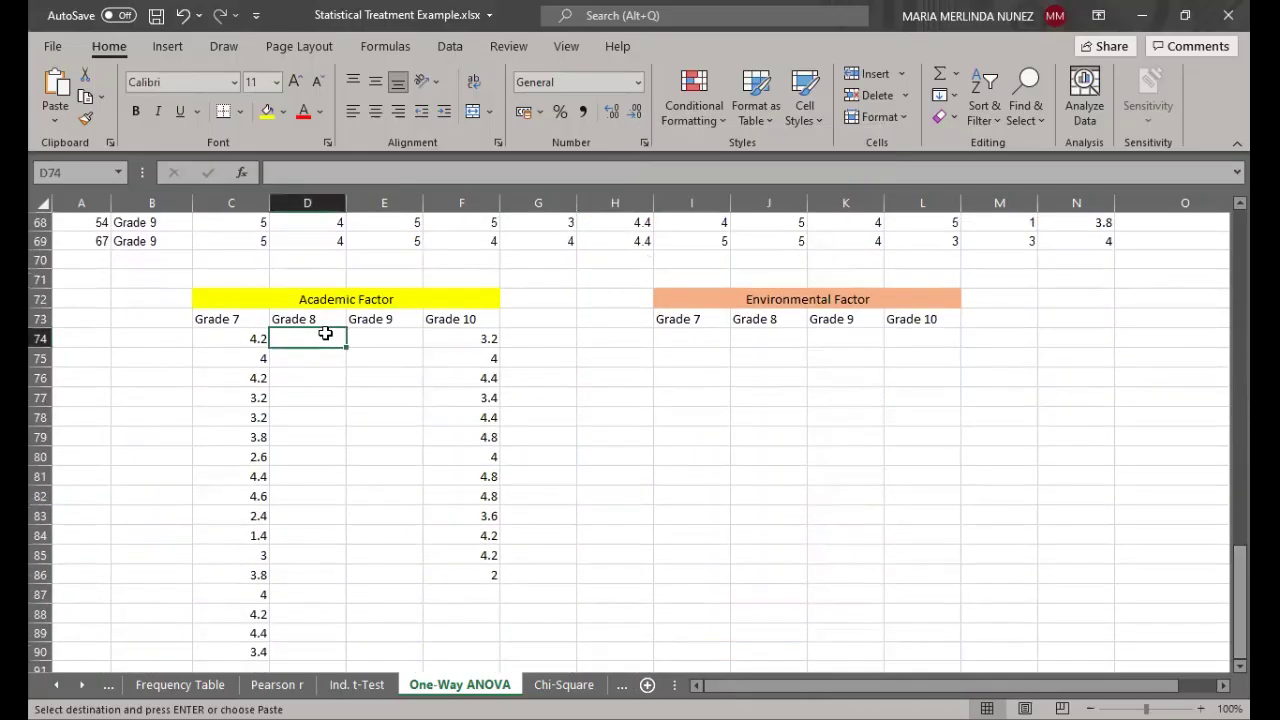
pyautogui.rightClick(328, 336)
pyautogui.click(402, 289)
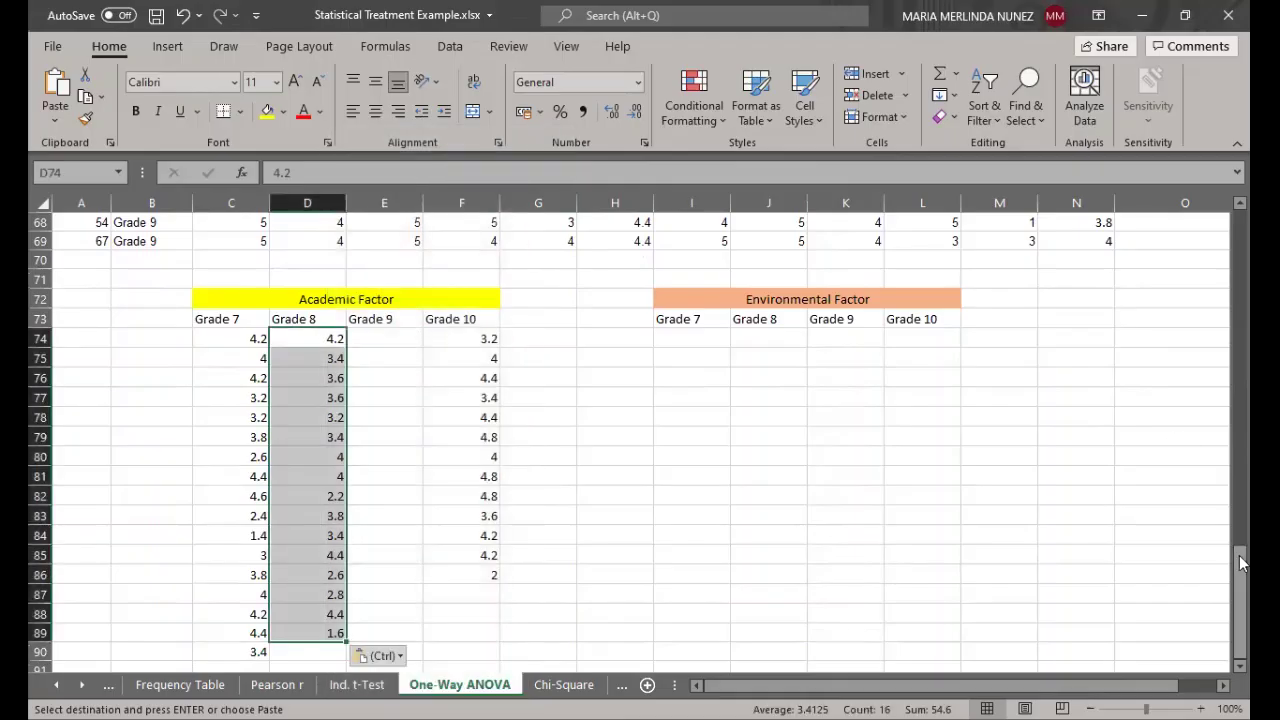
# - Copy the Grade 9 academic averages in H52:H69 and paste them as values under Grade 9 of the Academic Factor table, starting at E74
pyautogui.click(1235, 478)
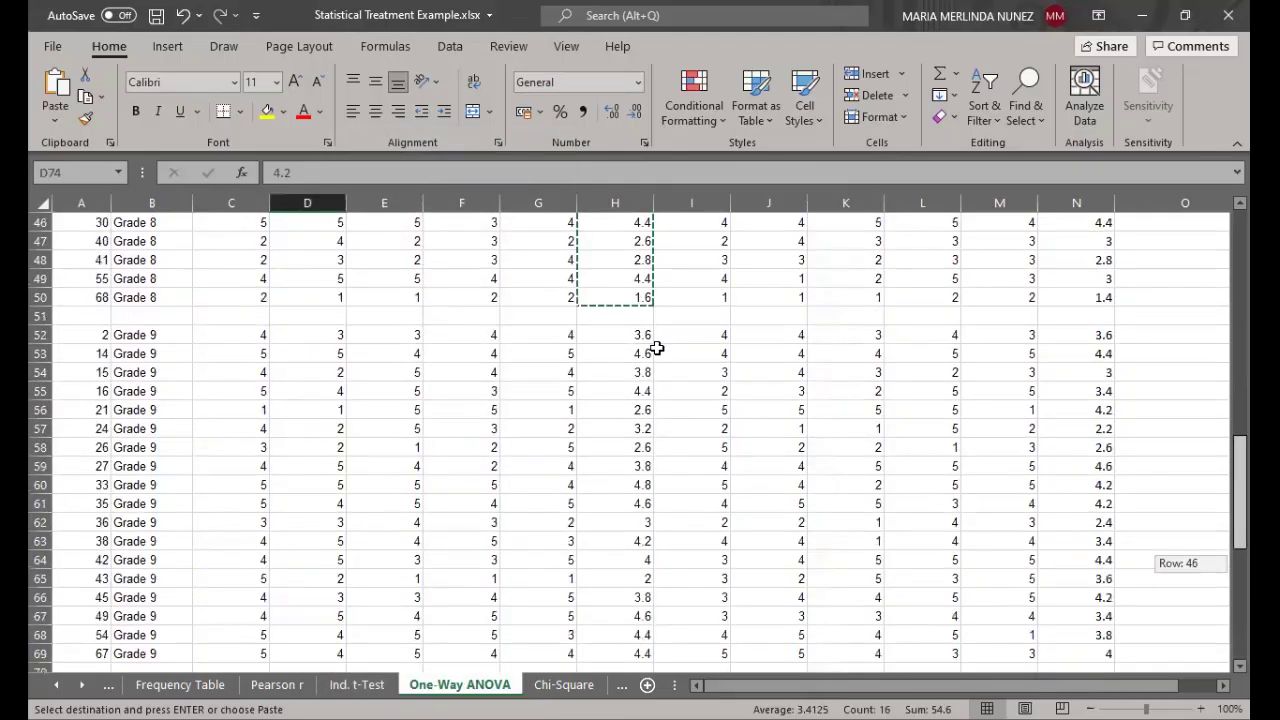
pyautogui.moveTo(640, 342); pyautogui.dragTo(634, 654)
pyautogui.hotkey('ctrl', 'v')
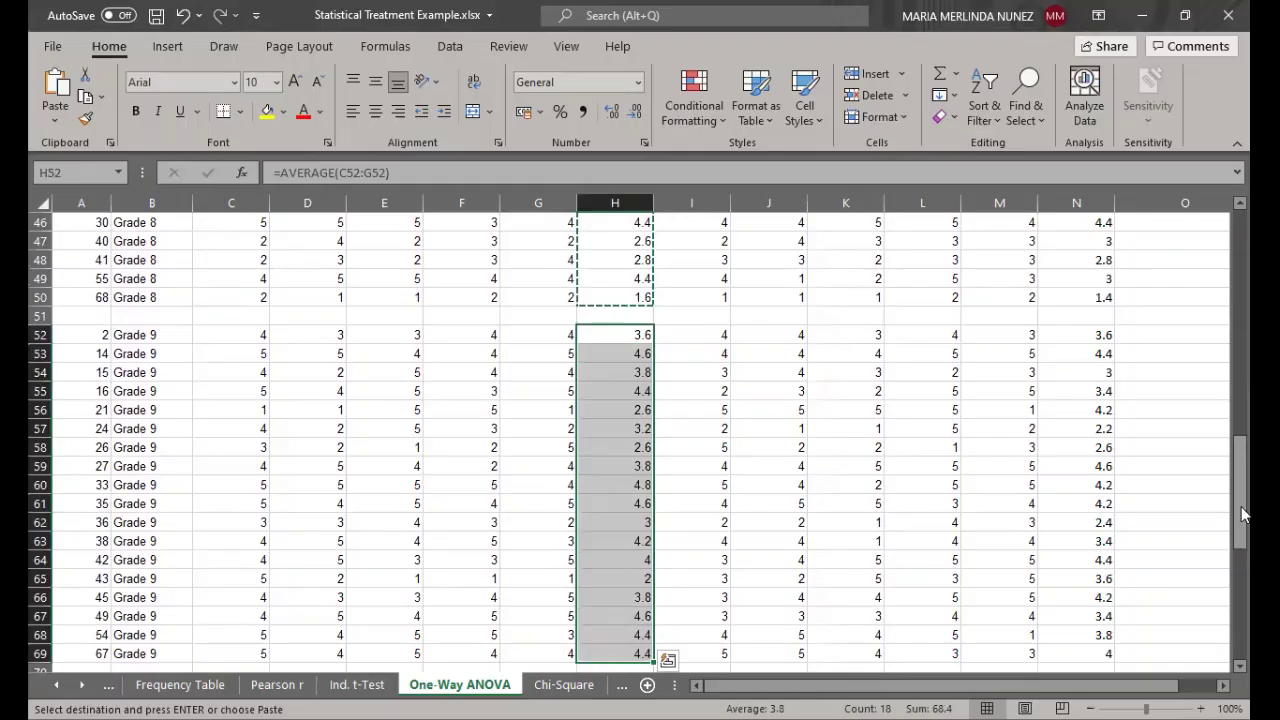
pyautogui.hotkey('ctrl', 'c')
pyautogui.scroll(-6, 386, 394)
pyautogui.click(385, 395)
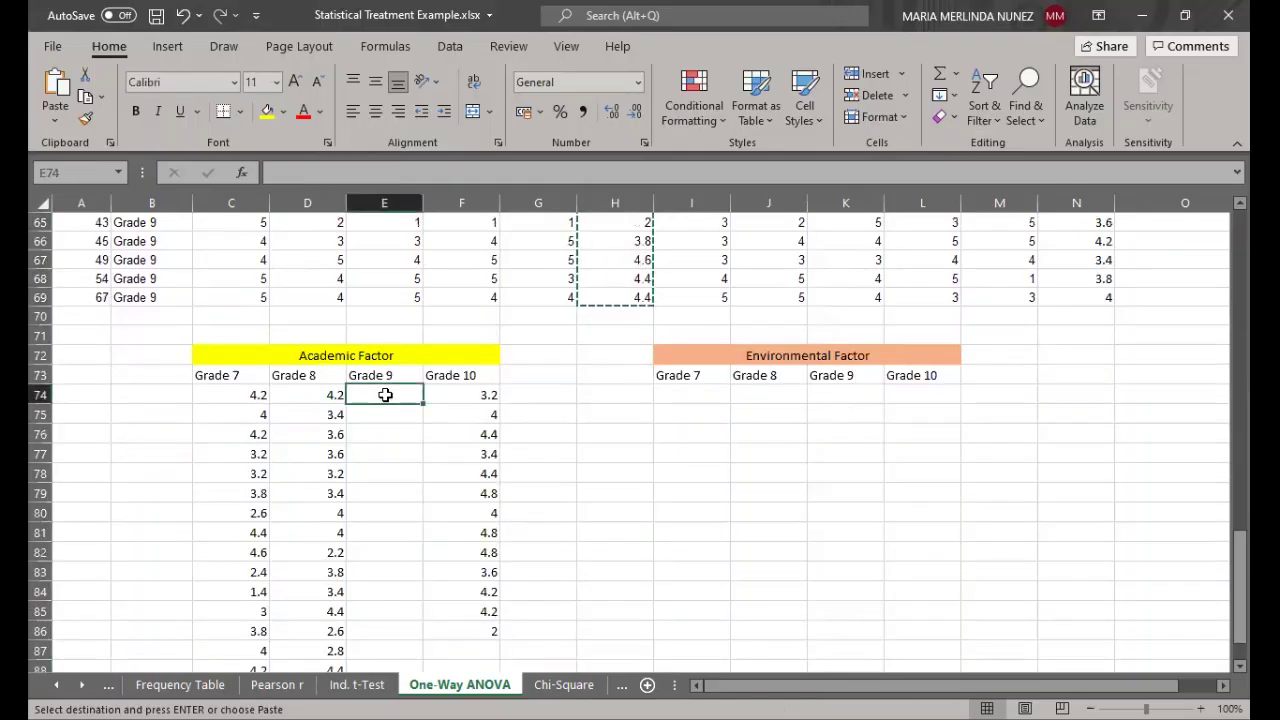
pyautogui.rightClick(386, 397)
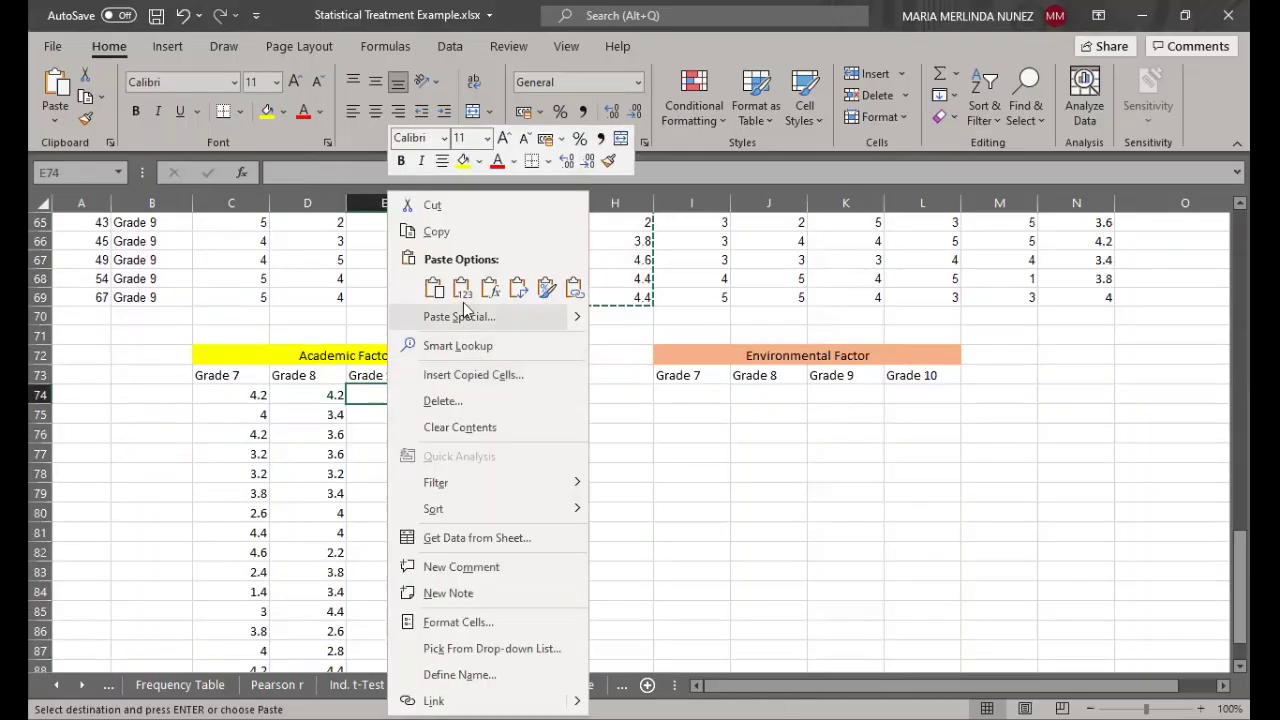
pyautogui.click(461, 288)
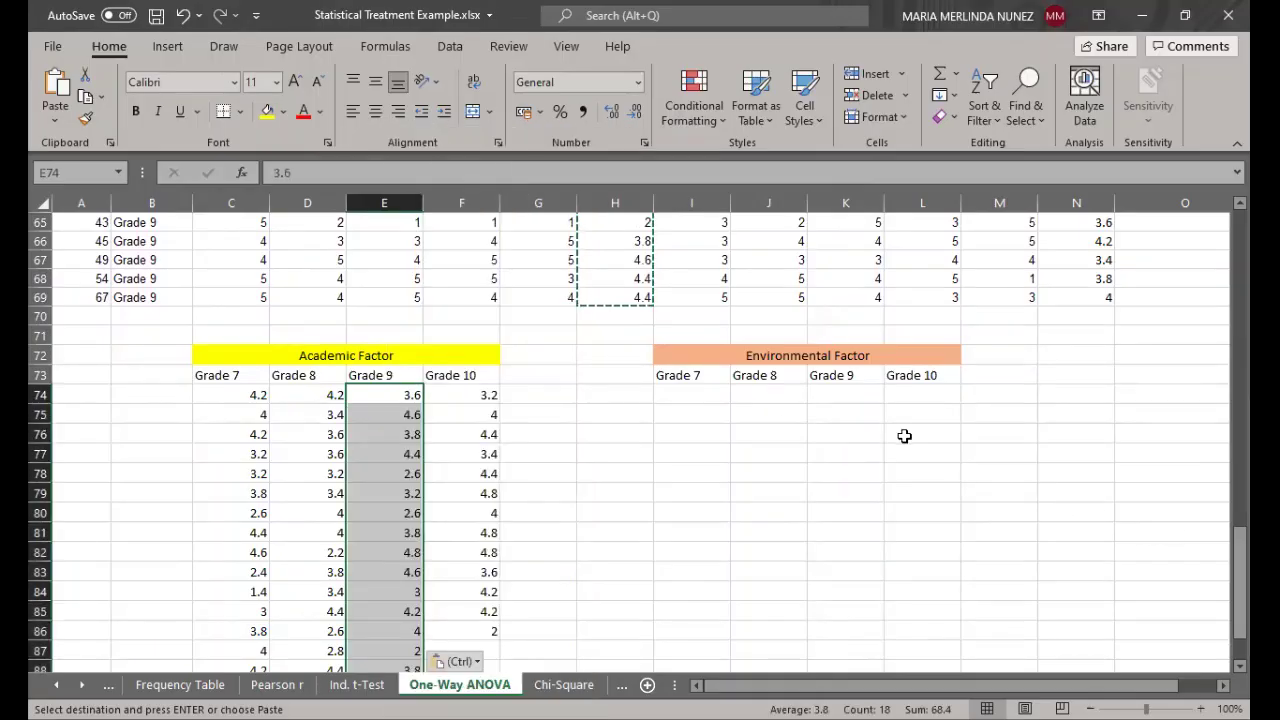
pyautogui.press('Escape')
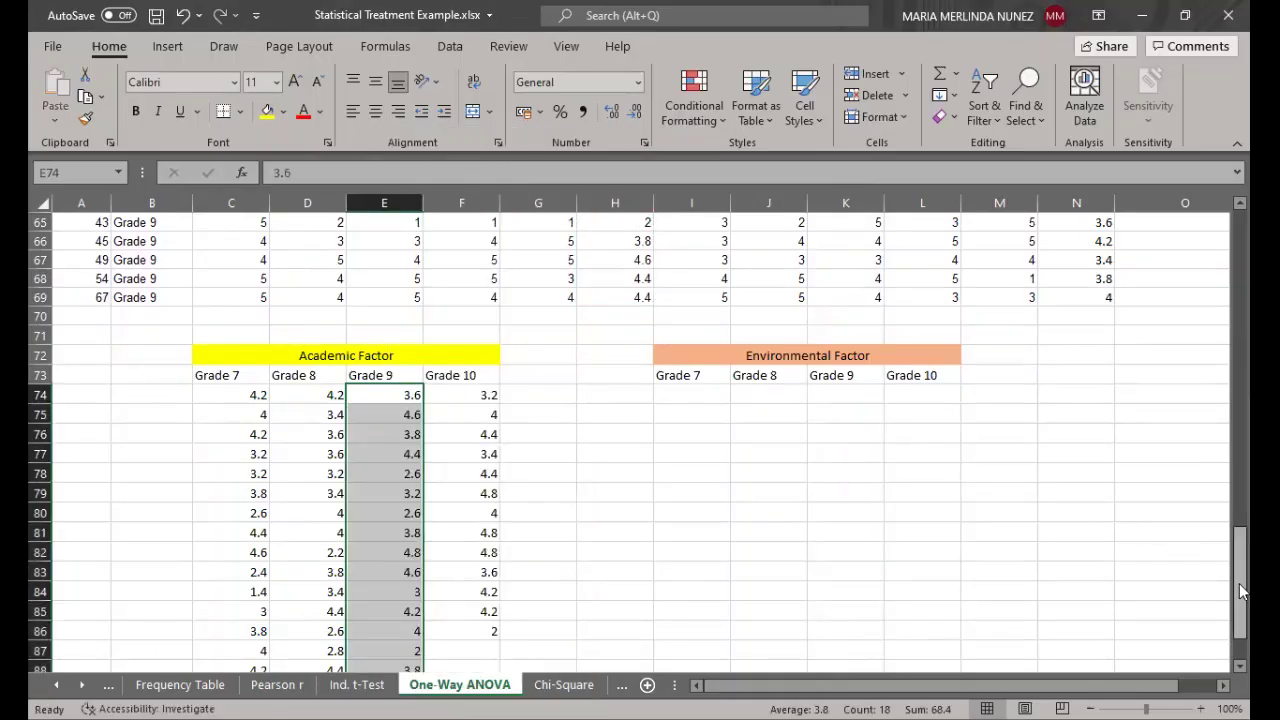
# - Copy the Grade 10 environmental averages in N3:N15 and paste them as values under Grade 10 of the Environmental Factor table, starting at L74
pyautogui.moveTo(1240, 591); pyautogui.dragTo(1240, 300)
pyautogui.moveTo(1085, 260); pyautogui.dragTo(1088, 491)
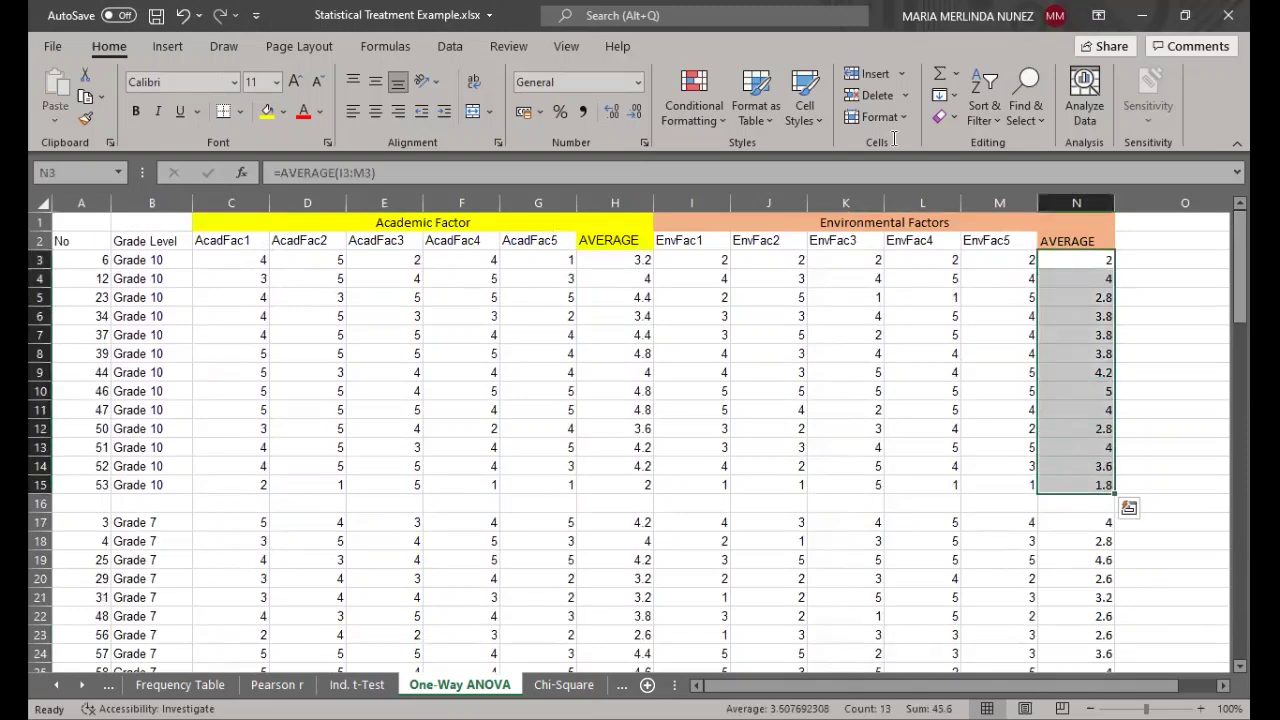
pyautogui.hotkey('shift', 'F10')
pyautogui.click(905, 228)
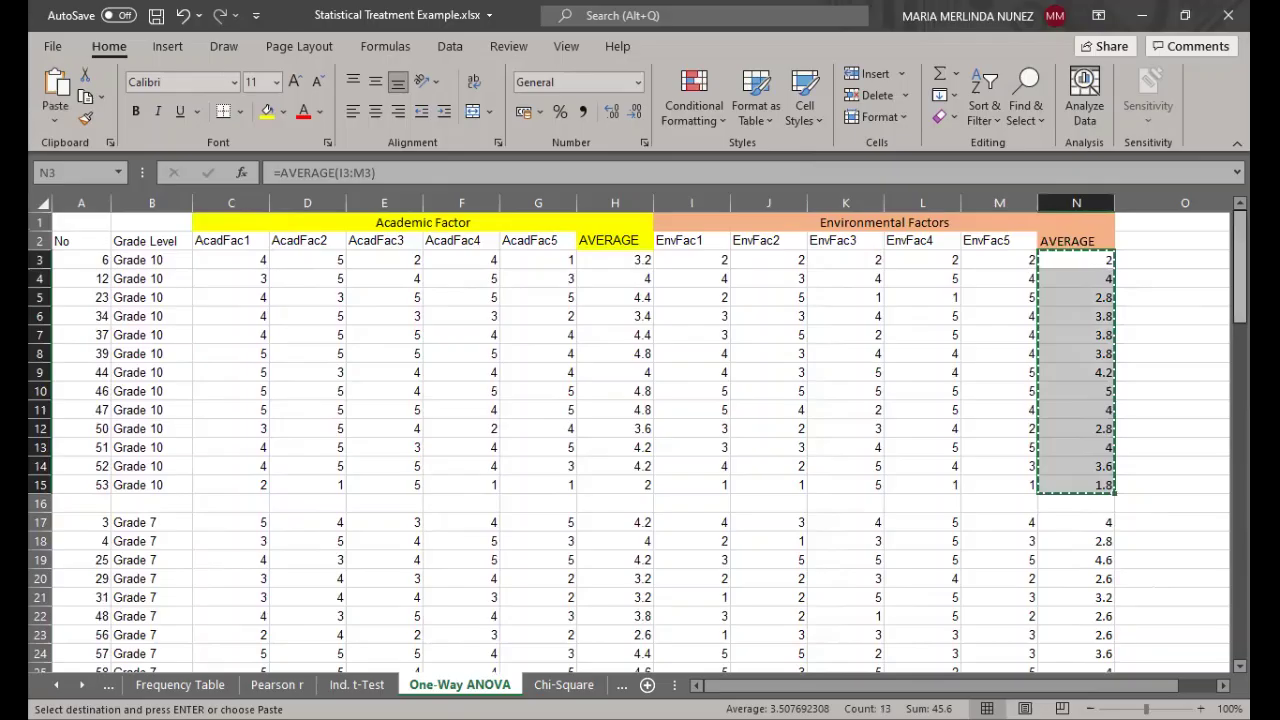
pyautogui.moveTo(1240, 290); pyautogui.dragTo(1240, 592)
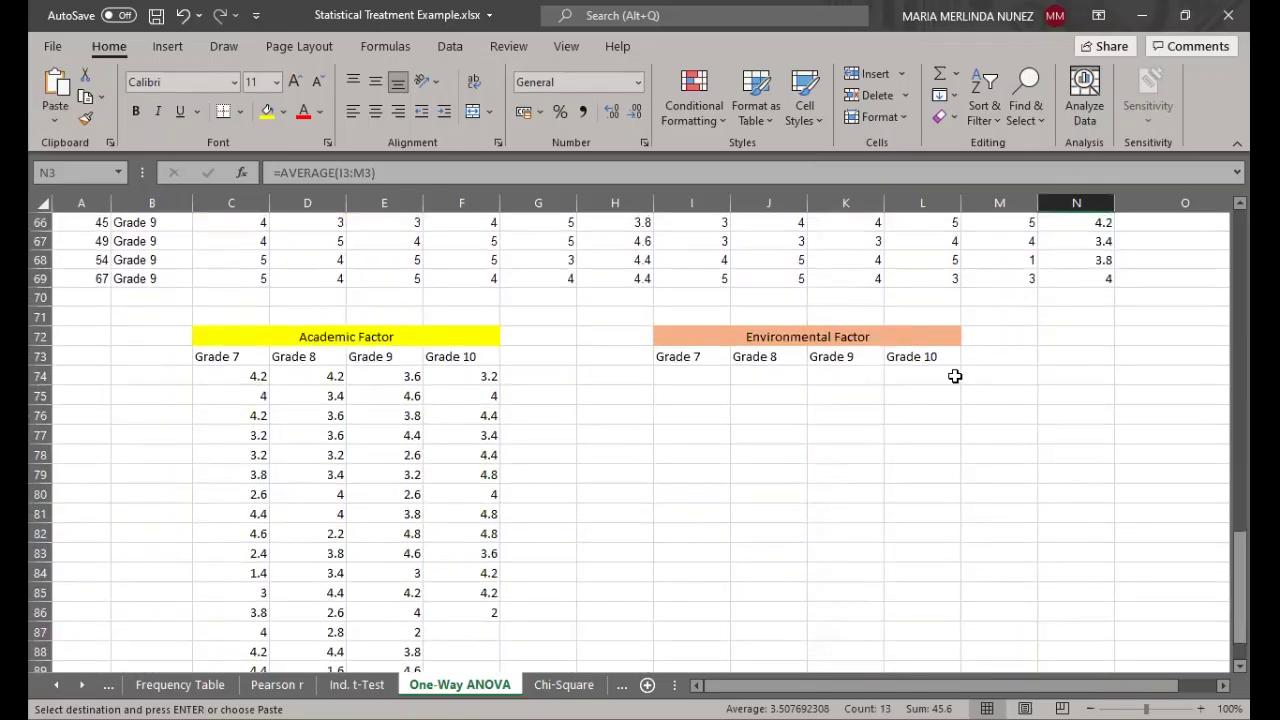
pyautogui.click(955, 376)
pyautogui.hotkey('shift', 'F10')
pyautogui.click(1031, 292)
# - Try to copy the Grade 7 environmental averages in N17:N33 and paste them under Grade 7 of the Environmental Factor table, starting at I74
pyautogui.moveTo(1240, 565); pyautogui.dragTo(1229, 272)
pyautogui.moveTo(1096, 378); pyautogui.dragTo(1094, 632)
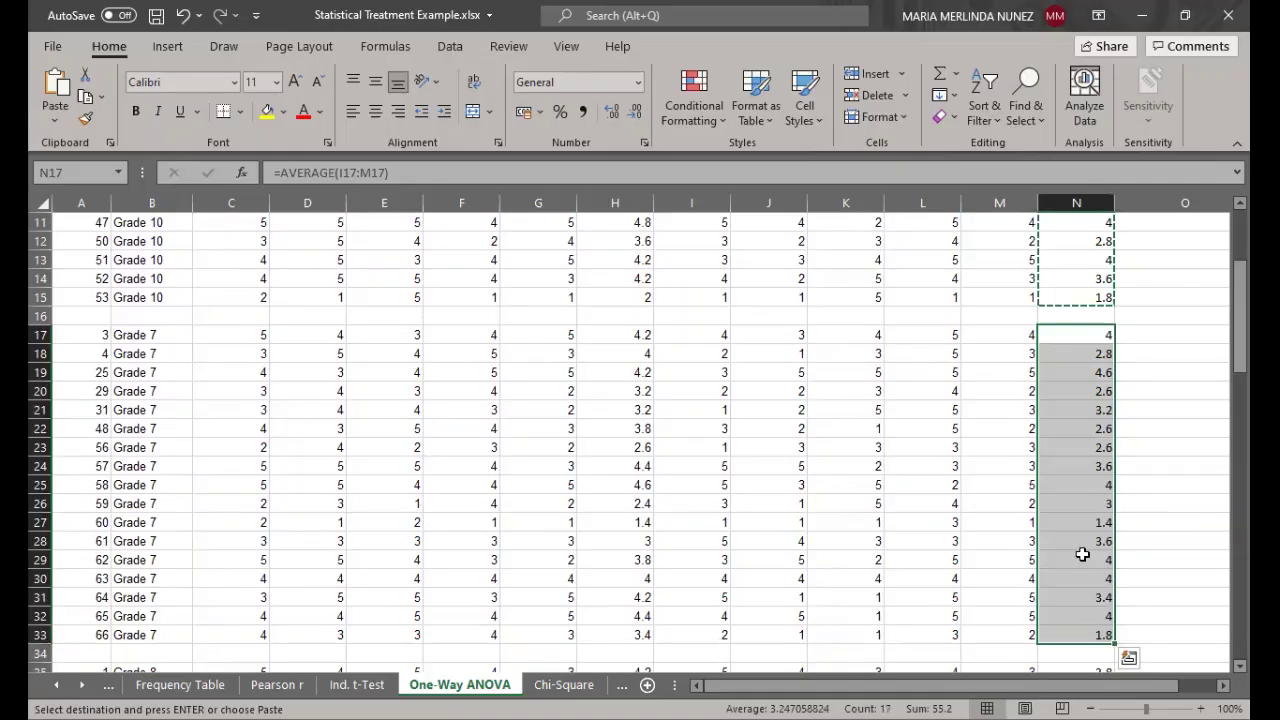
pyautogui.rightClick(1085, 557)
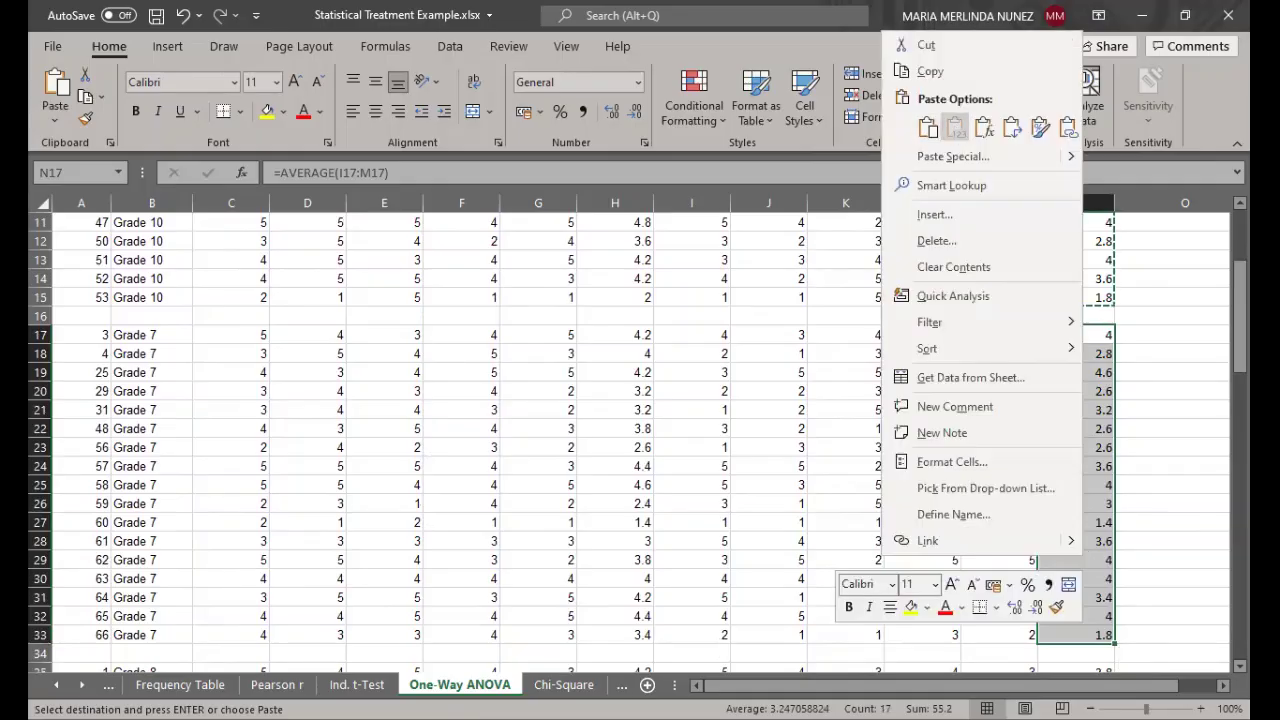
pyautogui.moveTo(1240, 315); pyautogui.dragTo(1237, 553)
pyautogui.click(700, 513)
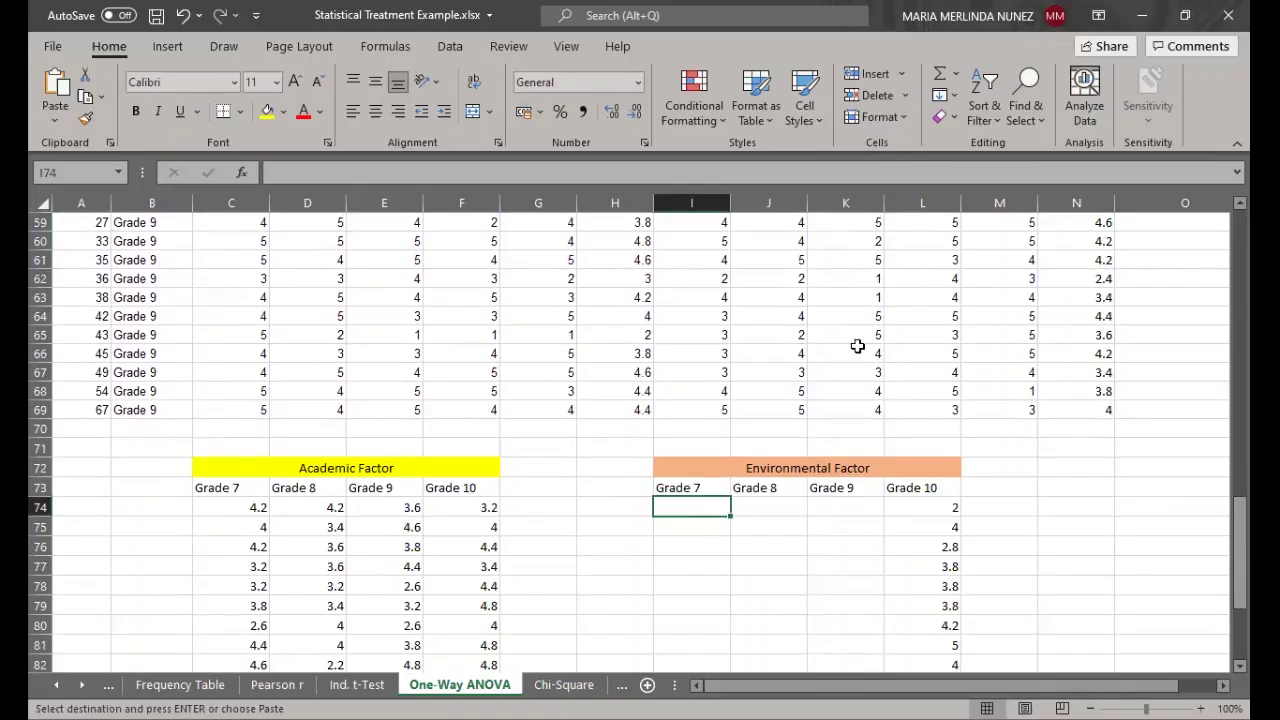
pyautogui.hotkey('ctrl', 'v')
# - Copy the Grade 8 environmental averages in N35:N50 and paste them as values under Grade 8 of the Environmental Factor table, starting at J74
pyautogui.moveTo(1245, 420); pyautogui.dragTo(1245, 416)
pyautogui.moveTo(1090, 337); pyautogui.dragTo(1084, 608)
pyautogui.hotkey('shift', 'Up')
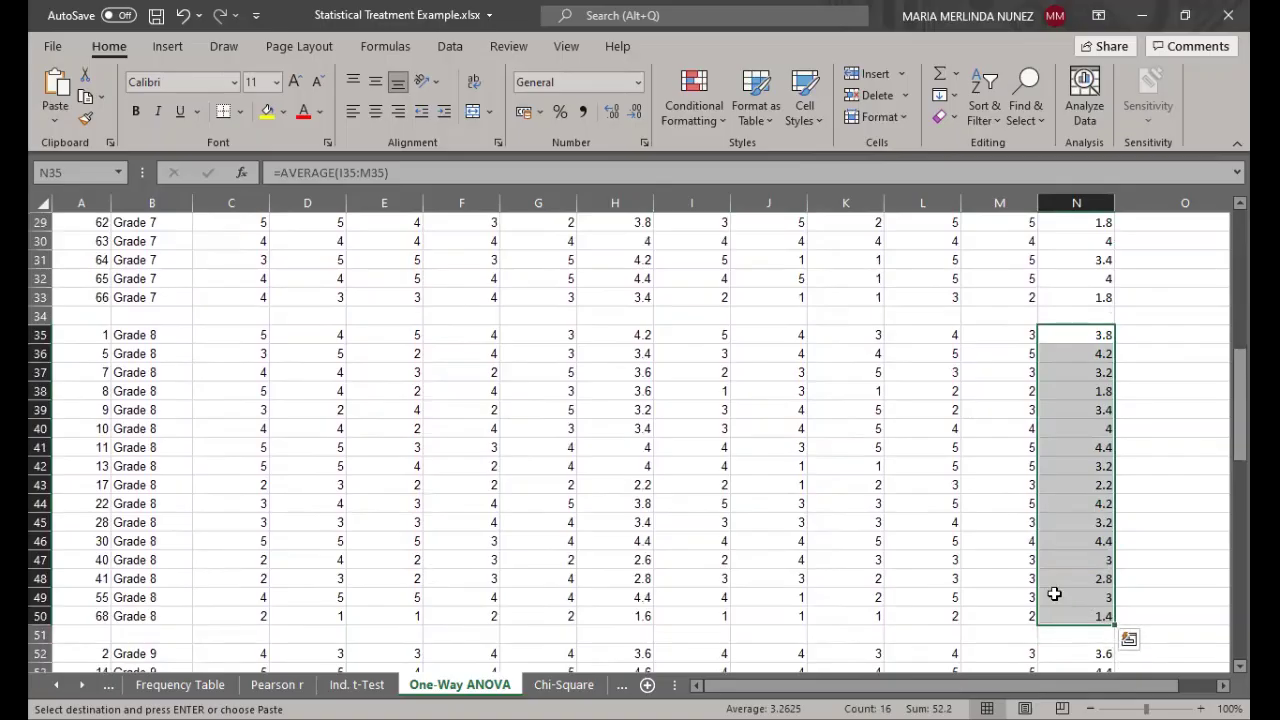
pyautogui.rightClick(1066, 532)
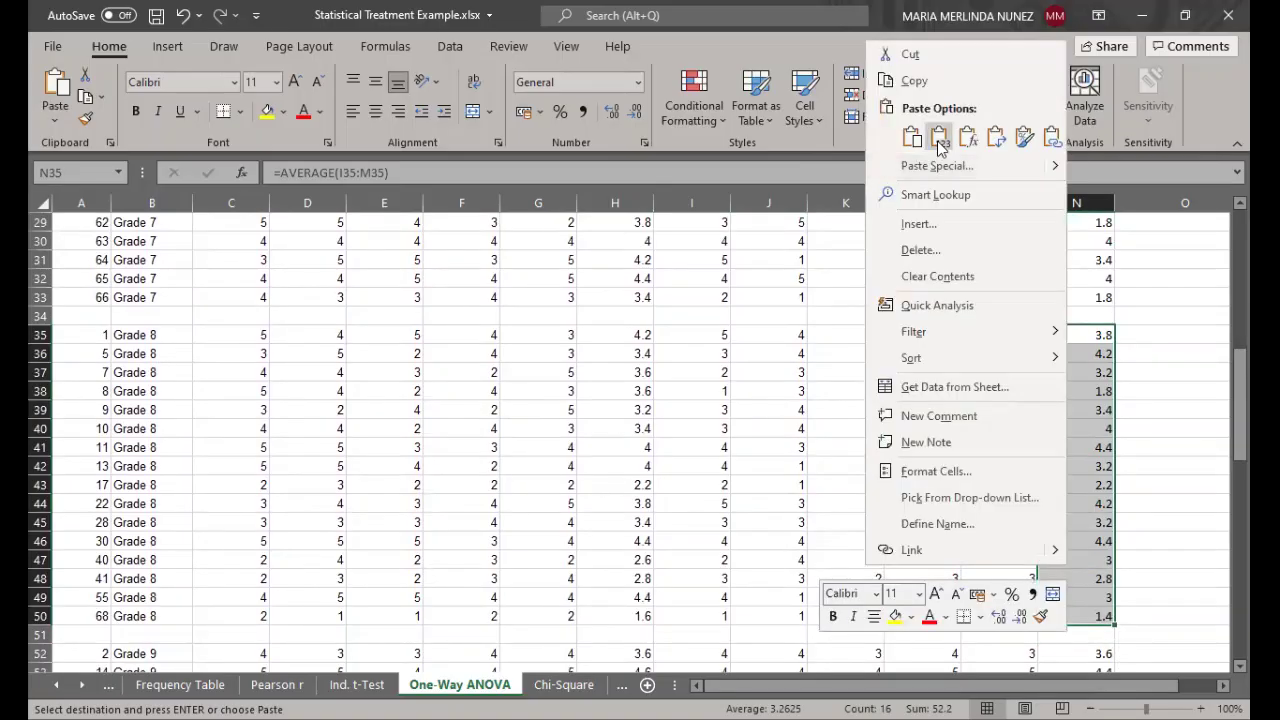
pyautogui.moveTo(1240, 405); pyautogui.dragTo(1239, 585)
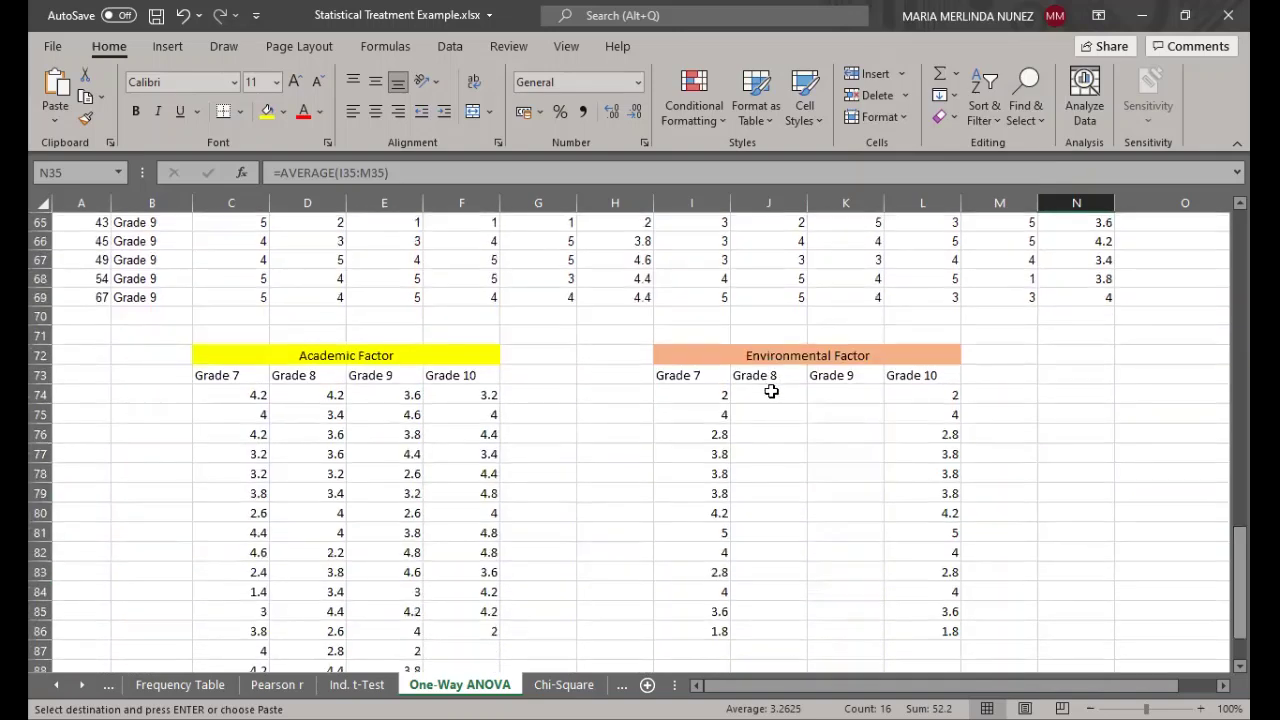
pyautogui.click(773, 392)
pyautogui.rightClick(773, 392)
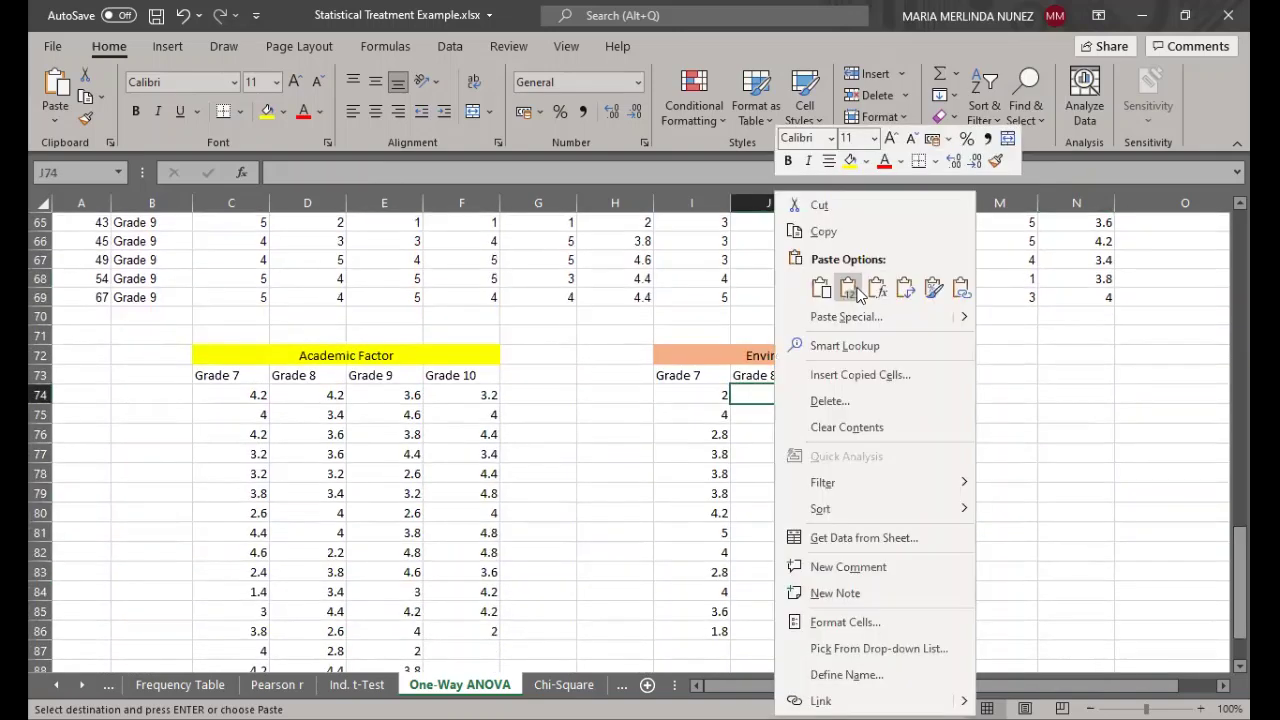
pyautogui.click(854, 290)
# - Copy the Grade 9 environmental averages in N52:N69 and paste them as values under Grade 9 of the Environmental Factor table, starting at K74
pyautogui.moveTo(1240, 583); pyautogui.dragTo(1236, 497)
pyautogui.click(1100, 305)
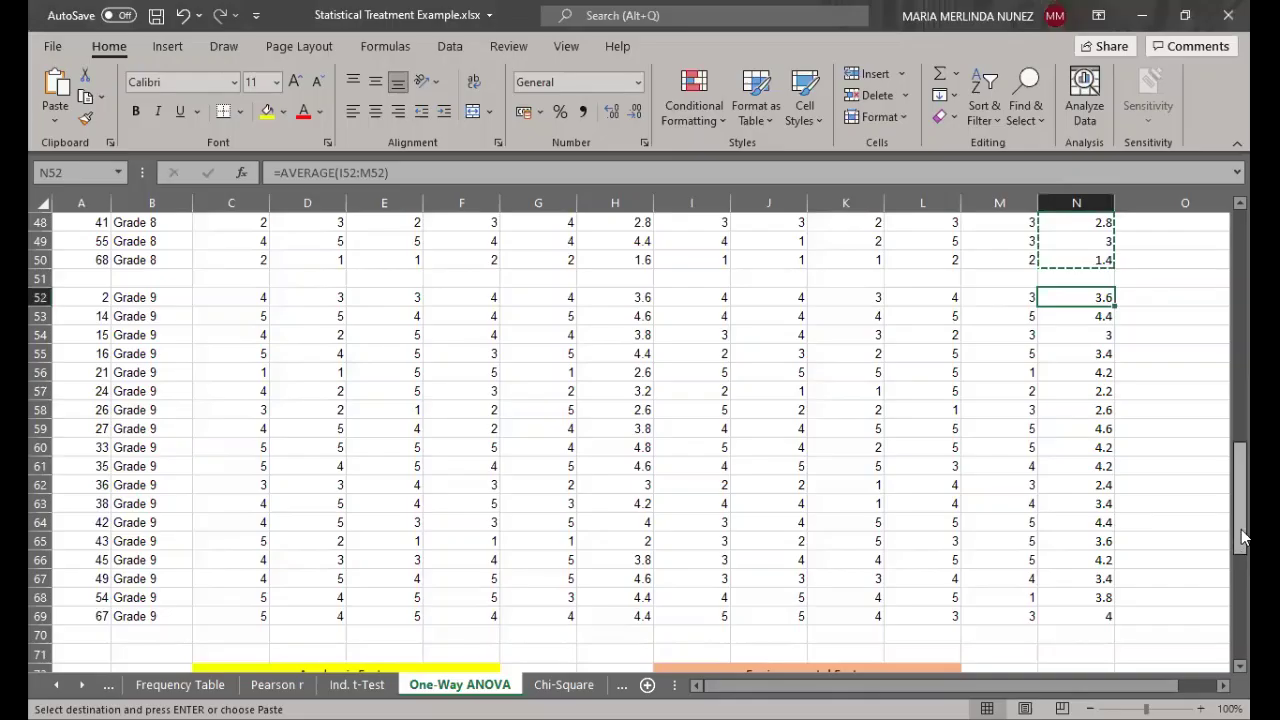
pyautogui.moveTo(1241, 530)
pyautogui.mouseDown()
pyautogui.moveTo(1242, 570)
pyautogui.moveTo(1242, 550)
pyautogui.mouseUp()
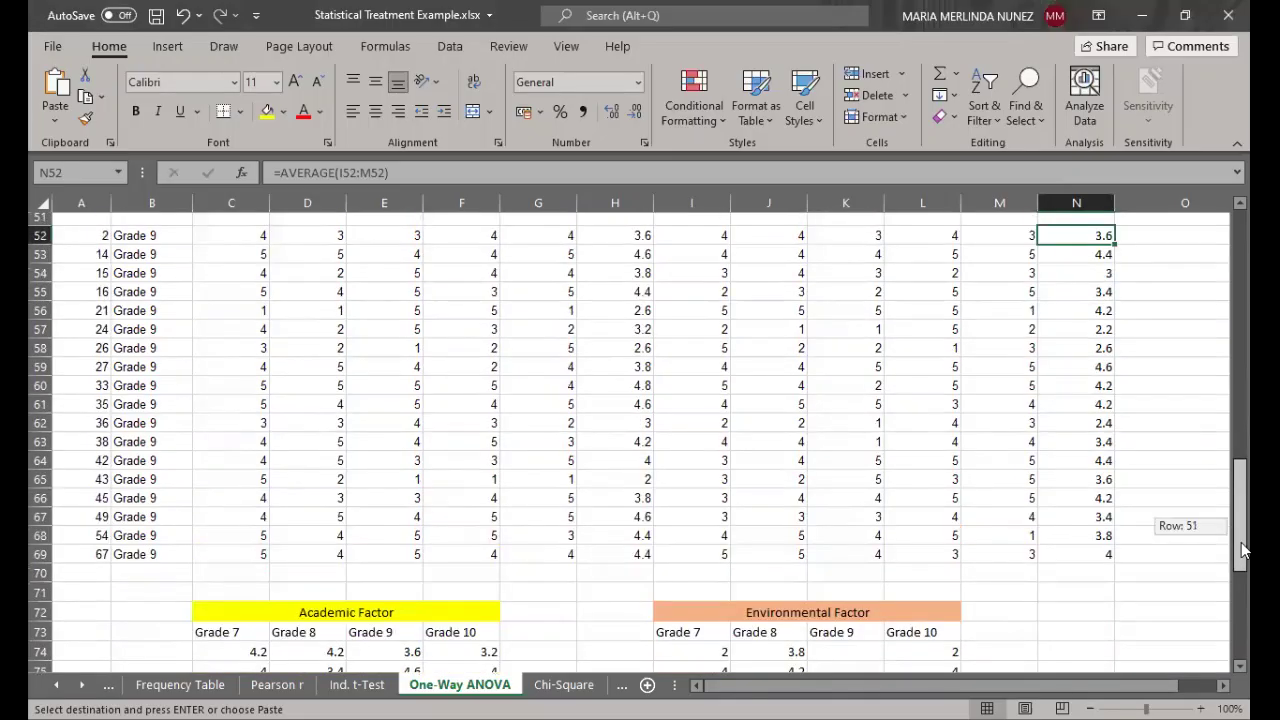
pyautogui.moveTo(1076, 241); pyautogui.dragTo(1100, 560)
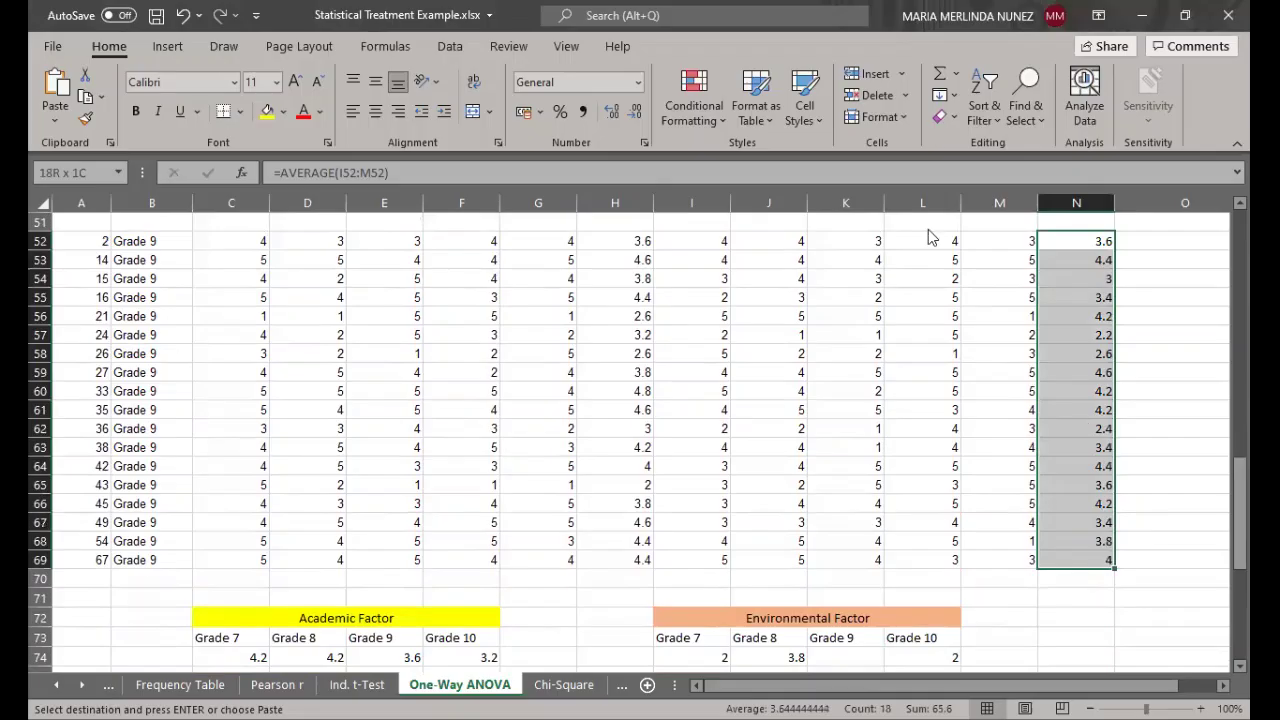
pyautogui.scroll(-5, 830, 540)
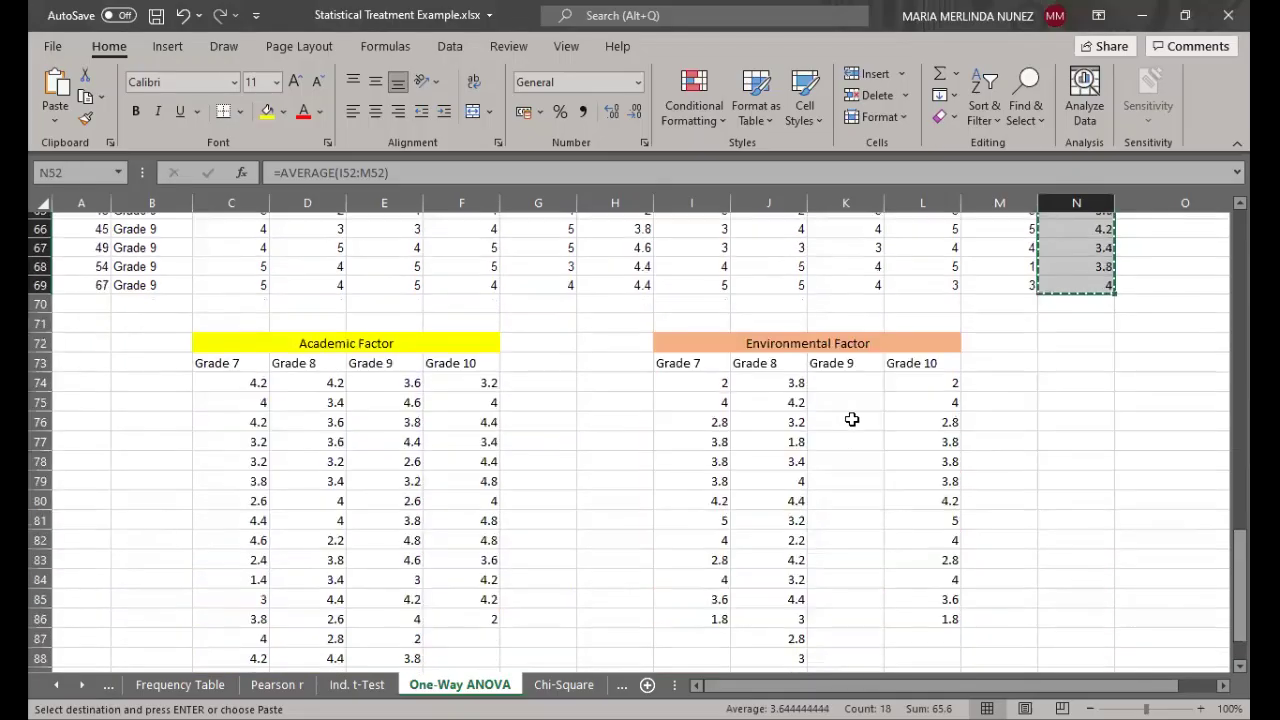
pyautogui.click(856, 375)
pyautogui.rightClick(856, 375)
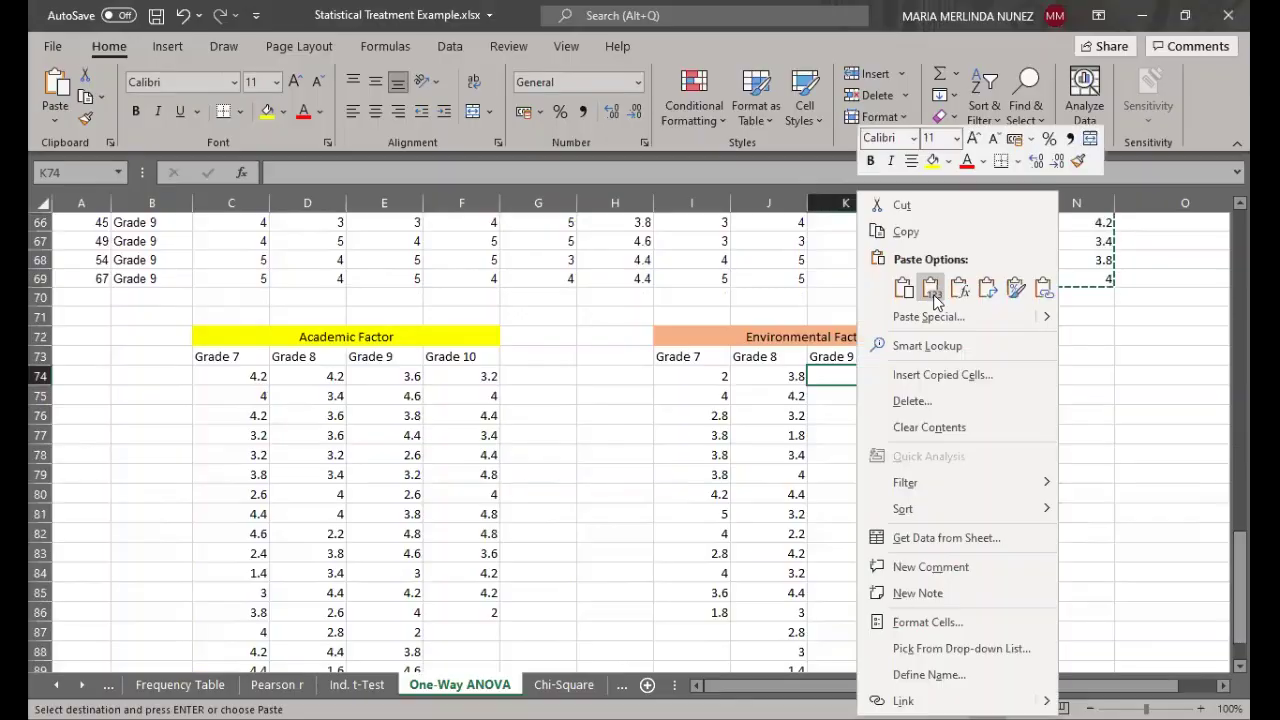
pyautogui.click(933, 294)
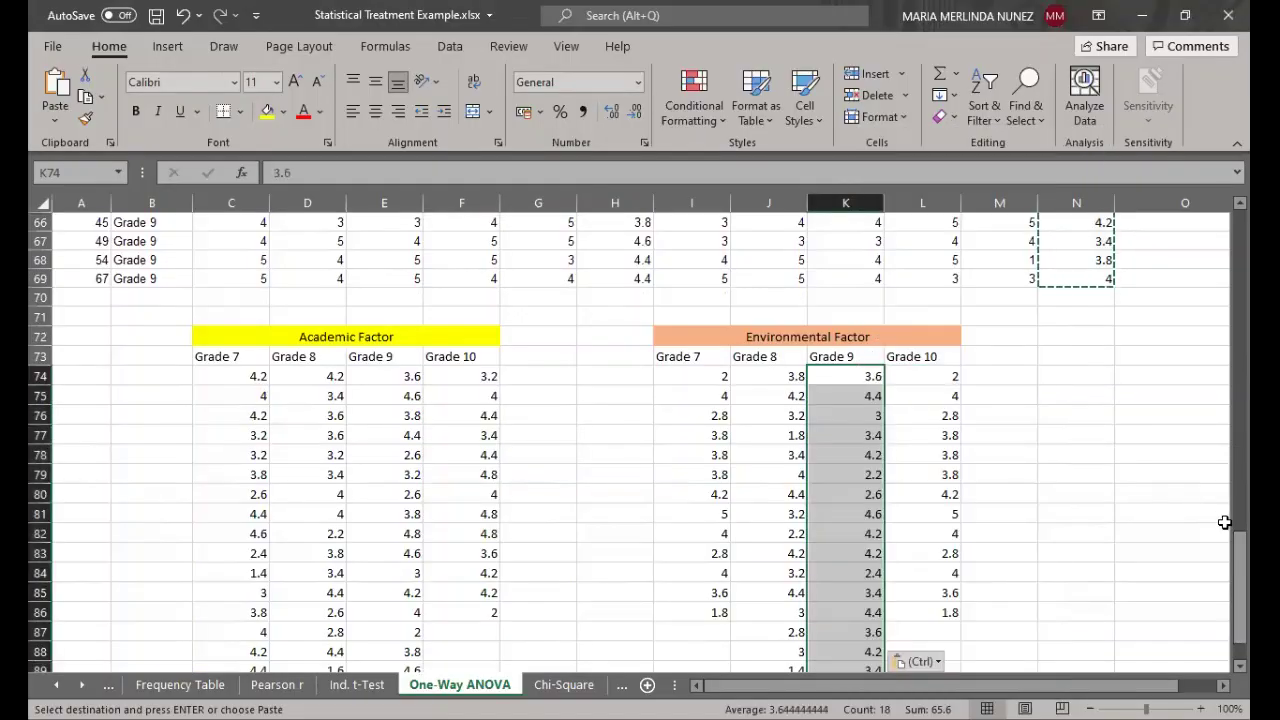
# - Start the Anova: Single Factor tool from the Data Analysis tools
pyautogui.scroll(-1, 1240, 588)
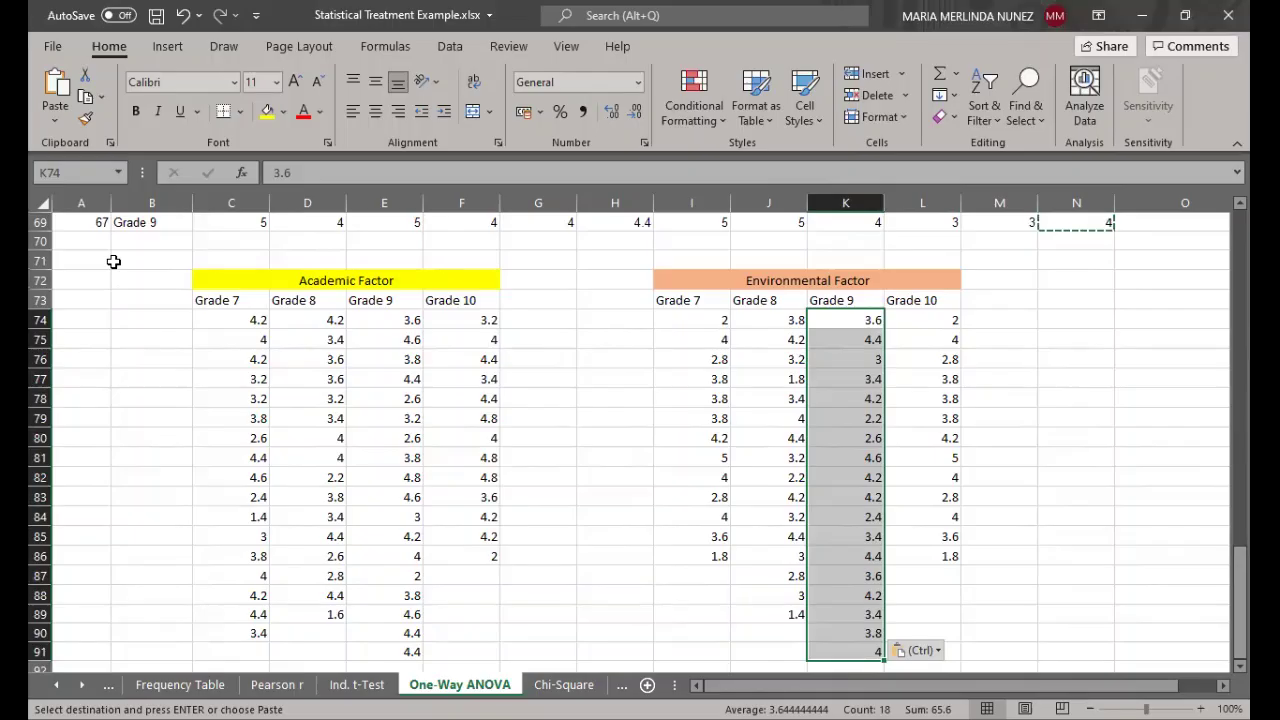
pyautogui.click(276, 280)
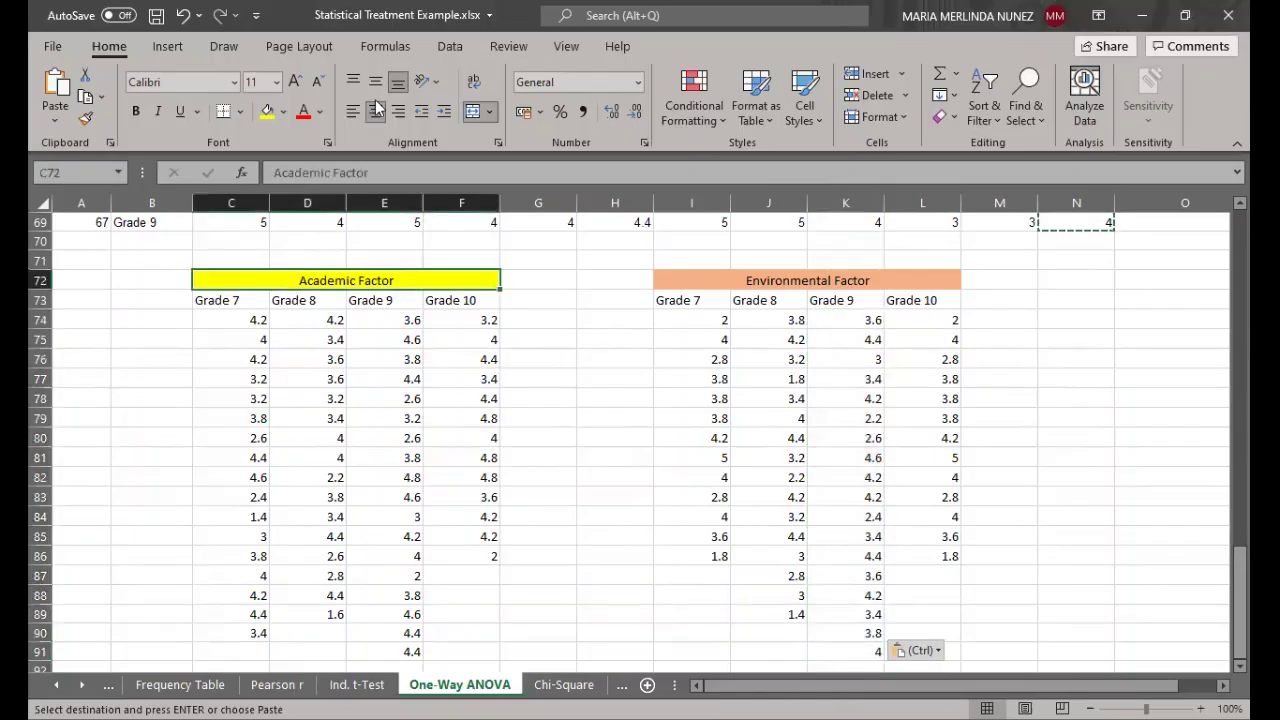
pyautogui.click(440, 48)
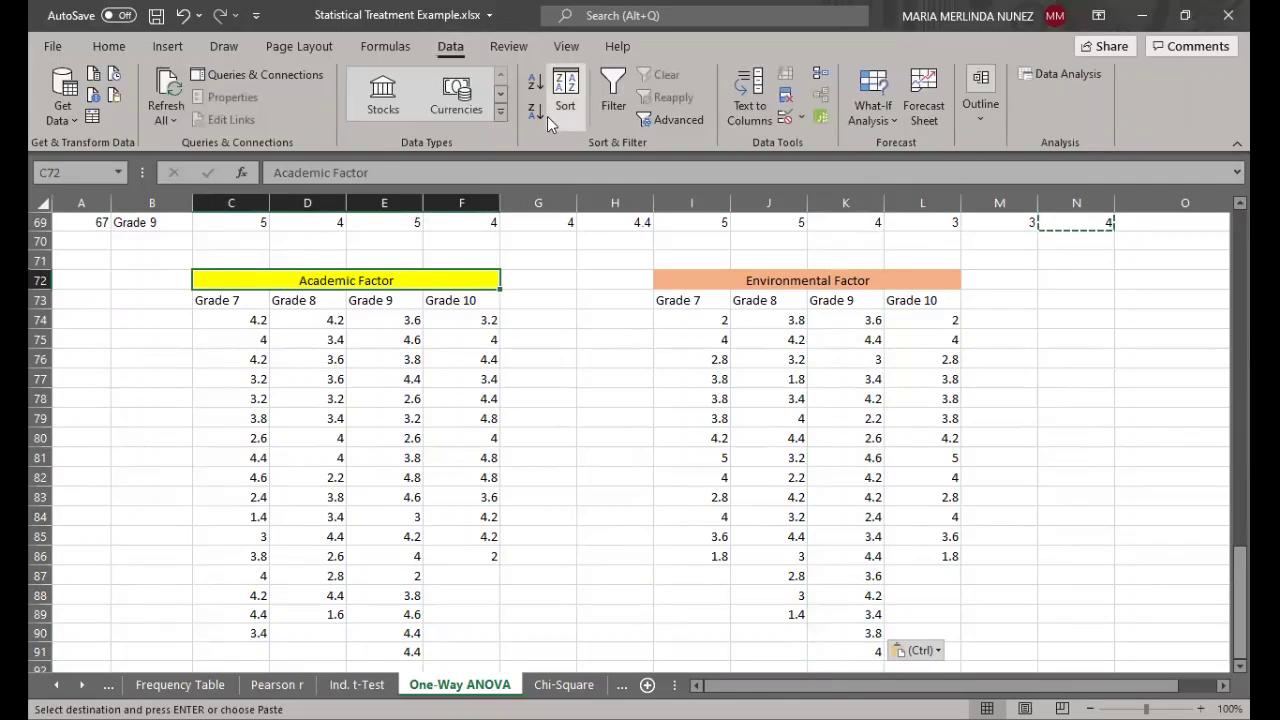
pyautogui.click(1038, 77)
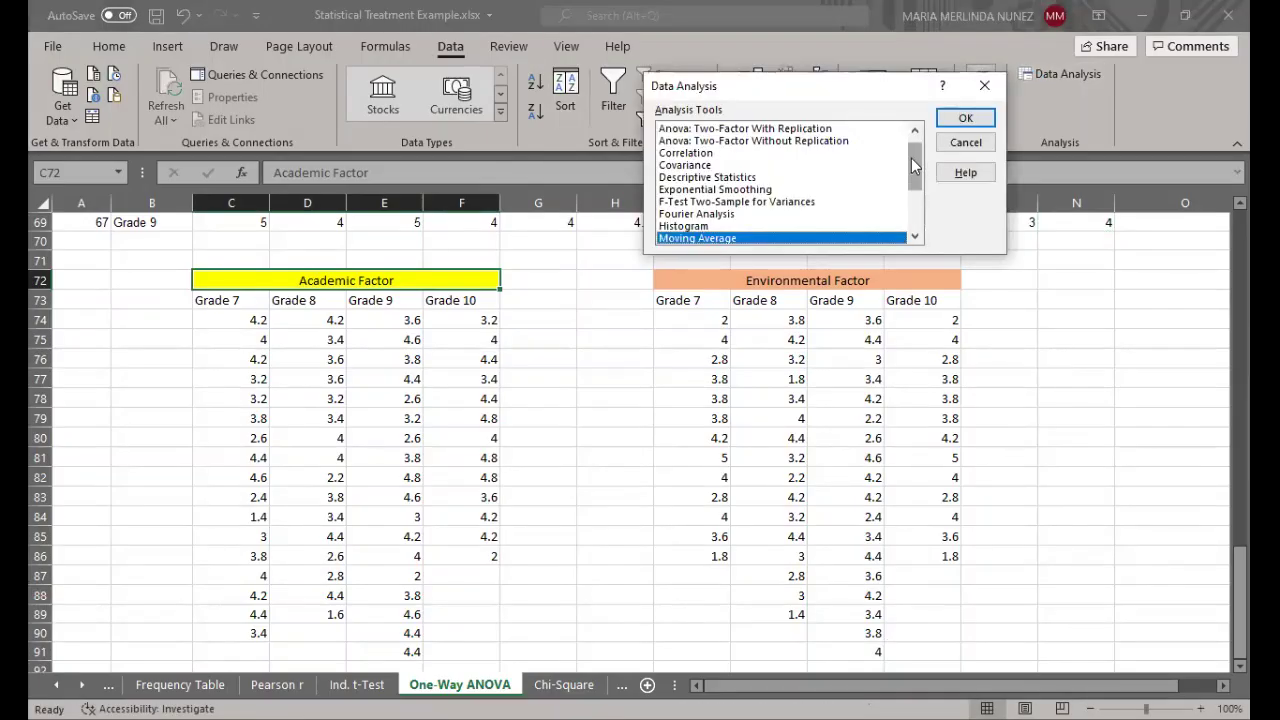
pyautogui.scroll(1, 912, 173)
pyautogui.click(716, 131)
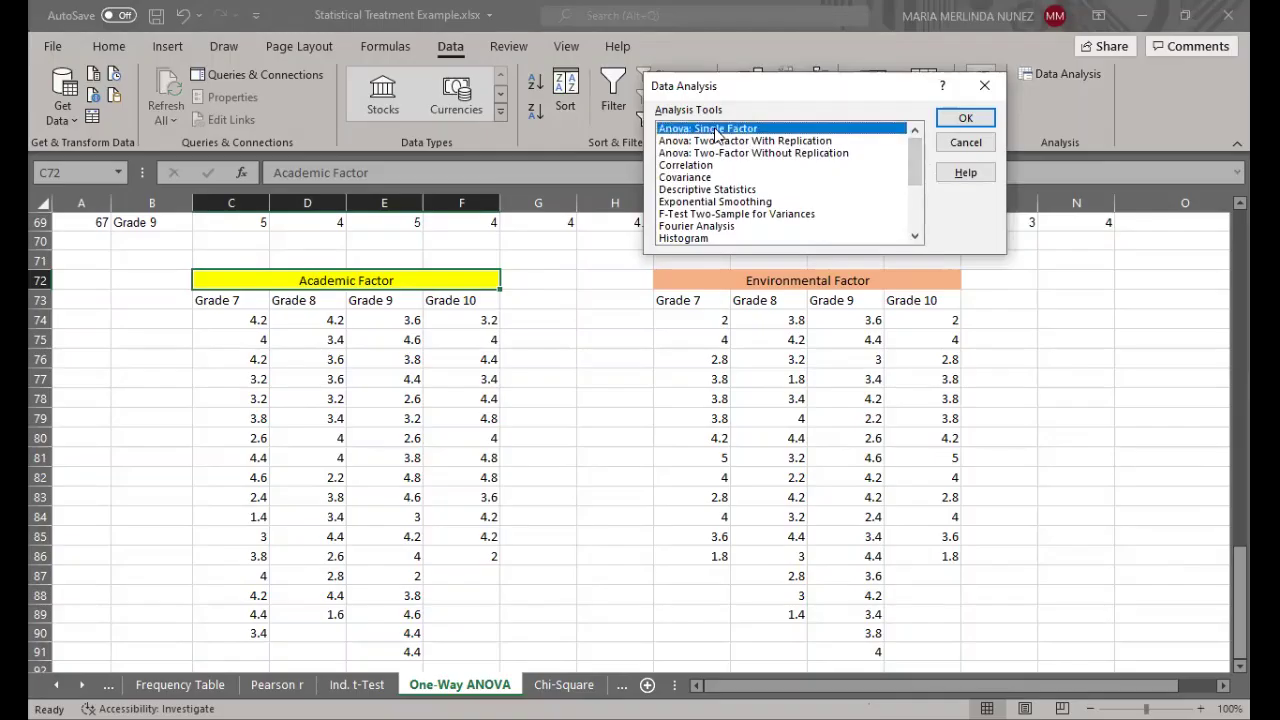
pyautogui.click(966, 119)
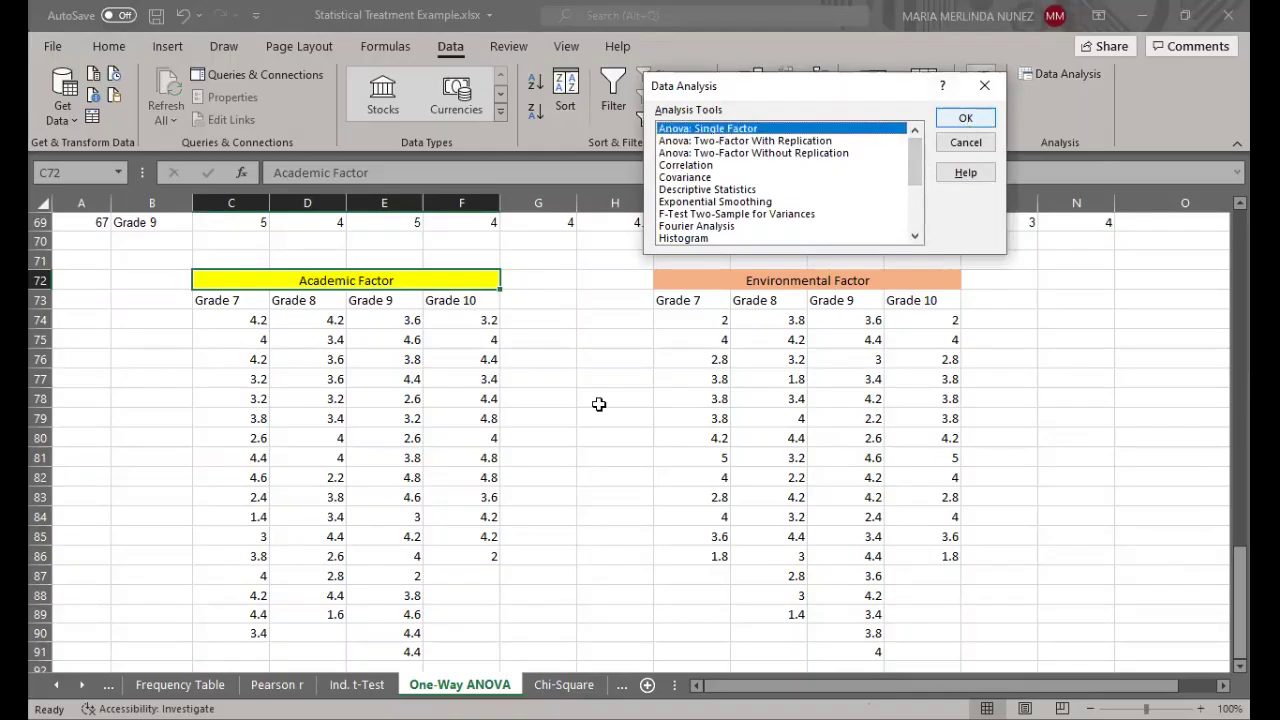
# - Run the single-factor ANOVA on the Academic Factor data in C73:F91 with labels in the first row, output to a new worksheet
pyautogui.click(902, 92)
pyautogui.click(209, 300)
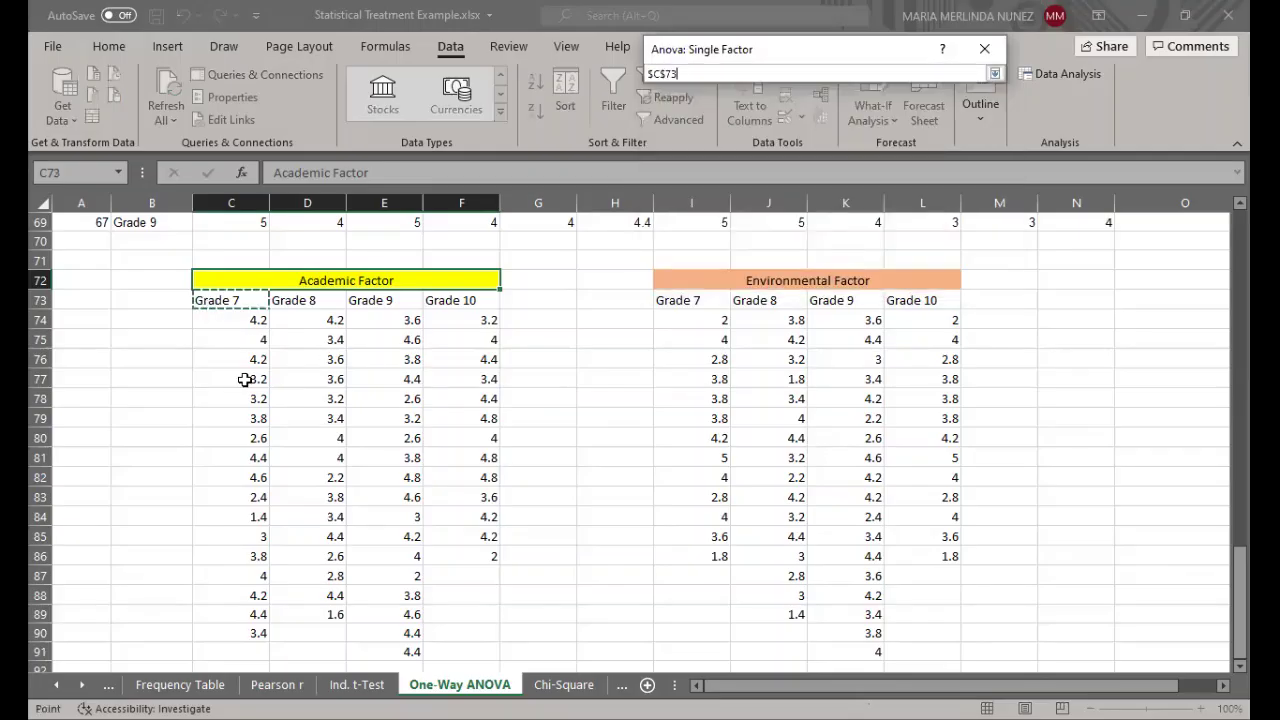
pyautogui.keyDown('shift'); pyautogui.click(481, 655); pyautogui.keyUp('shift')
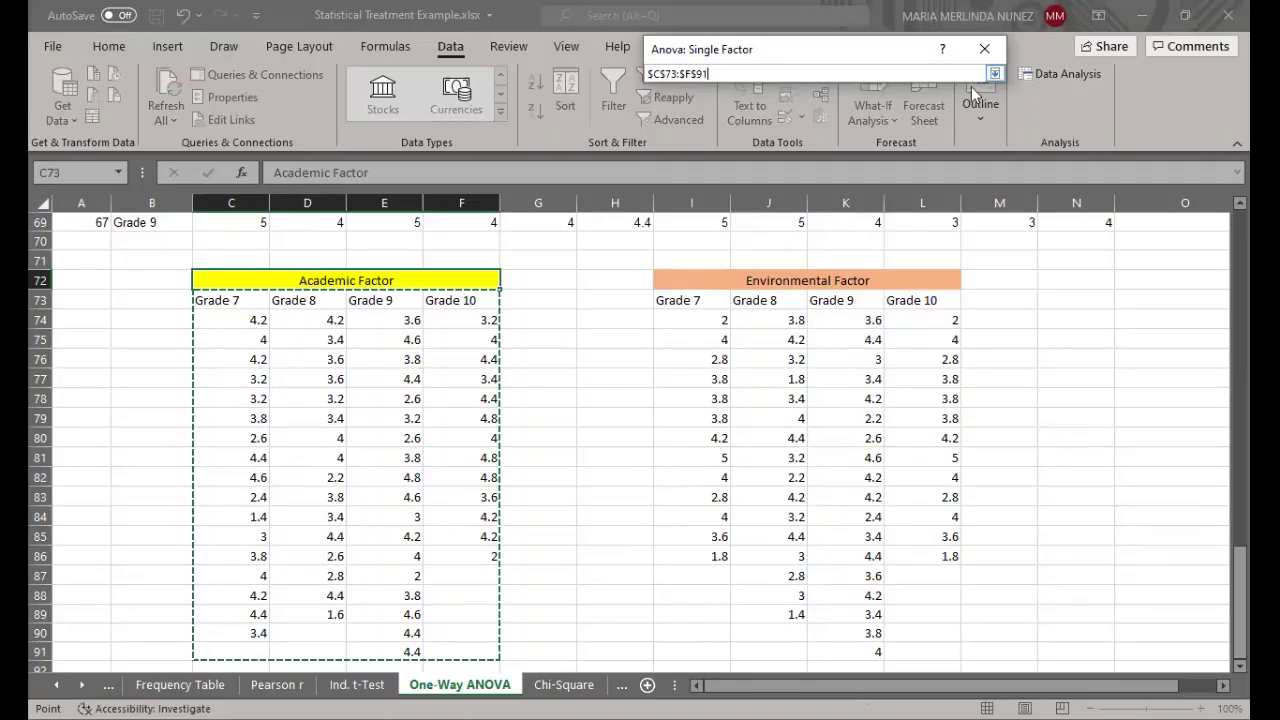
pyautogui.press('Return')
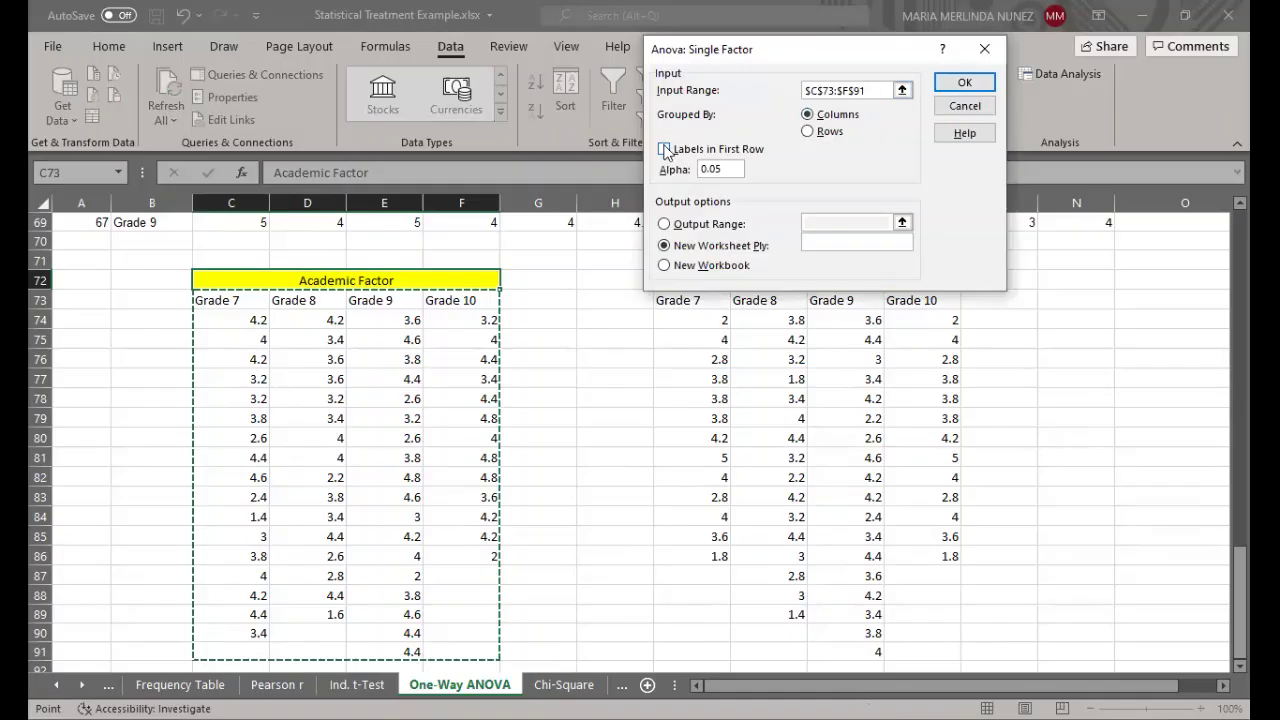
pyautogui.hotkey('alt', 'l')
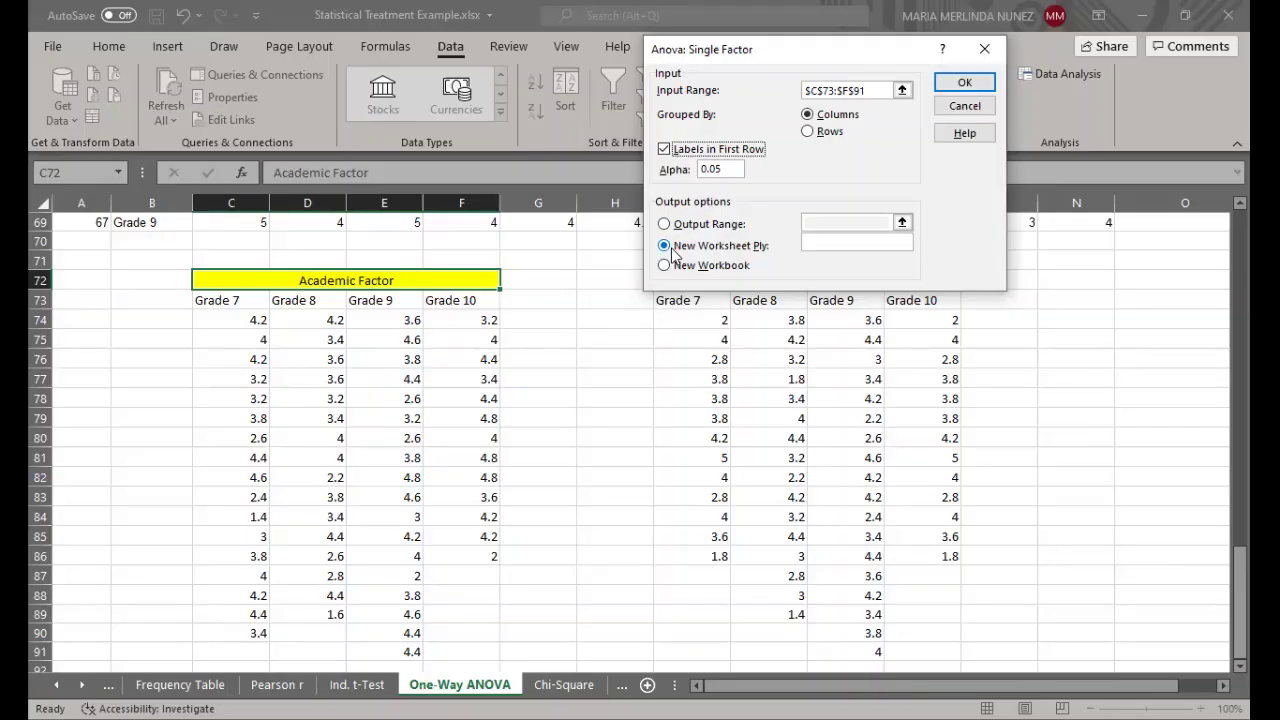
pyautogui.click(964, 82)
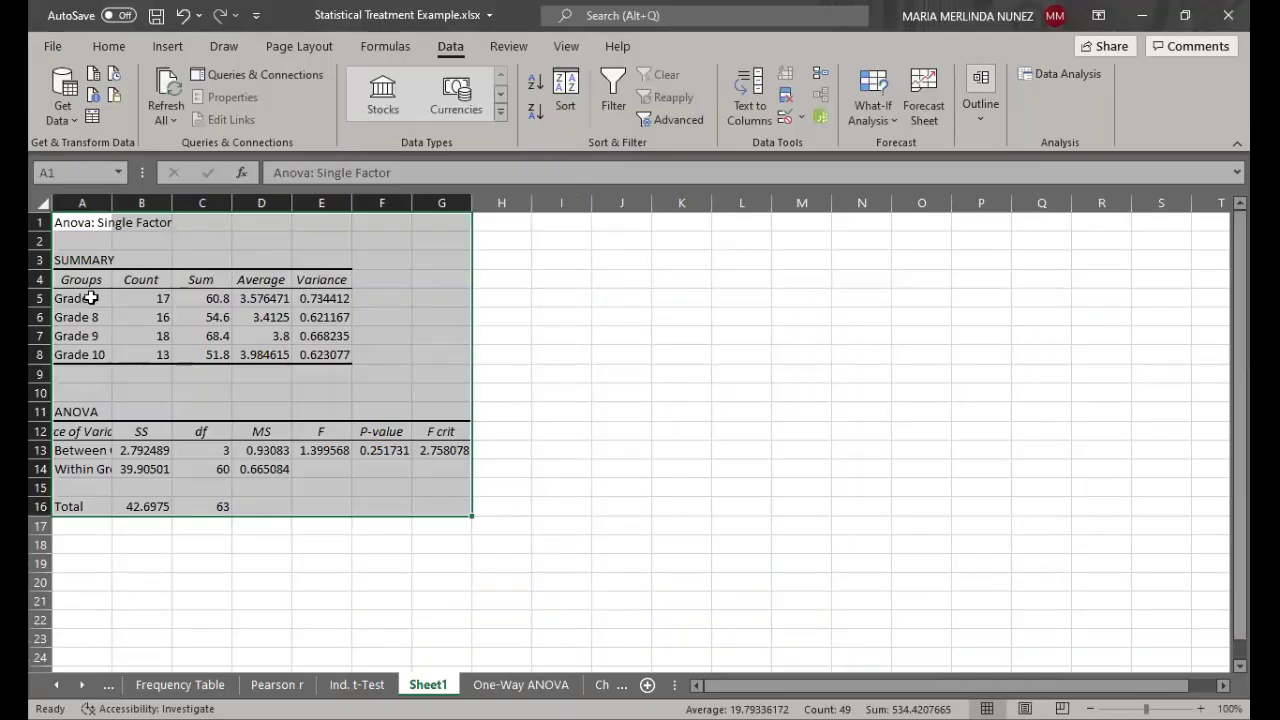
pyautogui.moveTo(88, 264); pyautogui.dragTo(331, 354)
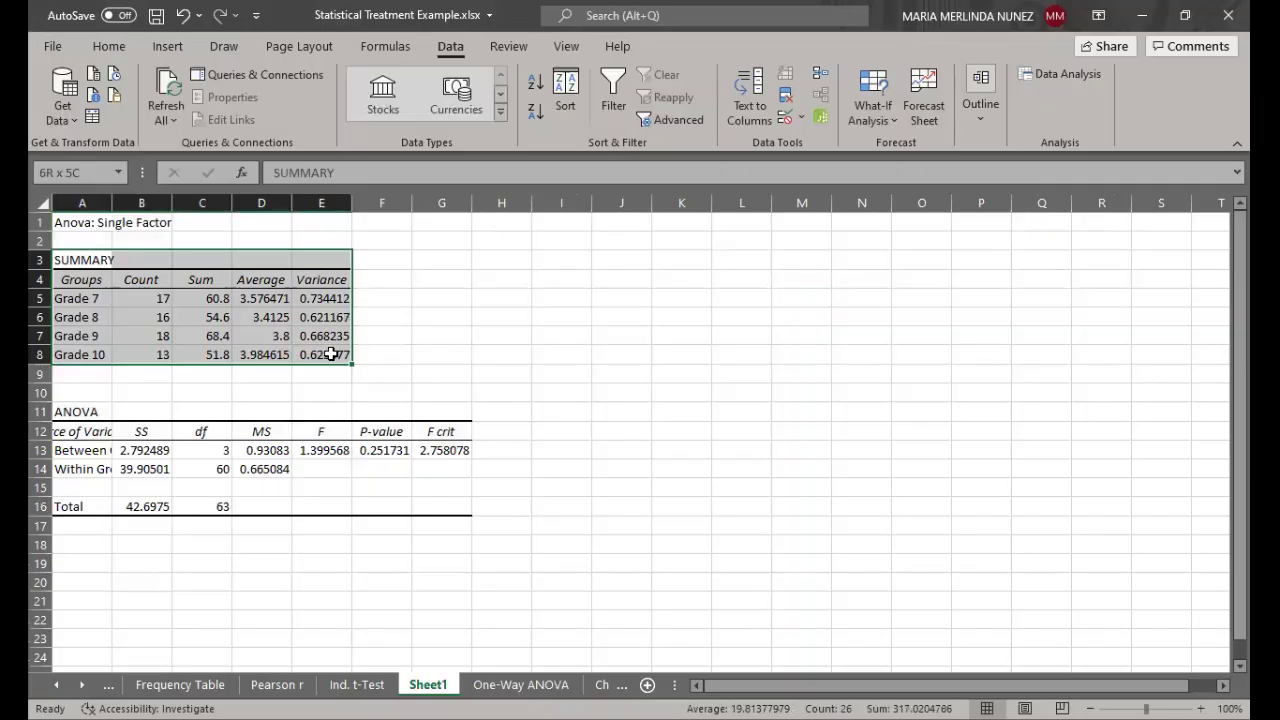
pyautogui.click(143, 437)
pyautogui.moveTo(143, 437); pyautogui.dragTo(374, 501)
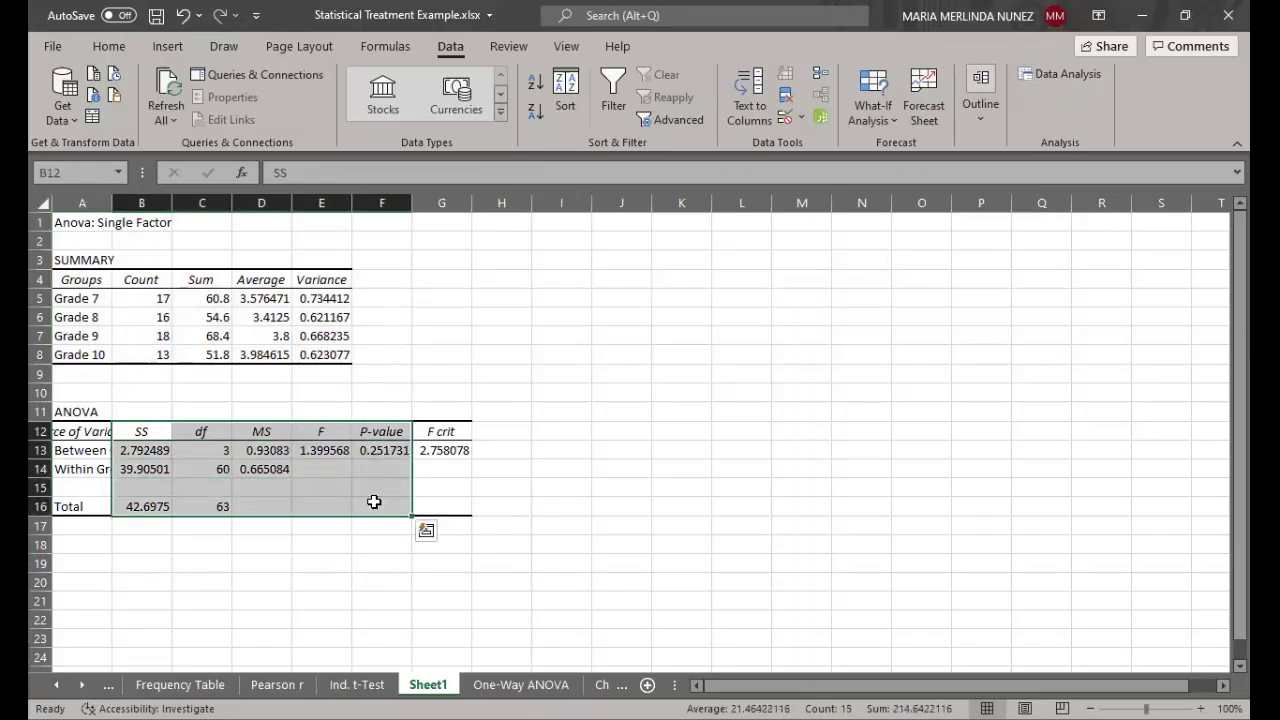
pyautogui.click(477, 455)
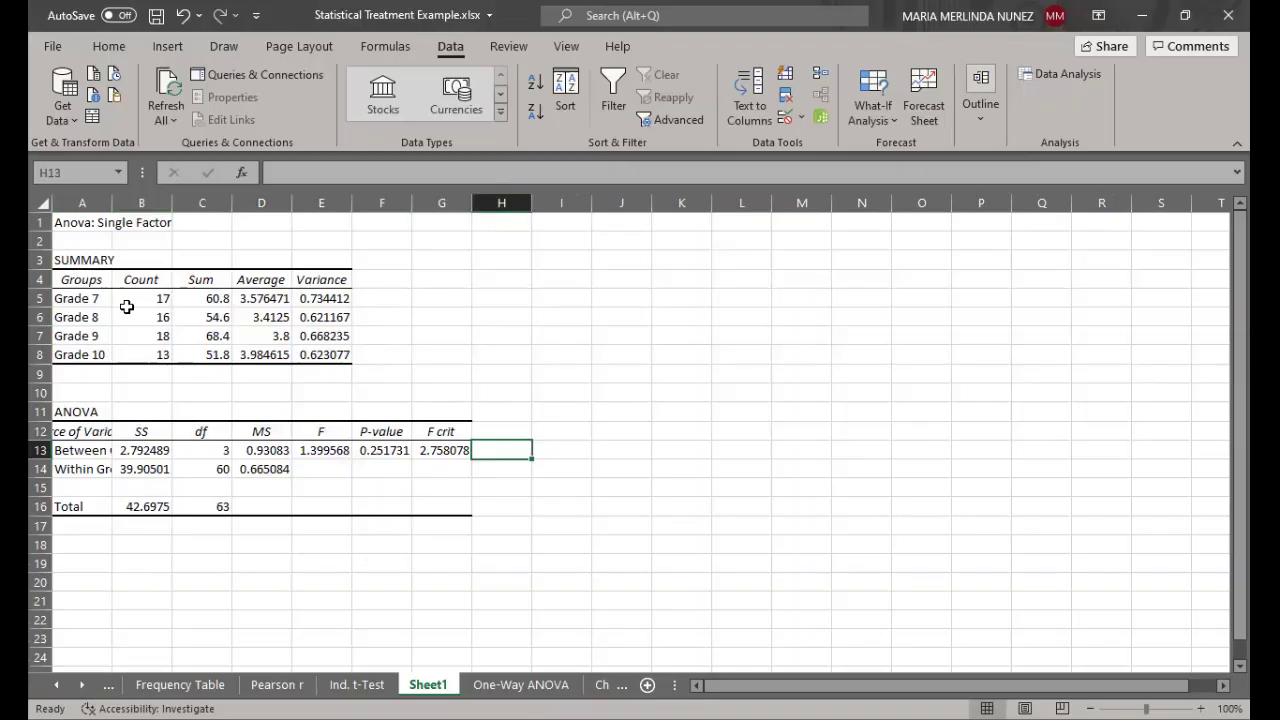
# - Fill the count, sum, average and variance values in B5:E8 of the SUMMARY table with yellow
pyautogui.moveTo(128, 297); pyautogui.dragTo(332, 350)
pyautogui.click(106, 46)
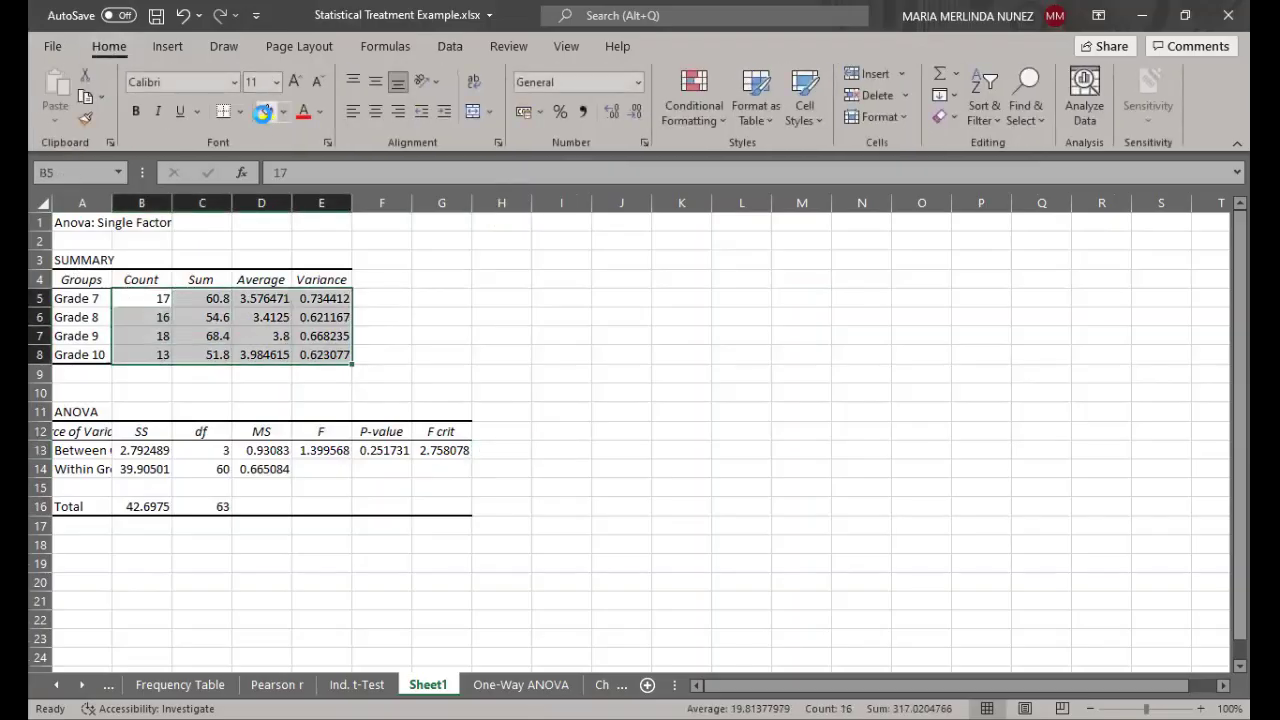
pyautogui.click(263, 111)
# - Format the sum, average and variance values in C5:E8 to two decimal places
pyautogui.click(204, 305)
pyautogui.moveTo(275, 383); pyautogui.dragTo(336, 355)
pyautogui.click(633, 114)
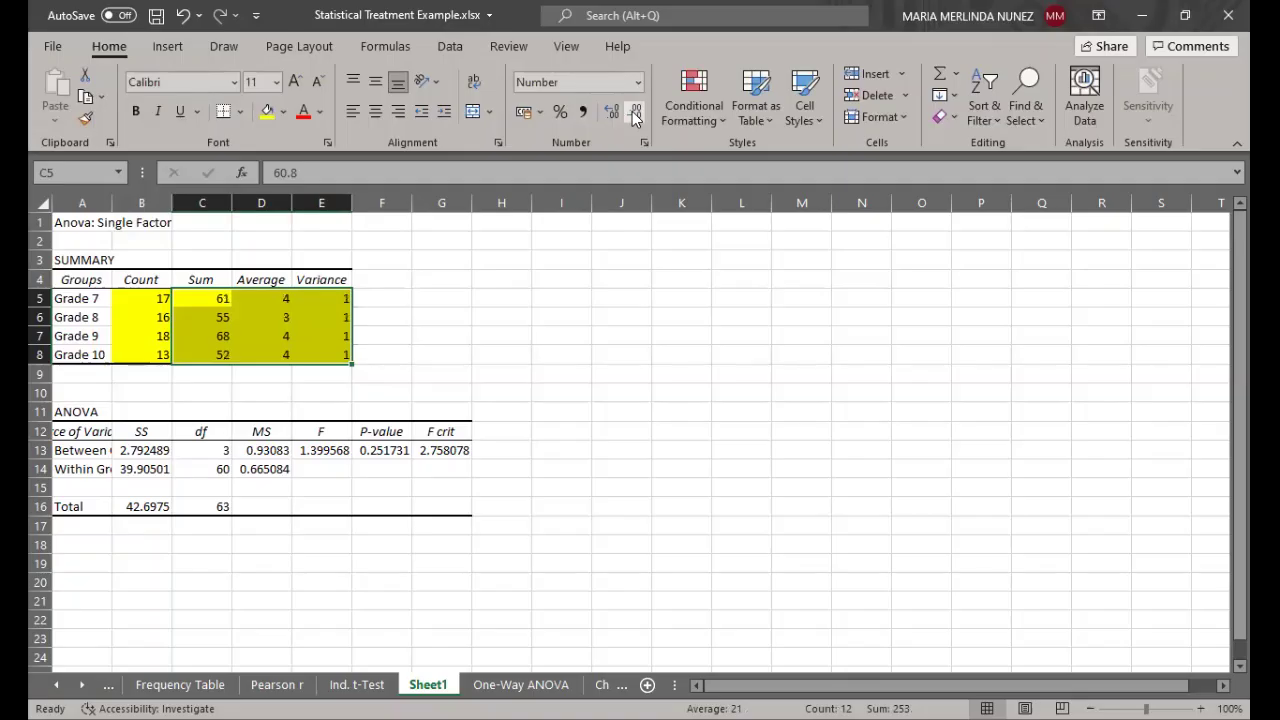
pyautogui.click(609, 113)
pyautogui.click(607, 113)
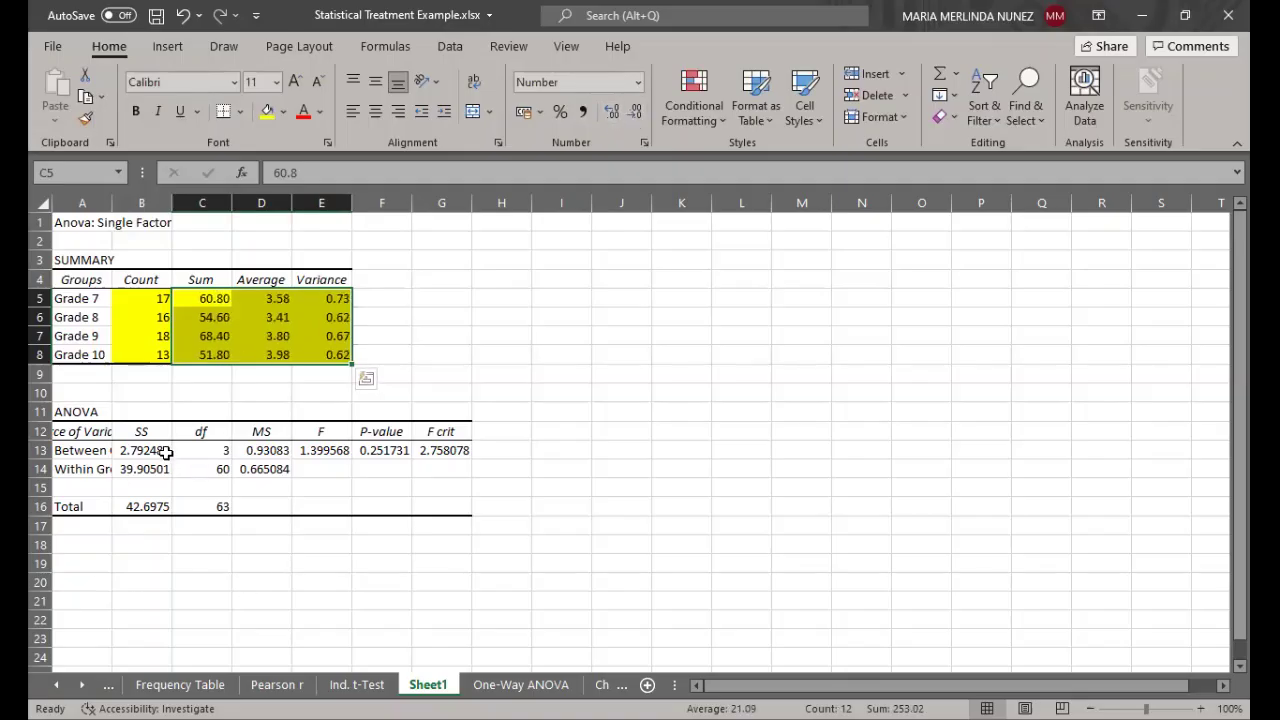
# - Format the SS values in B13:B16 of the ANOVA table to three decimal places
pyautogui.moveTo(160, 450); pyautogui.dragTo(128, 488)
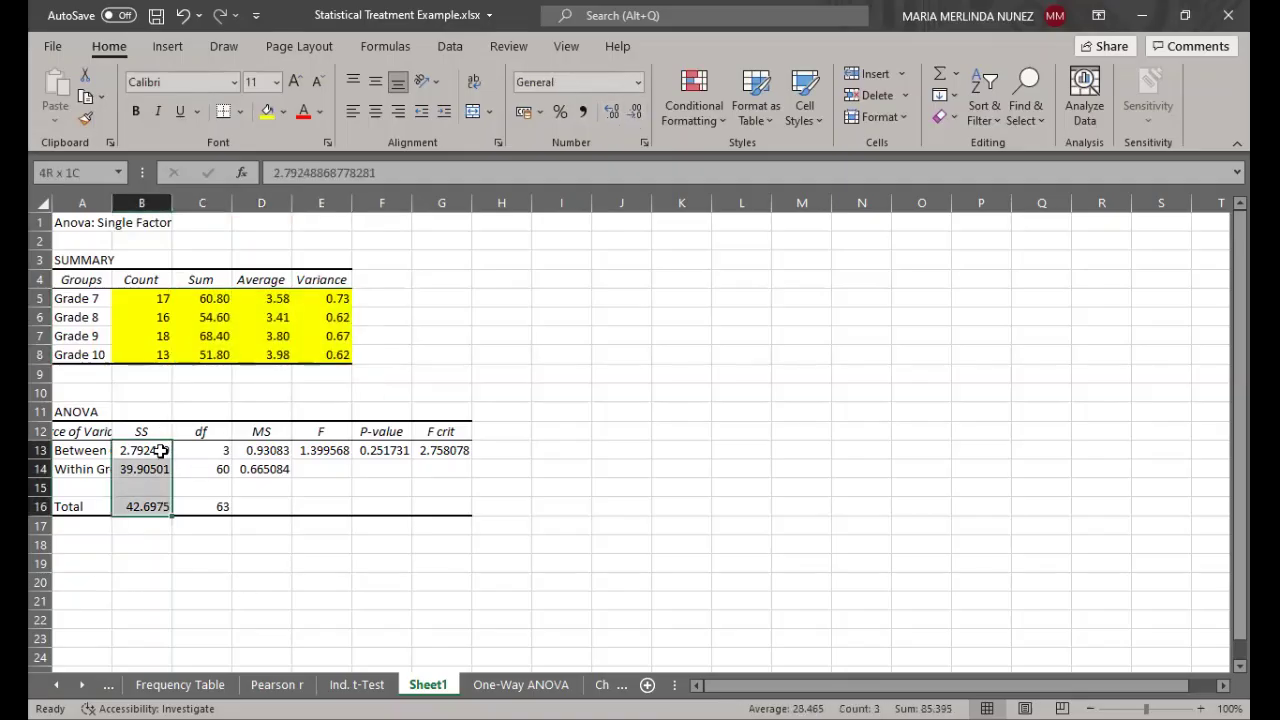
pyautogui.doubleClick(162, 452)
pyautogui.press('Escape')
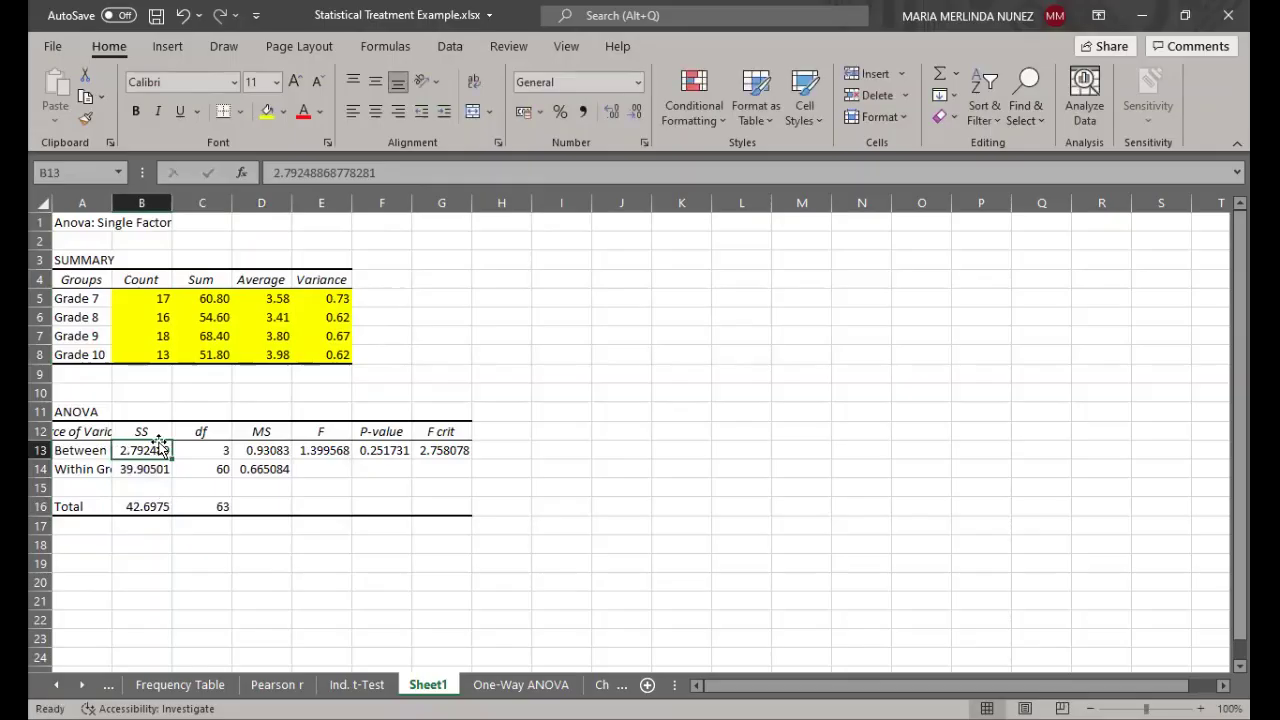
pyautogui.moveTo(163, 450); pyautogui.dragTo(160, 505)
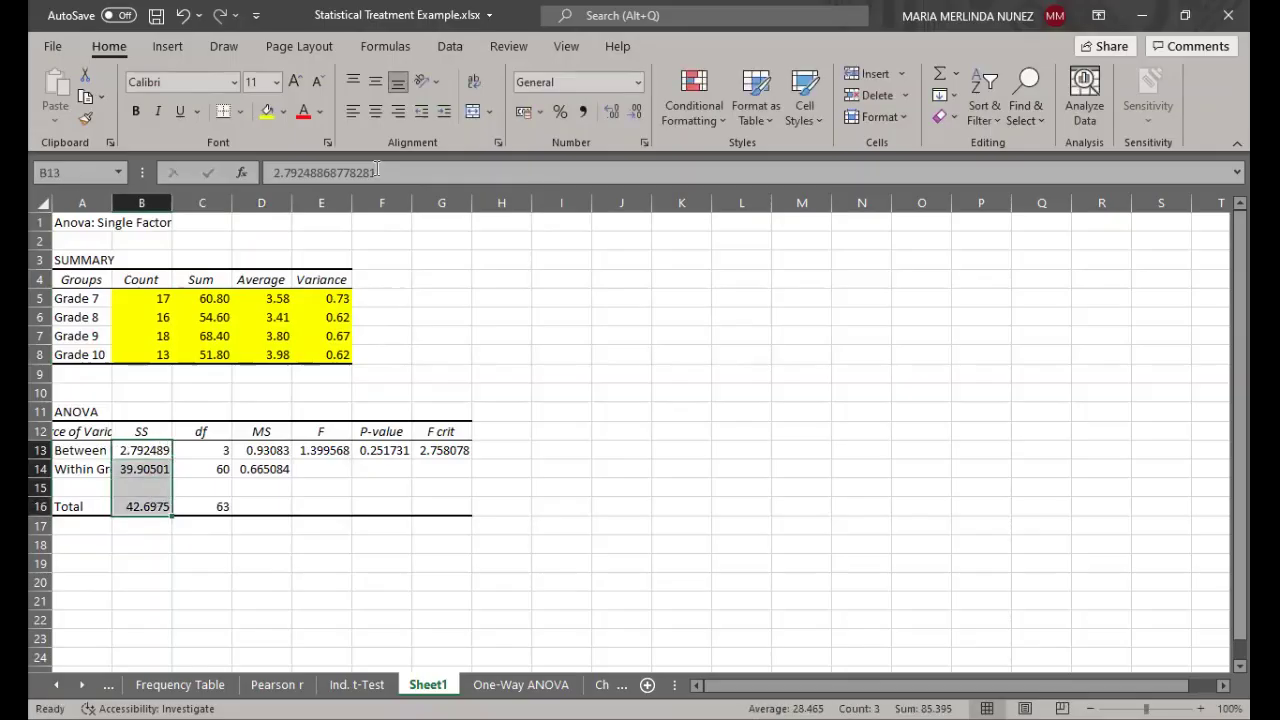
pyautogui.click(637, 112)
pyautogui.click(637, 112)
pyautogui.click(637, 112)
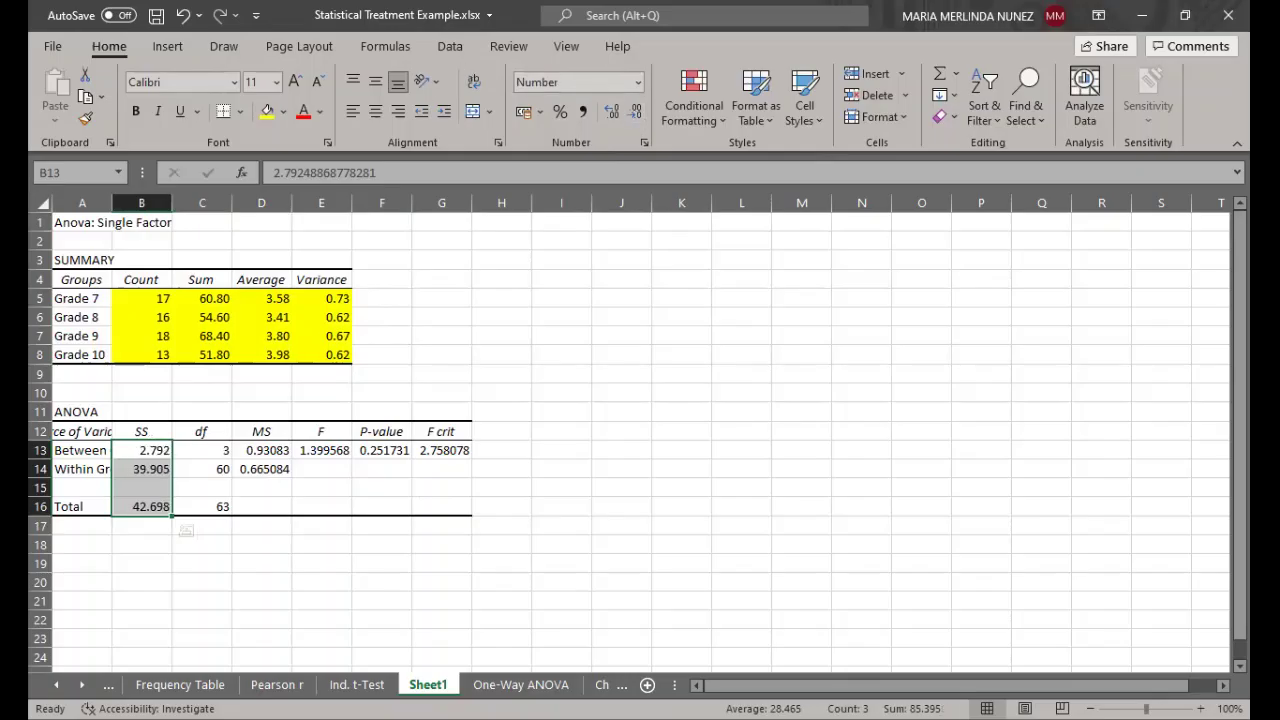
# - Format the MS, F and P-value figures in D13:F14 of the Academic Factor ANOVA table to three decimal places
pyautogui.moveTo(267, 458); pyautogui.dragTo(375, 466)
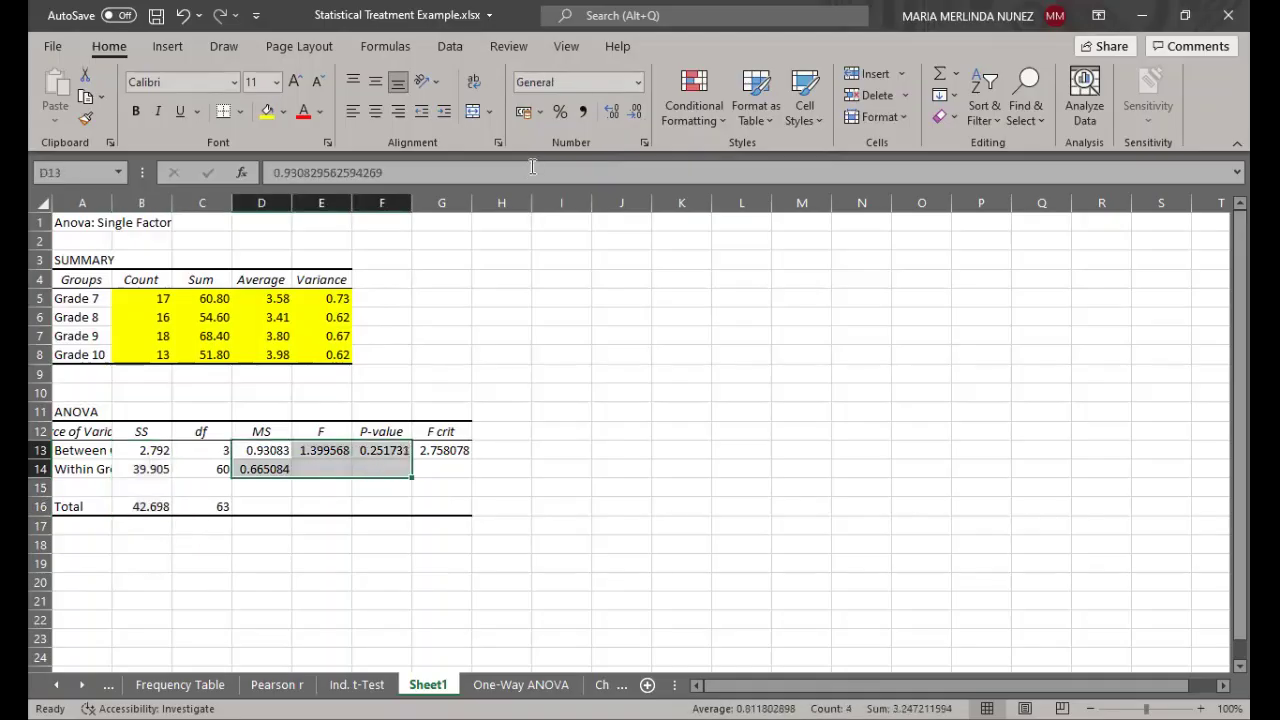
pyautogui.click(637, 112)
pyautogui.click(637, 112)
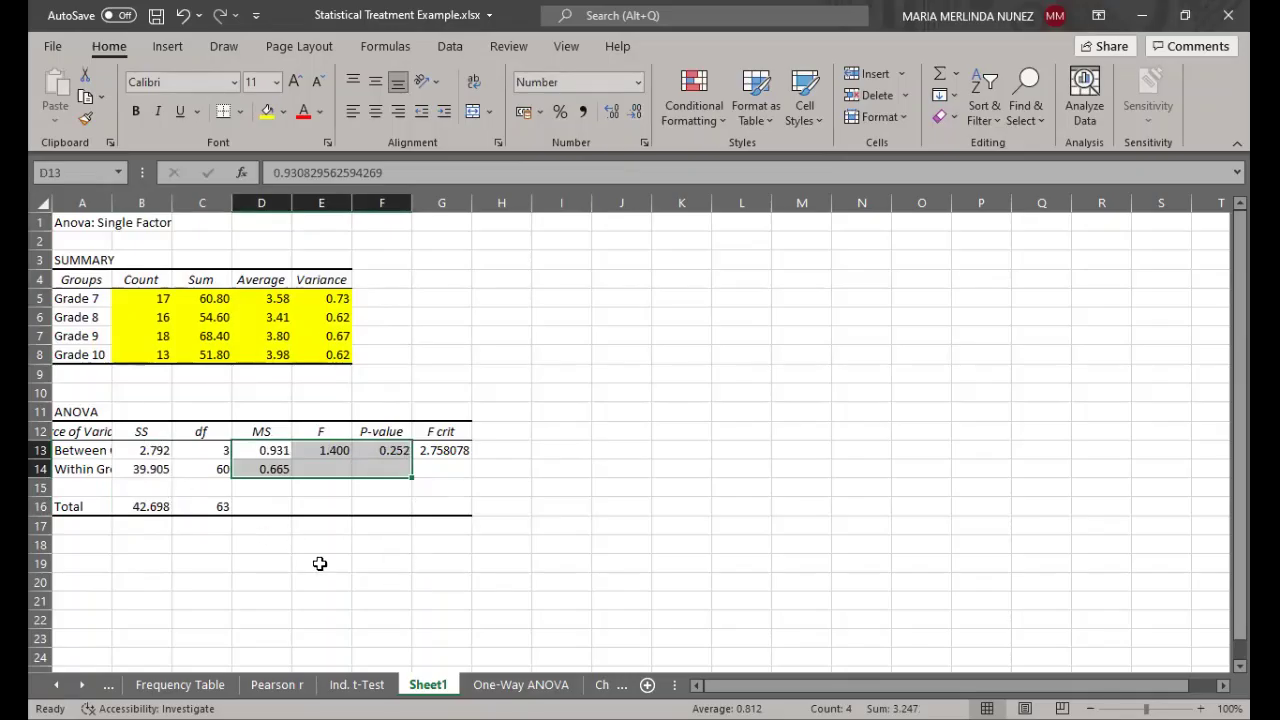
# - Run the single-factor ANOVA on the Environmental Factor data in I73:L91 with labels in the first row, output to a new worksheet
pyautogui.click(512, 690)
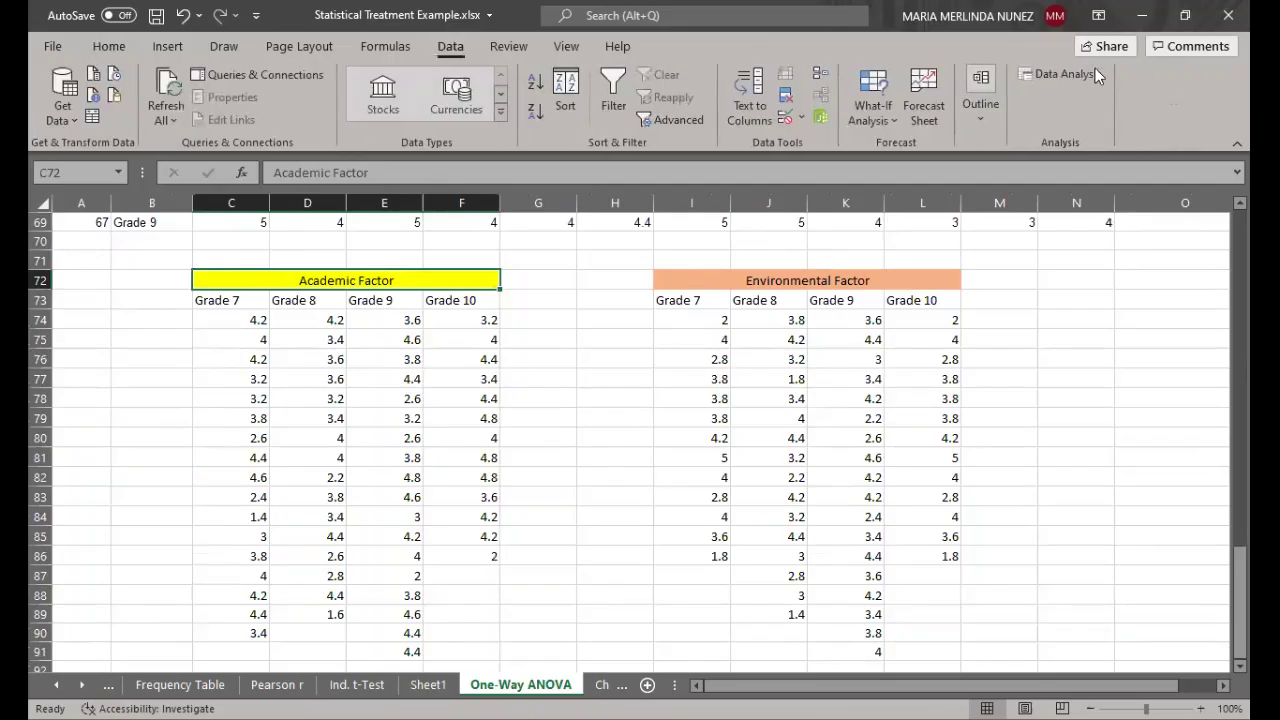
pyautogui.click(1057, 79)
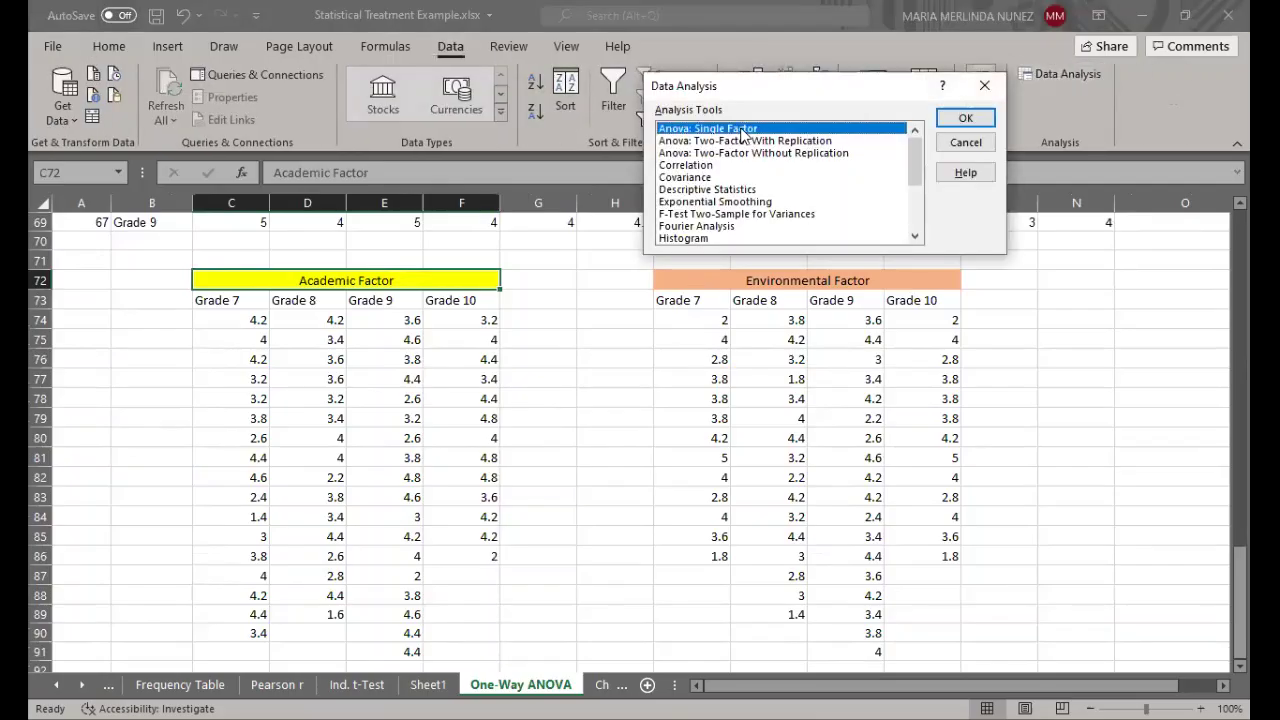
pyautogui.click(952, 122)
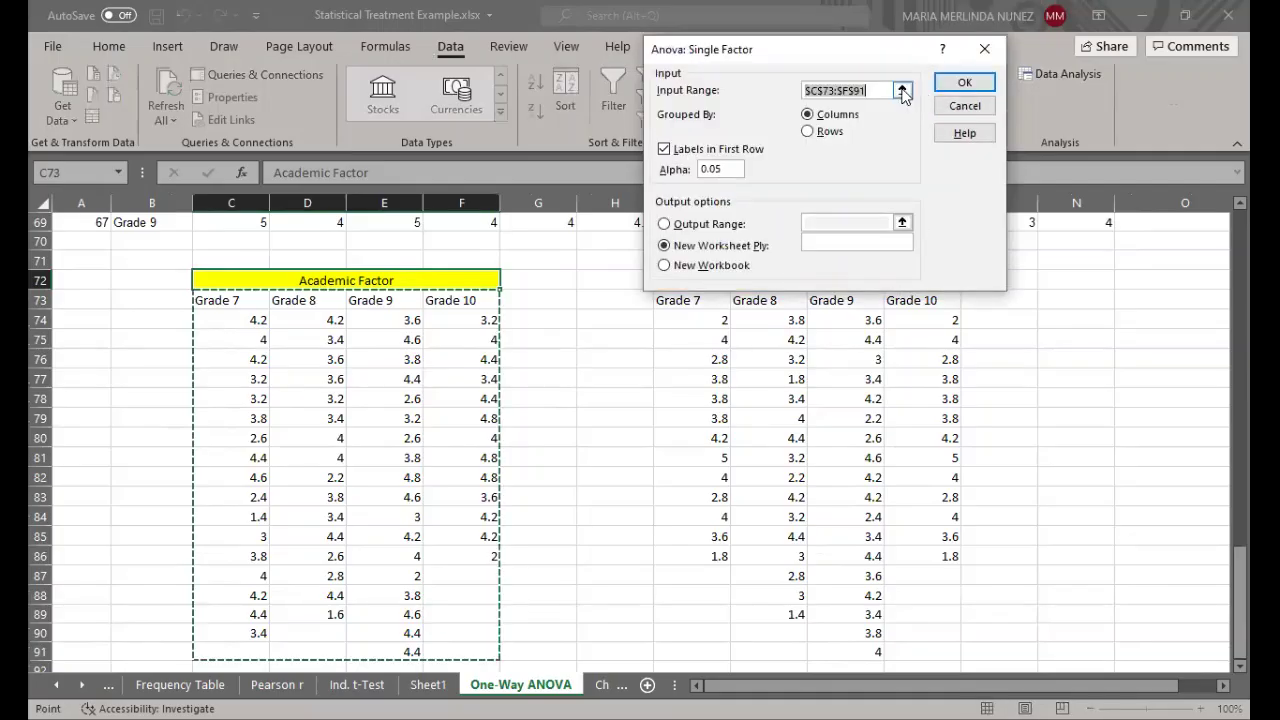
pyautogui.click(902, 91)
pyautogui.moveTo(680, 300); pyautogui.dragTo(928, 651)
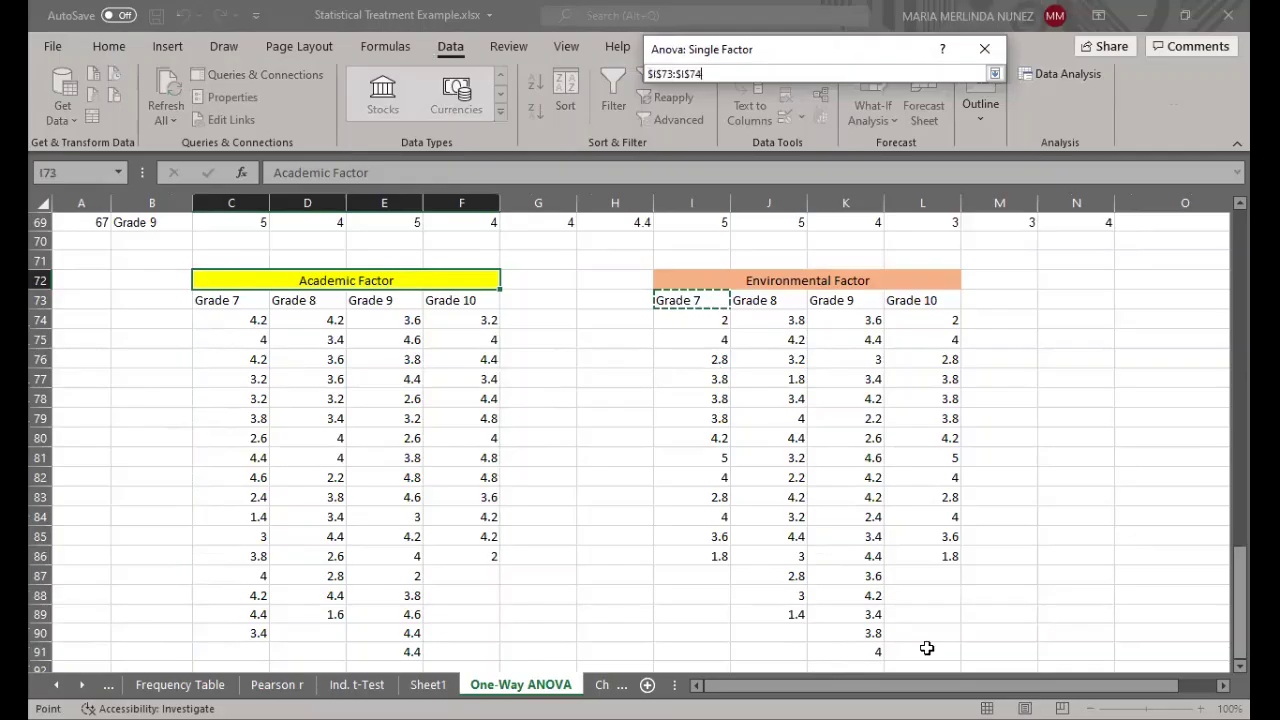
pyautogui.click(995, 75)
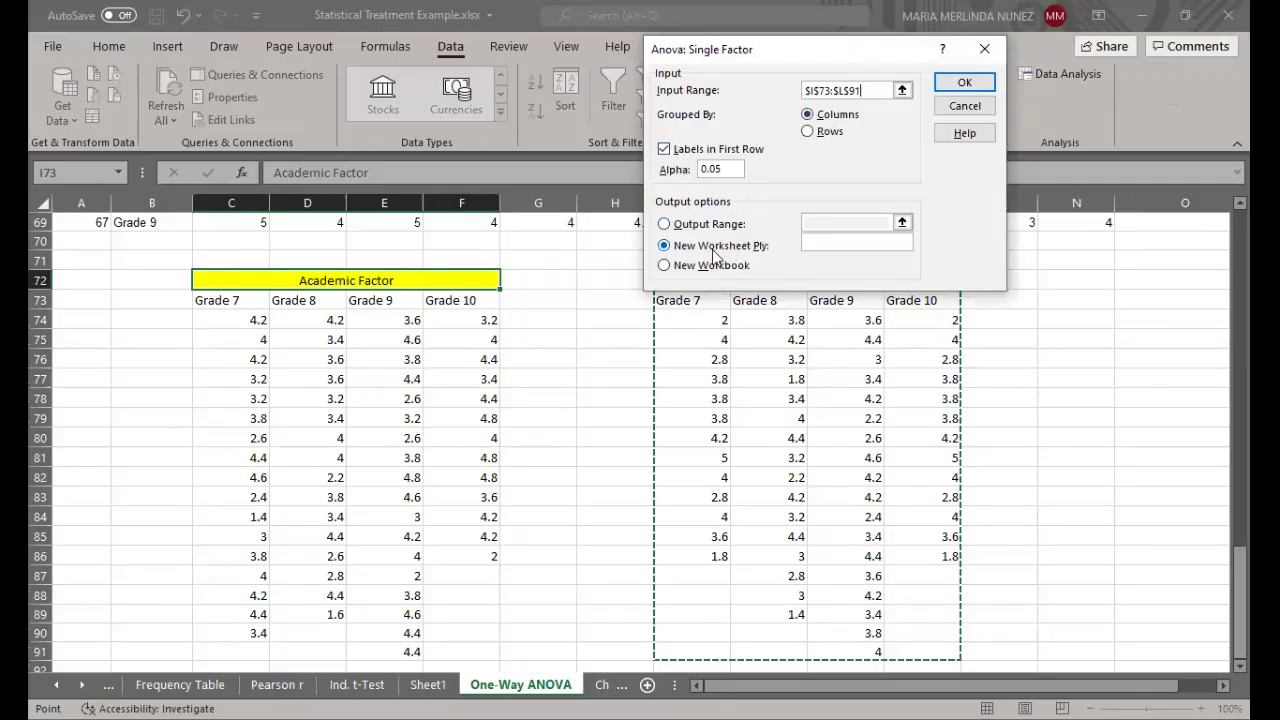
pyautogui.click(965, 86)
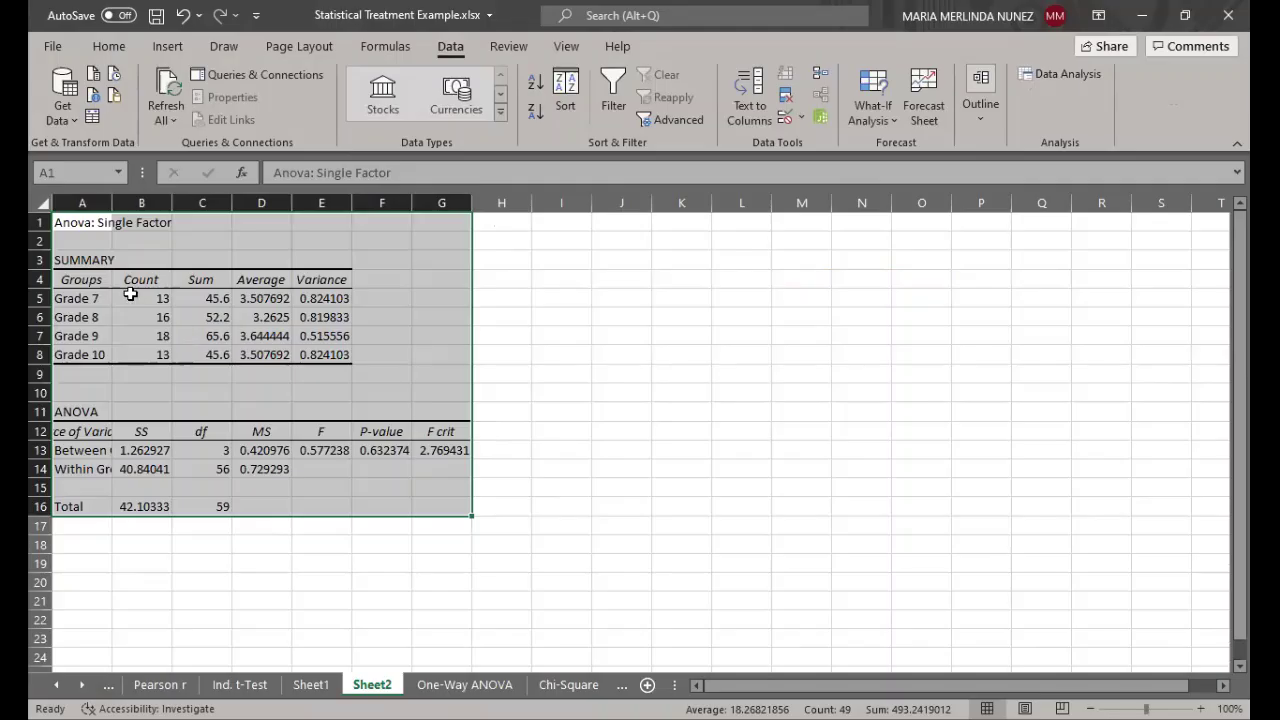
pyautogui.click(82, 219)
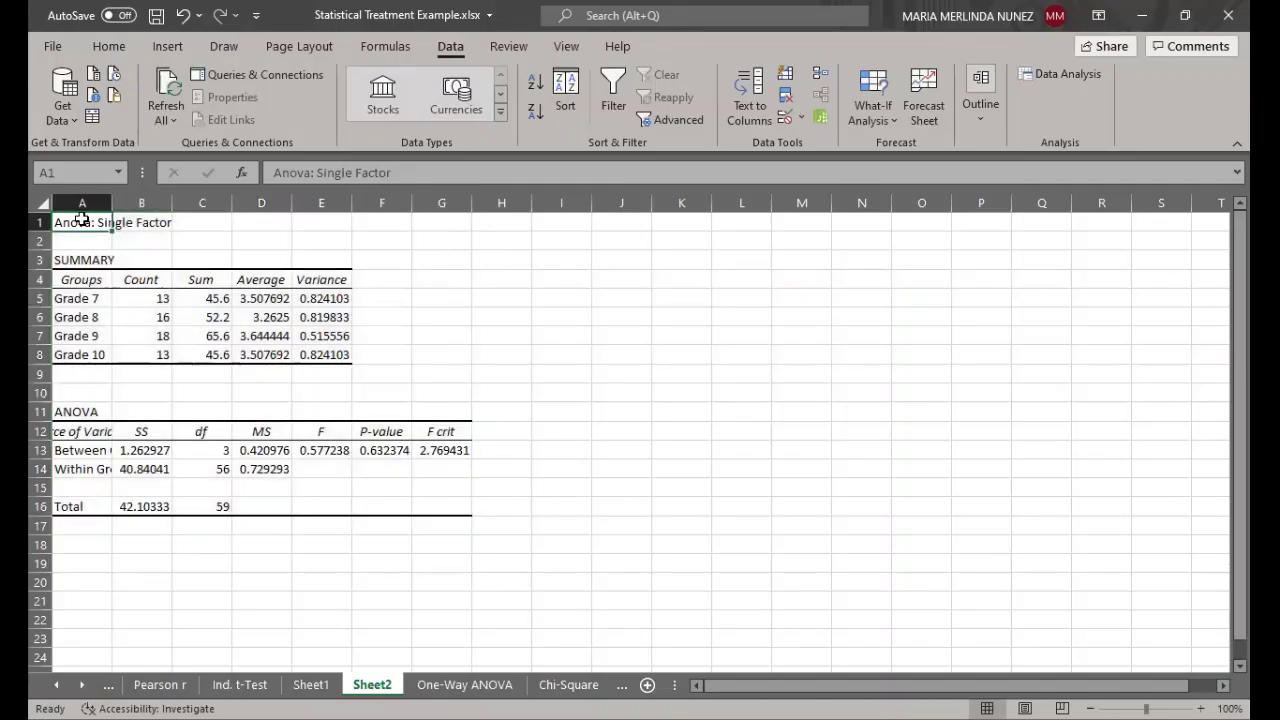
pyautogui.click(87, 283)
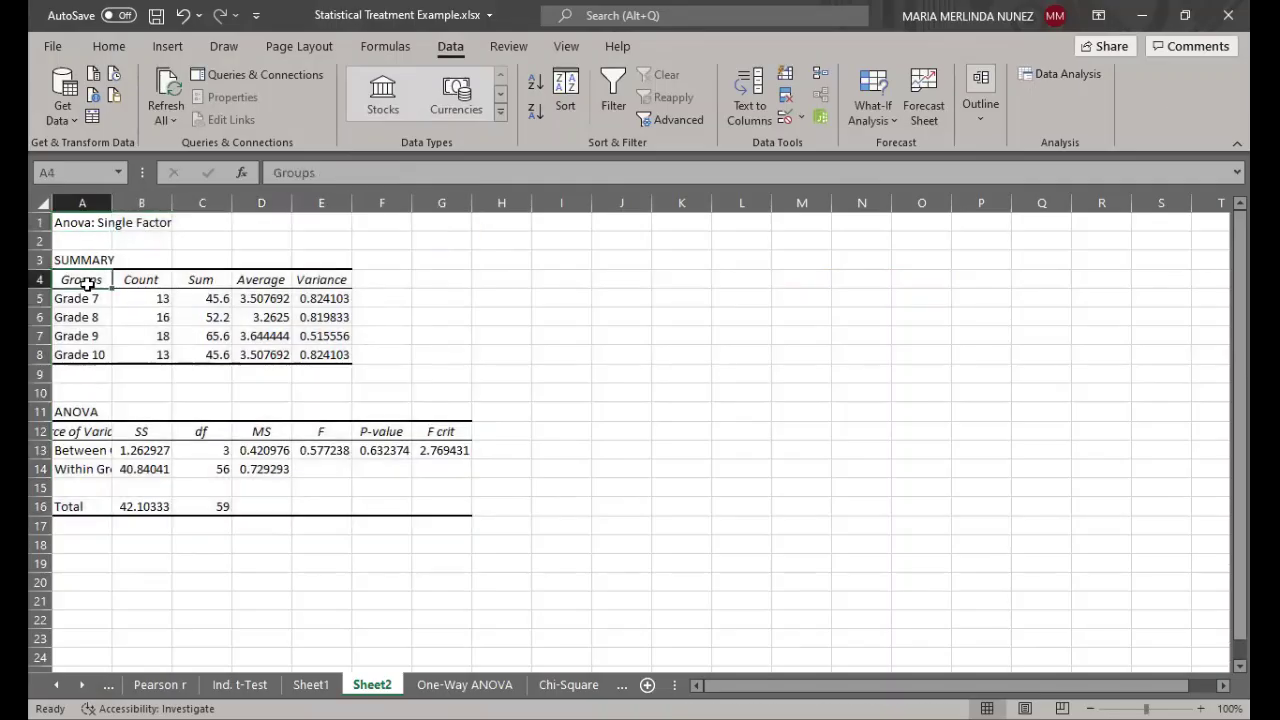
pyautogui.moveTo(87, 281); pyautogui.dragTo(316, 353)
pyautogui.moveTo(86, 431); pyautogui.dragTo(445, 512)
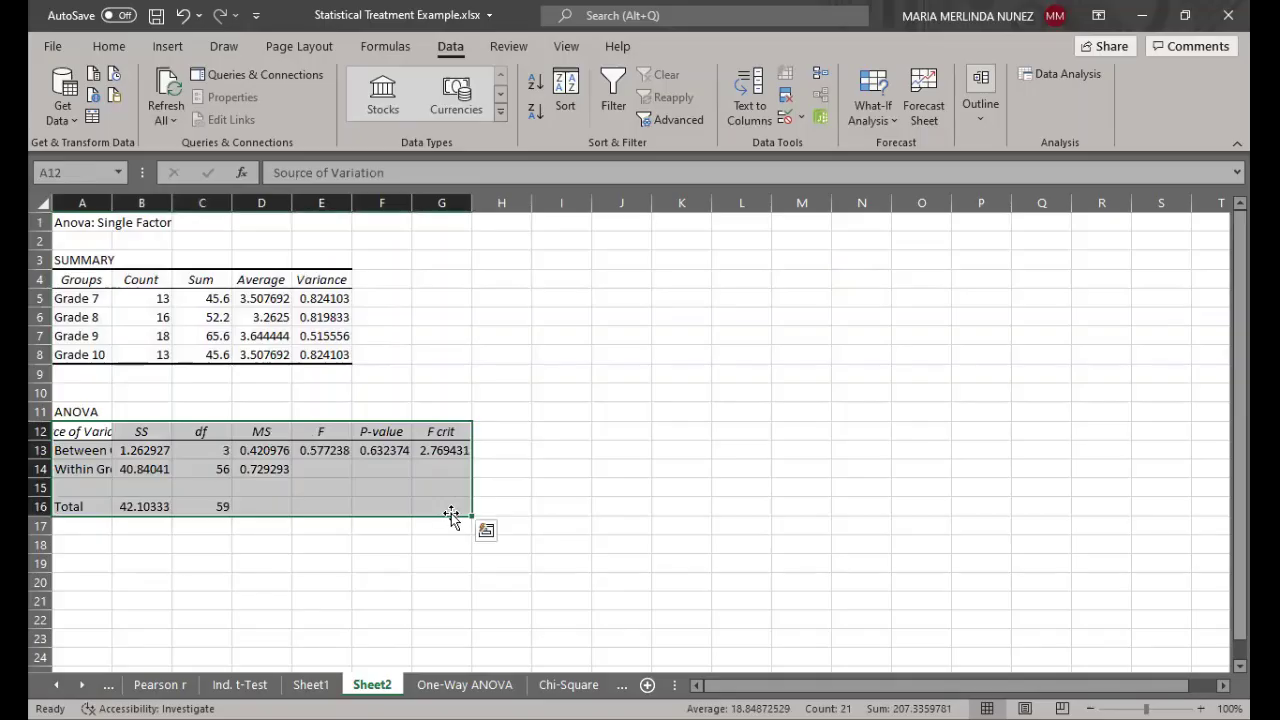
pyautogui.click(555, 504)
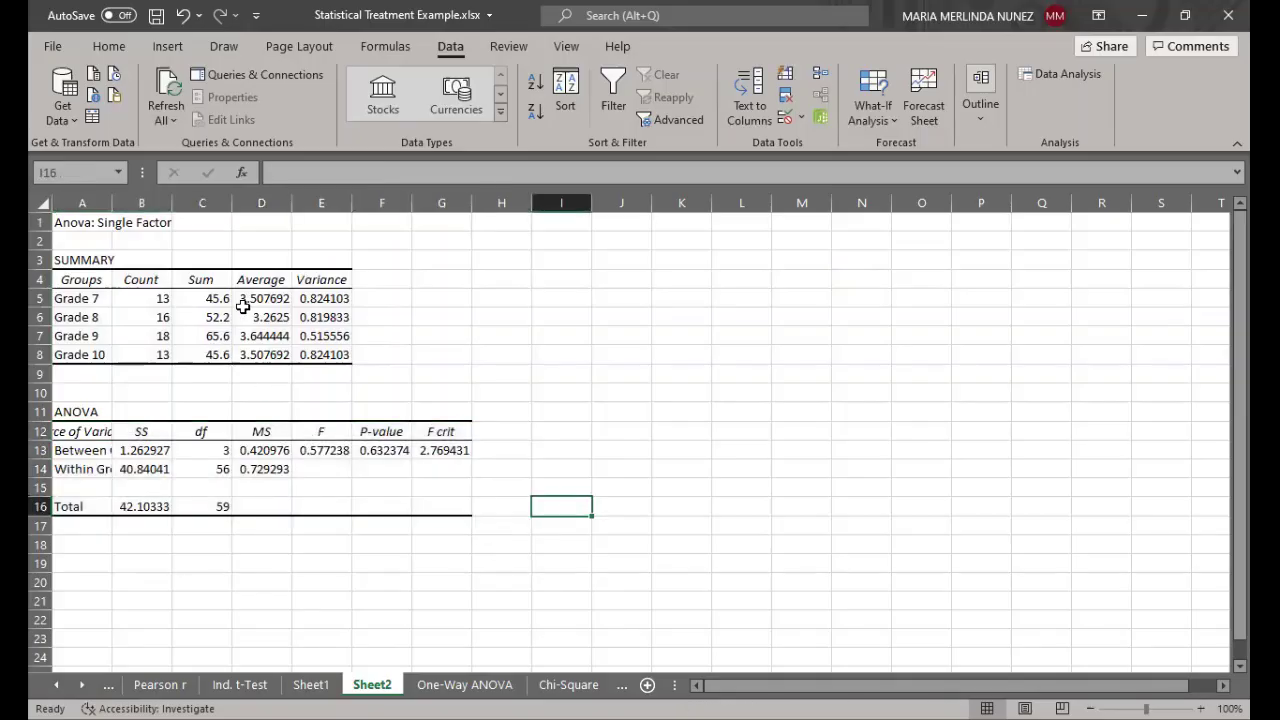
# - Format the sum, average and variance values in C5:E8 of the Environmental Factor SUMMARY table to two decimal places
pyautogui.moveTo(190, 298); pyautogui.dragTo(330, 354)
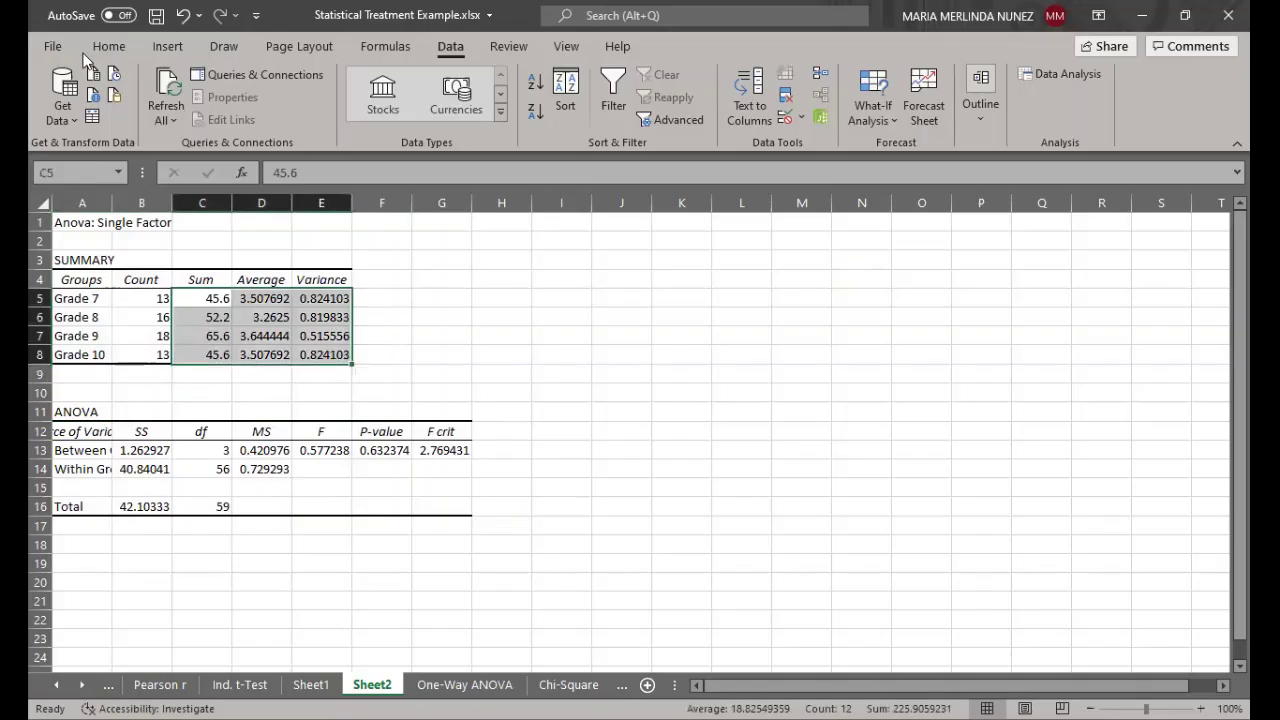
pyautogui.click(109, 46)
pyautogui.click(637, 118)
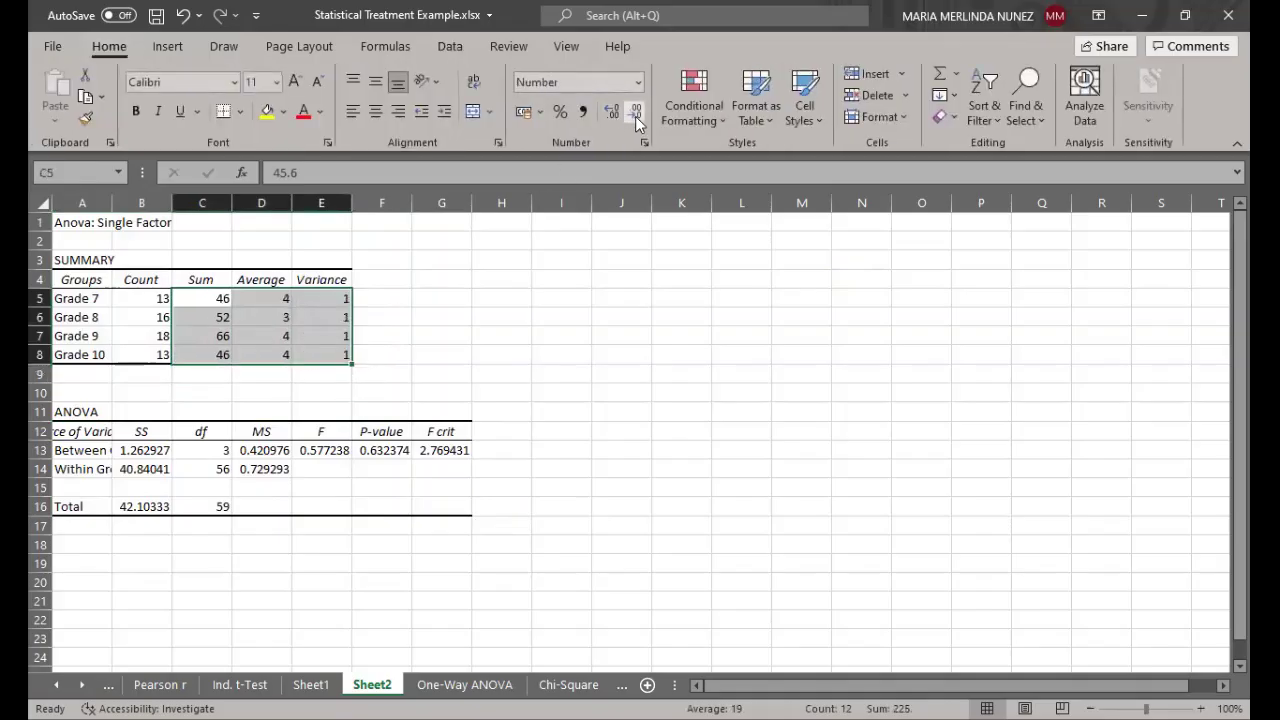
pyautogui.click(612, 113)
pyautogui.click(612, 113)
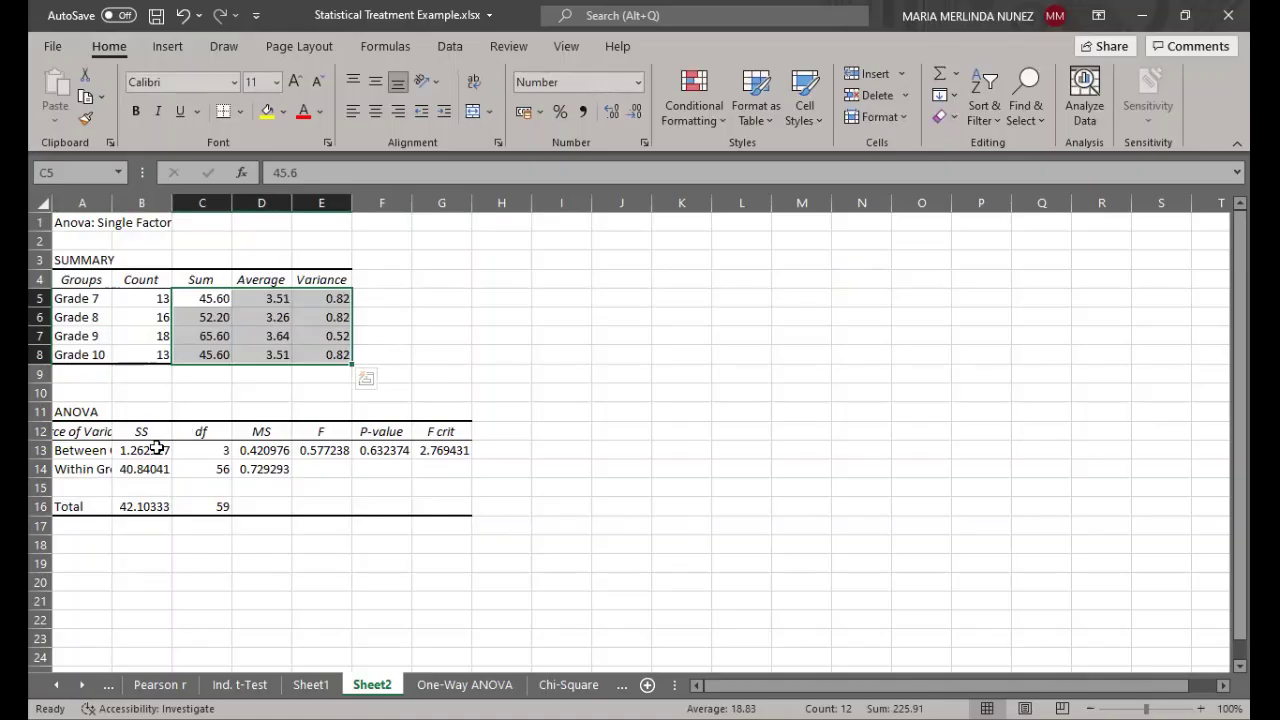
# - Format the SS values in B13:B16 of the Environmental Factor ANOVA table to three decimal places
pyautogui.moveTo(158, 450); pyautogui.dragTo(148, 506)
pyautogui.click(636, 114)
pyautogui.click(636, 114)
pyautogui.doubleClick(158, 451)
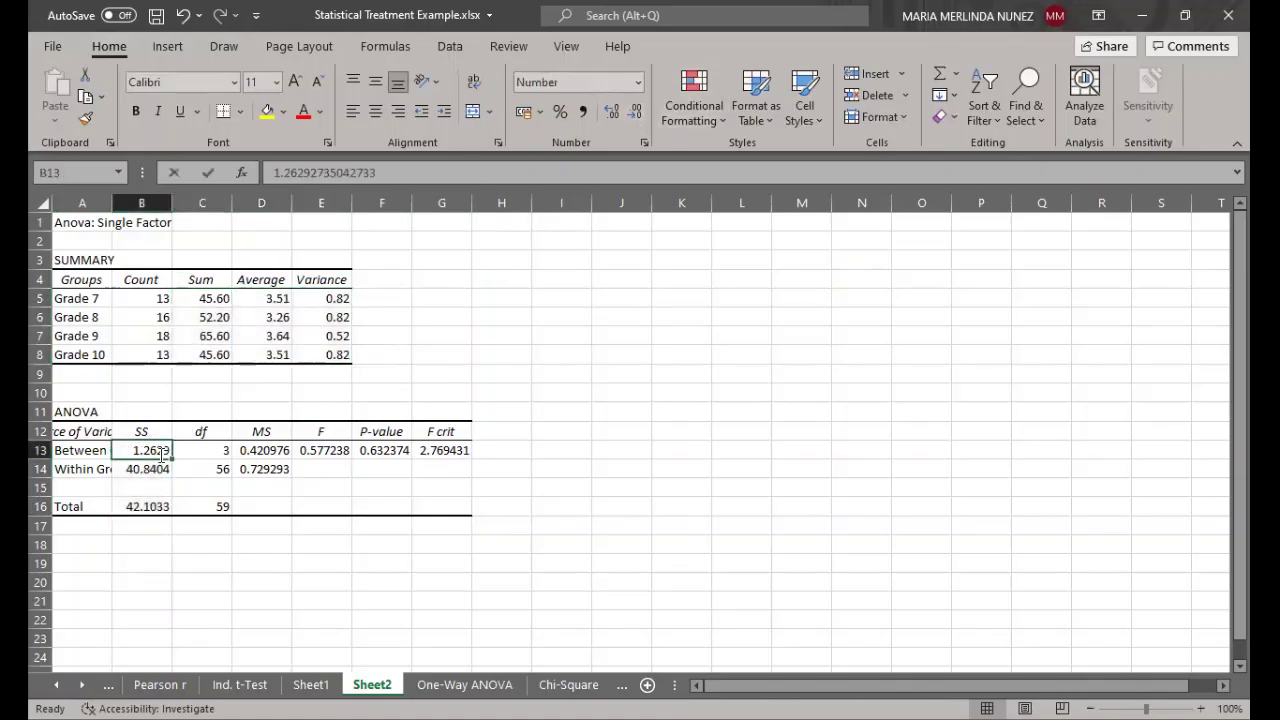
pyautogui.click(160, 506)
pyautogui.moveTo(157, 450); pyautogui.dragTo(154, 506)
pyautogui.click(634, 113)
pyautogui.click(634, 113)
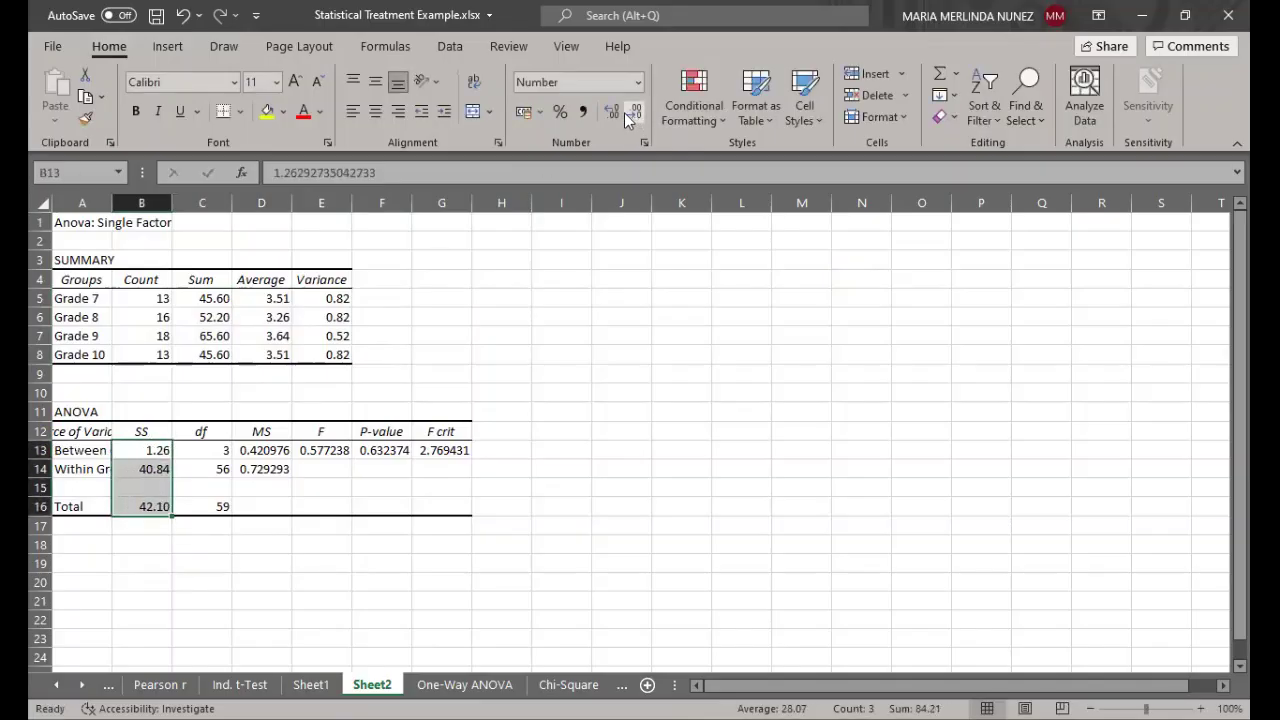
pyautogui.click(612, 111)
# - Format the MS, F and P-value figures in D13:F14 of the Environmental Factor ANOVA table to three decimal places
pyautogui.moveTo(252, 451); pyautogui.dragTo(372, 471)
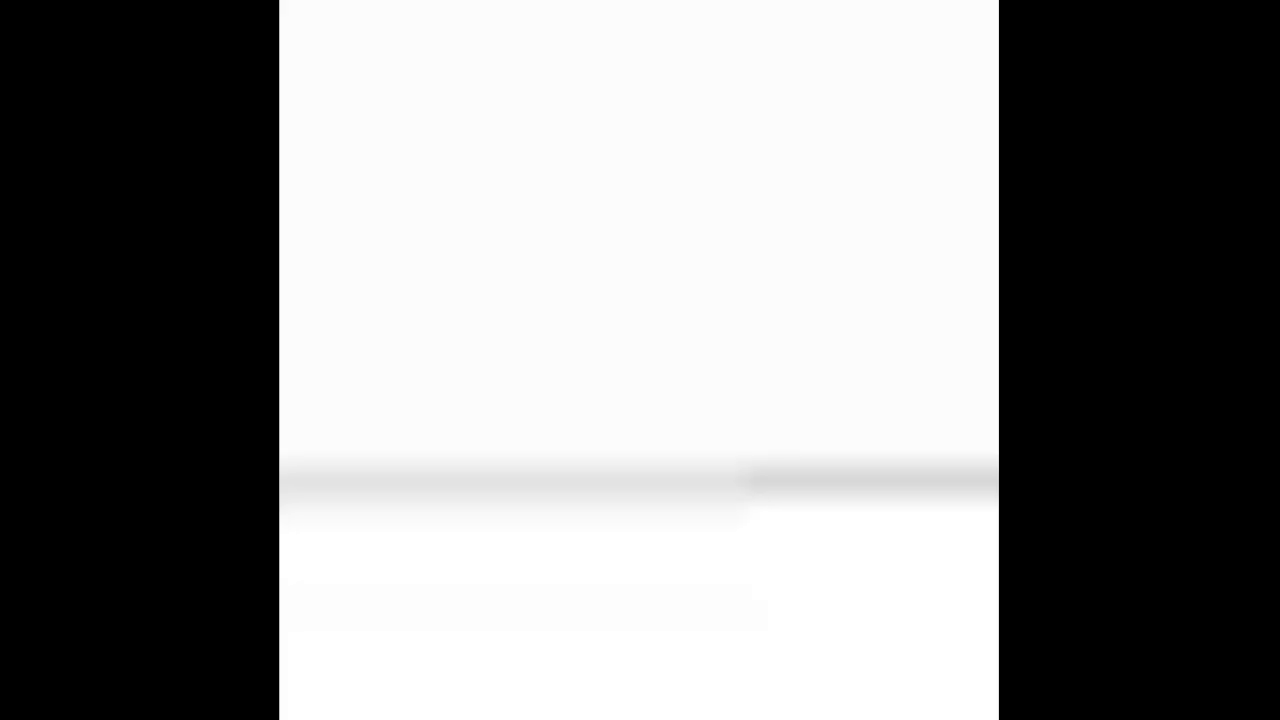
pyautogui.click(634, 113)
pyautogui.click(634, 113)
pyautogui.click(634, 113)
pyautogui.click(537, 558)
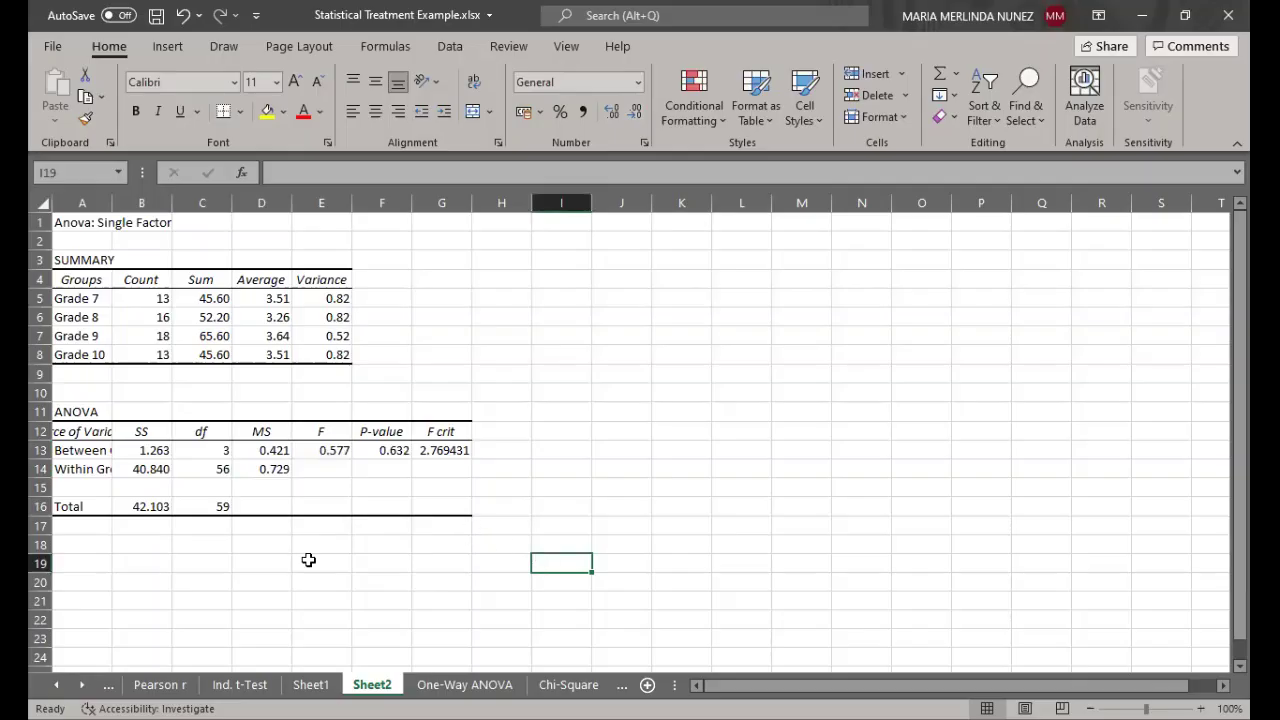
# - Highlight the Environmental Factor results in A1:H19 of Sheet2 and the Academic Factor results in A1:H21 of Sheet1 for review
pyautogui.moveTo(70, 225); pyautogui.dragTo(488, 554)
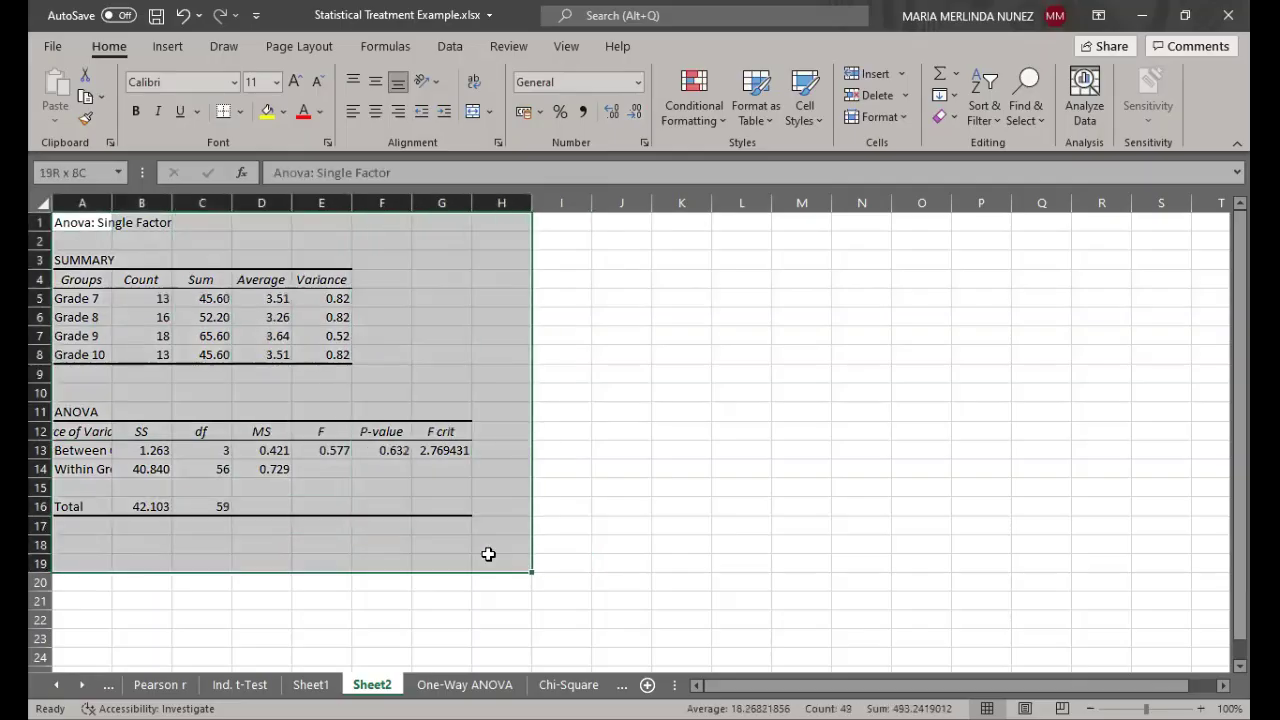
pyautogui.click(310, 688)
pyautogui.moveTo(62, 218); pyautogui.dragTo(456, 592)
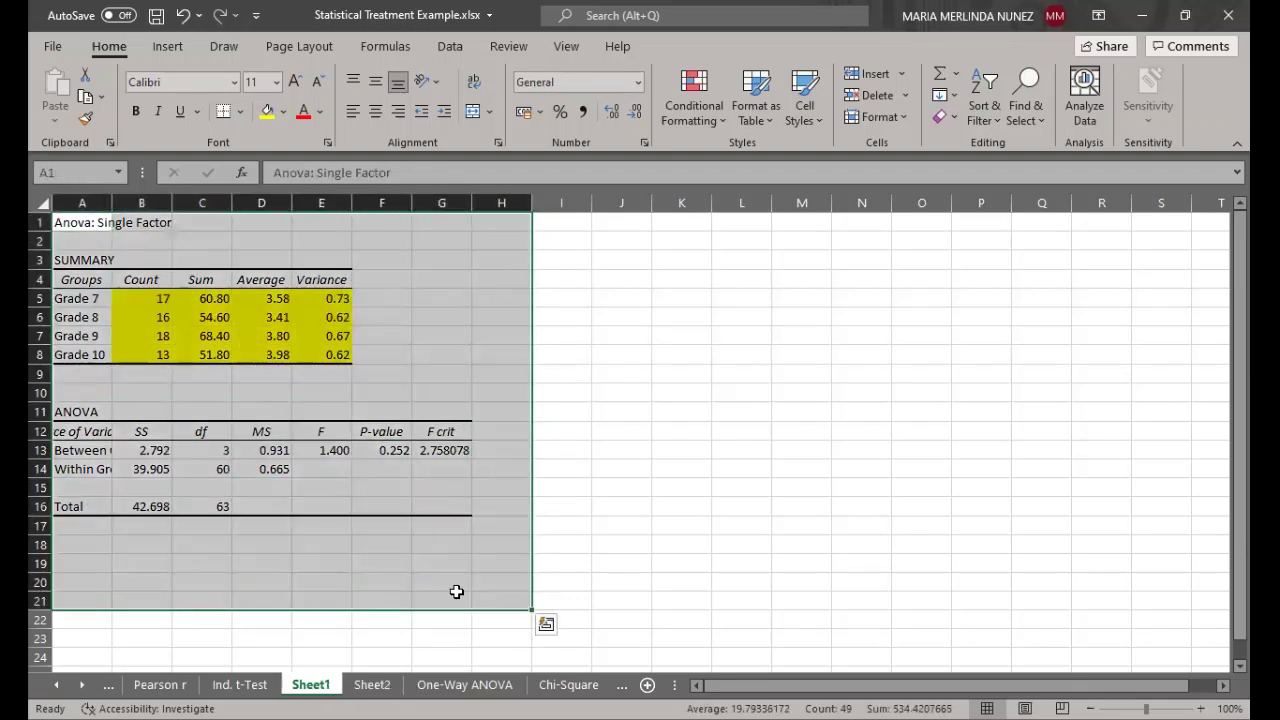